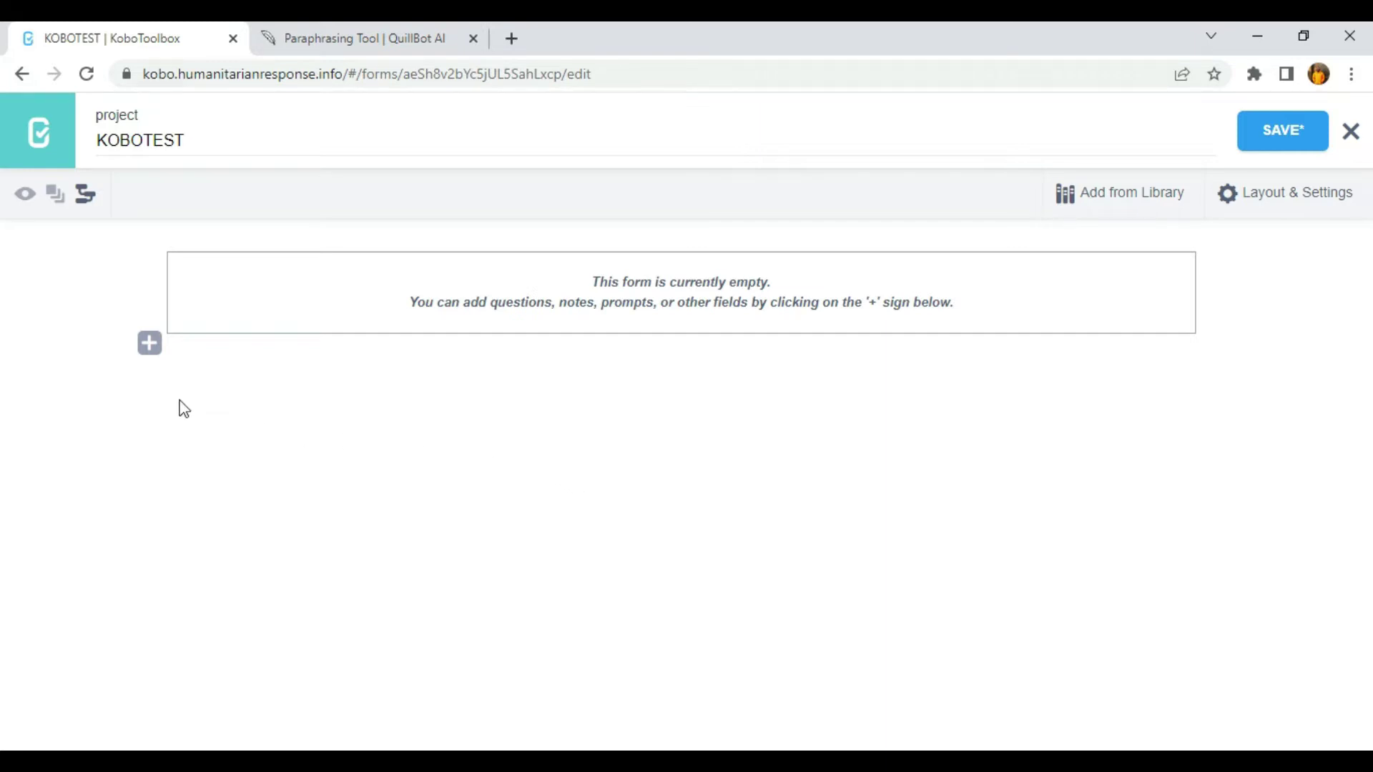
# - Add a Text question reading "What is your name" to the empty form
pyautogui.click(150, 345)
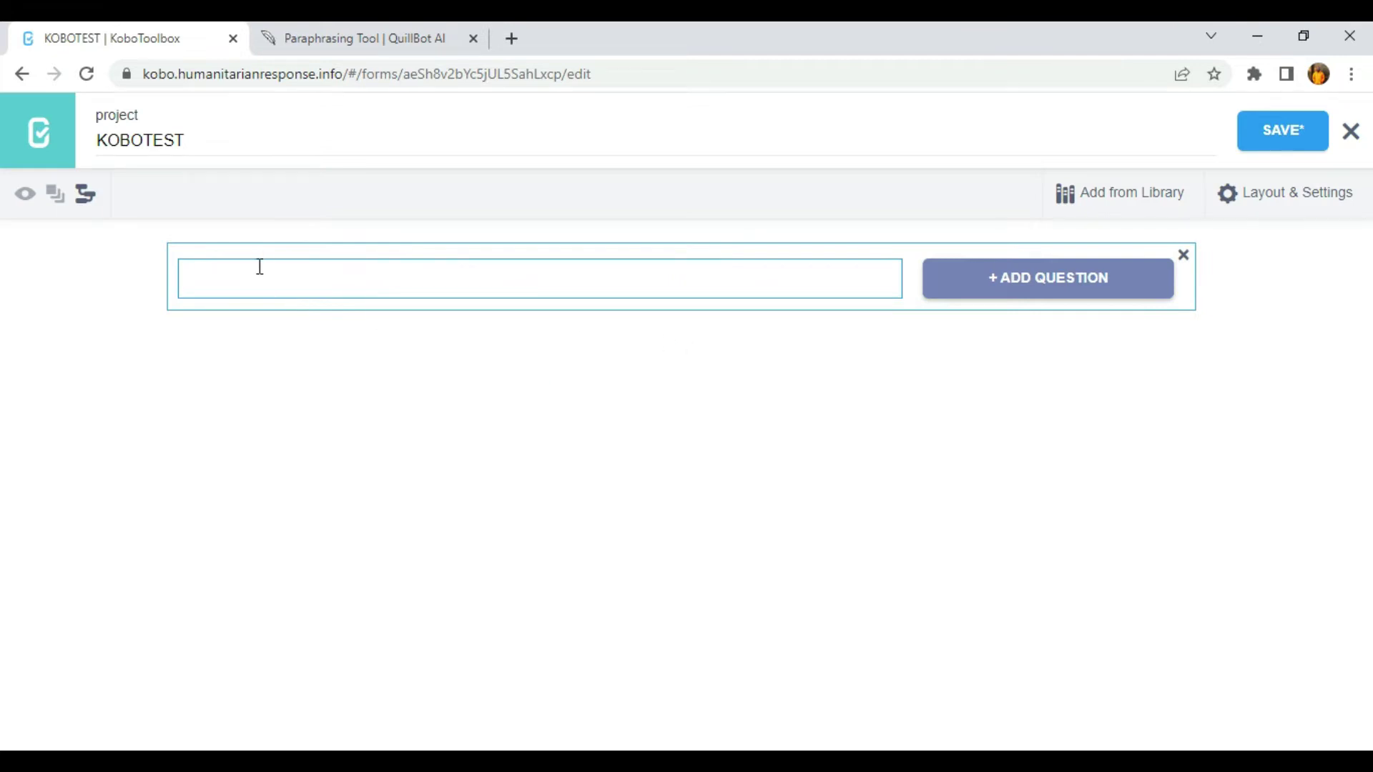
pyautogui.write('wHAT')
pyautogui.press('BackSpace')
pyautogui.press('BackSpace')
pyautogui.press('BackSpace')
pyautogui.press('BackSpace')
pyautogui.write('w')
pyautogui.press('BackSpace')
pyautogui.write('What is youre')
pyautogui.press('BackSpace')
pyautogui.write('name')
pyautogui.click(1091, 278)
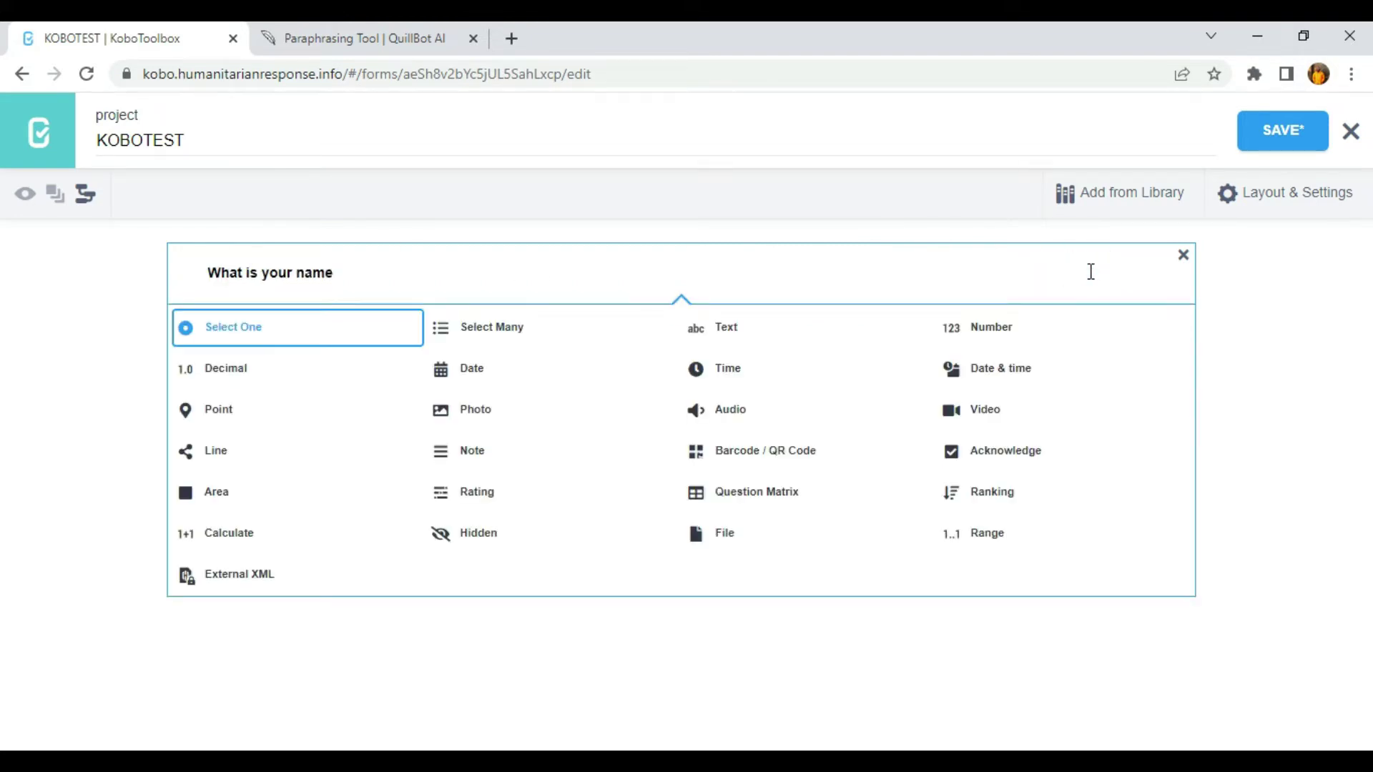
pyautogui.click(726, 334)
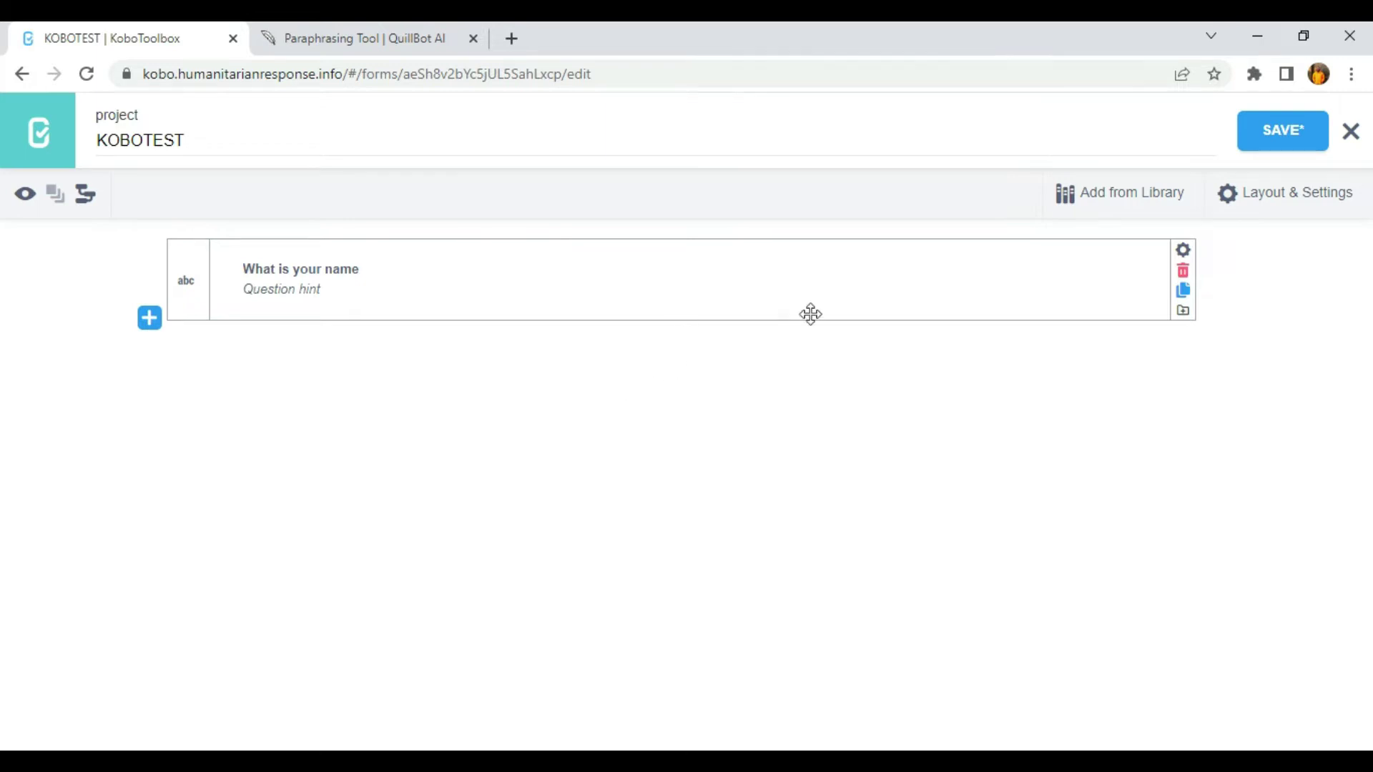
# - Set the mandatory response of the "What is your name" question to Yes
pyautogui.click(1184, 252)
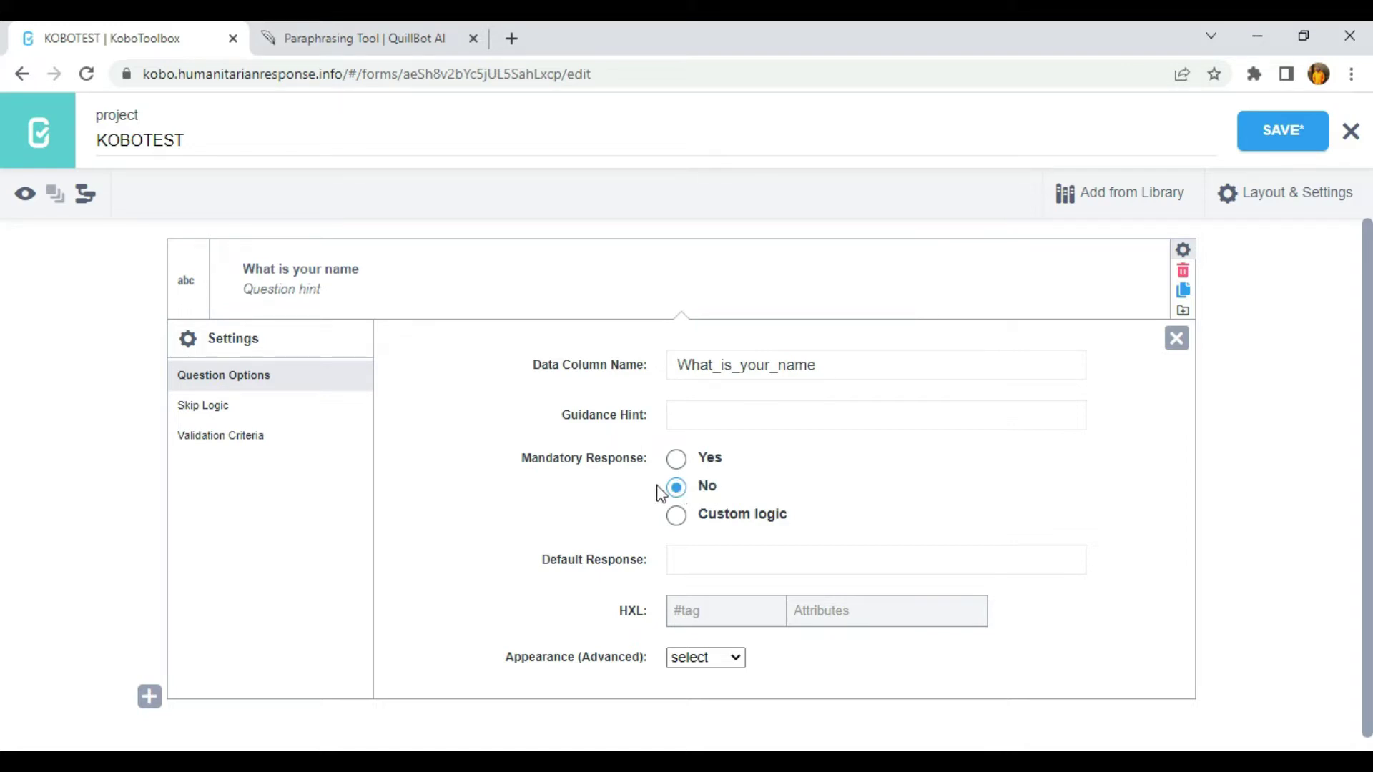
pyautogui.click(677, 463)
pyautogui.click(678, 527)
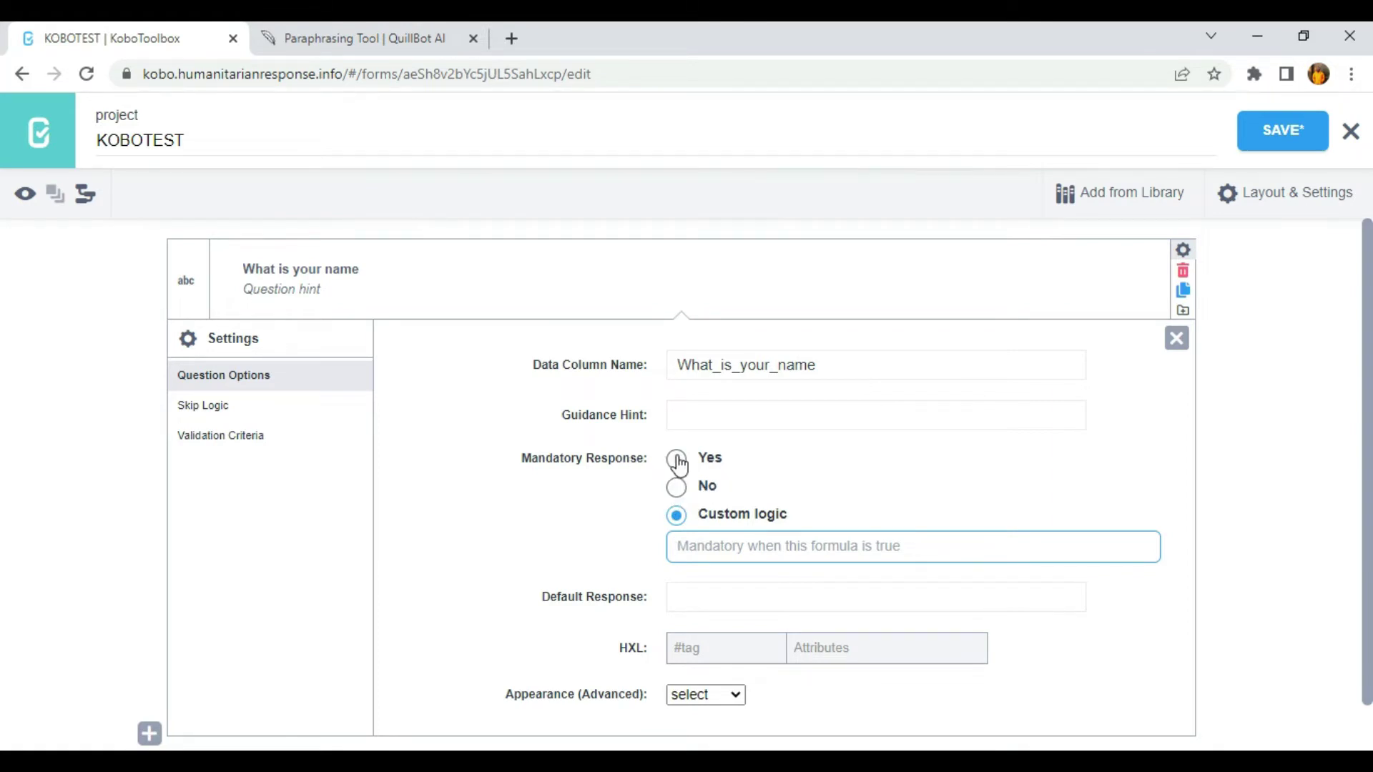
pyautogui.click(677, 459)
pyautogui.click(1176, 339)
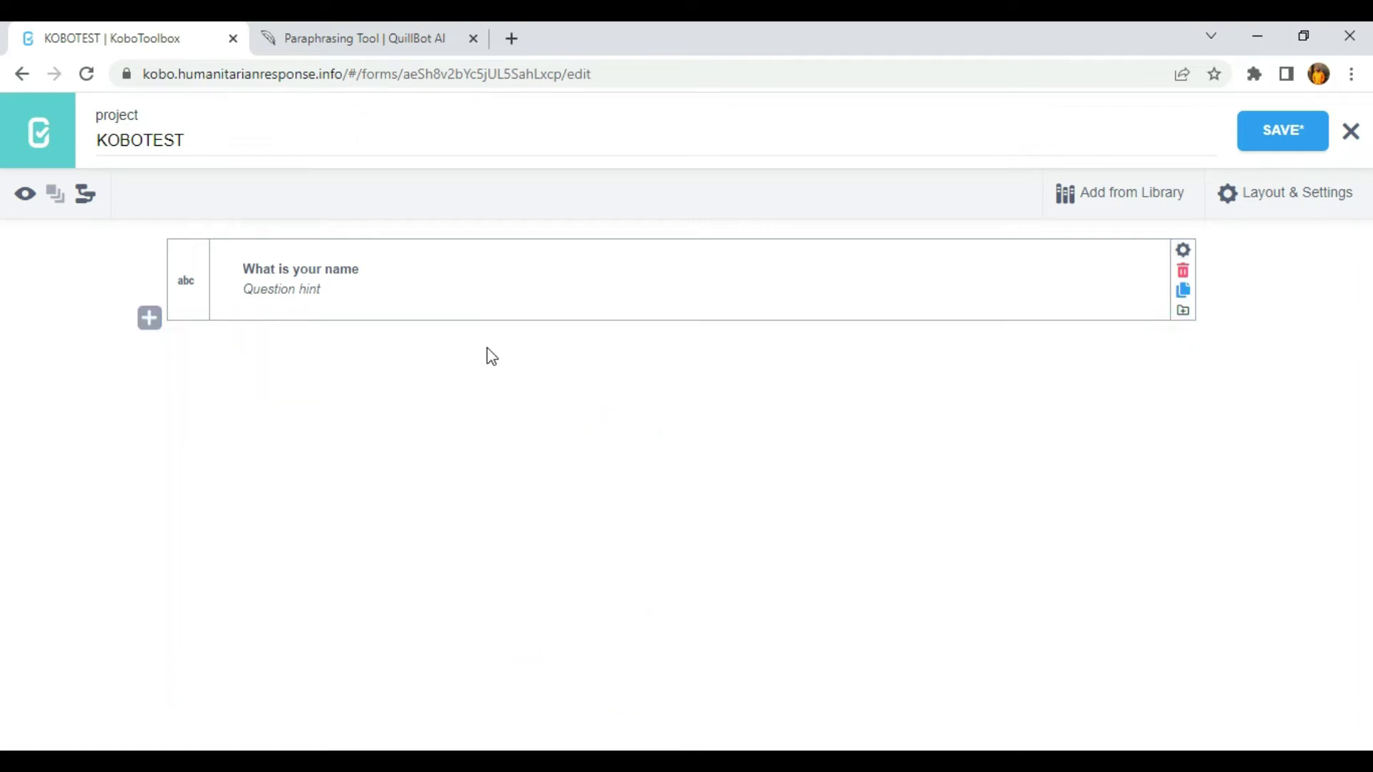
pyautogui.click(1183, 250)
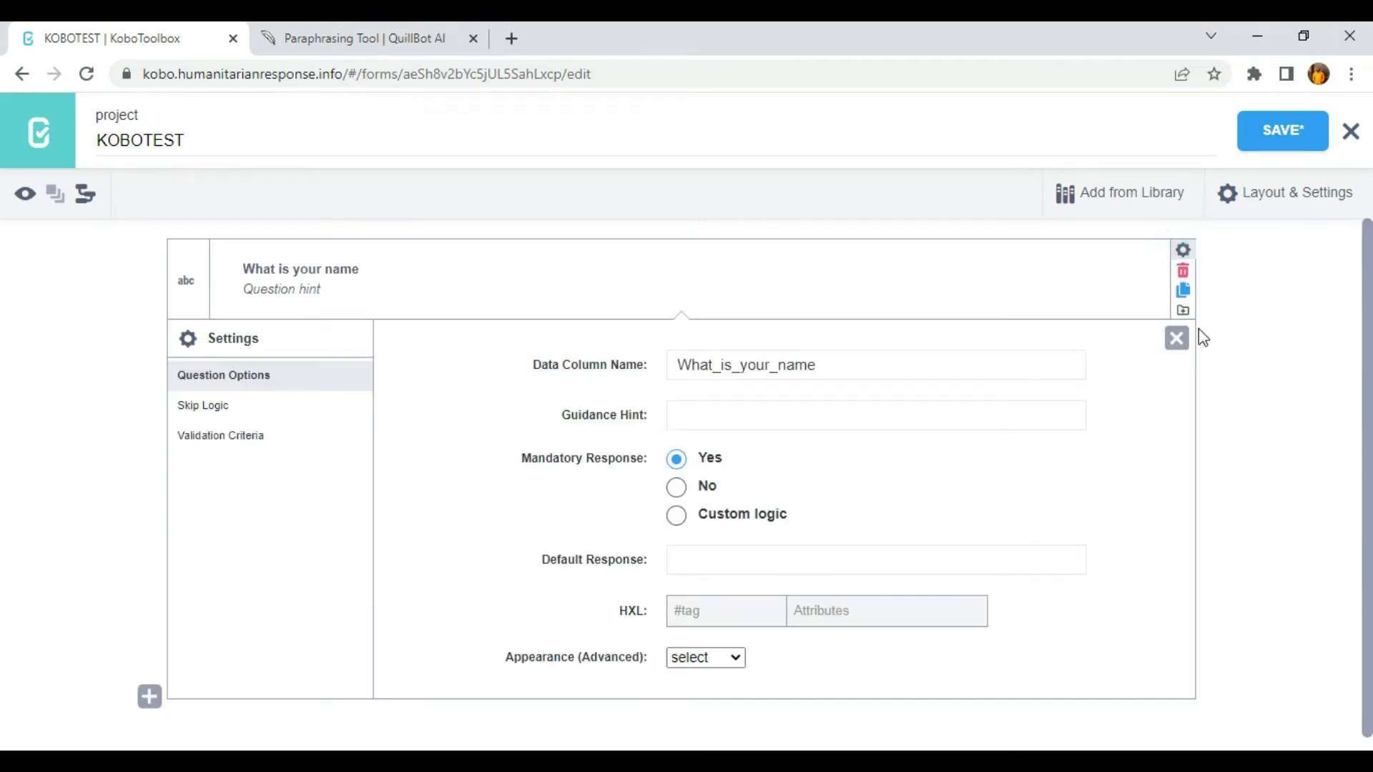
pyautogui.click(1177, 338)
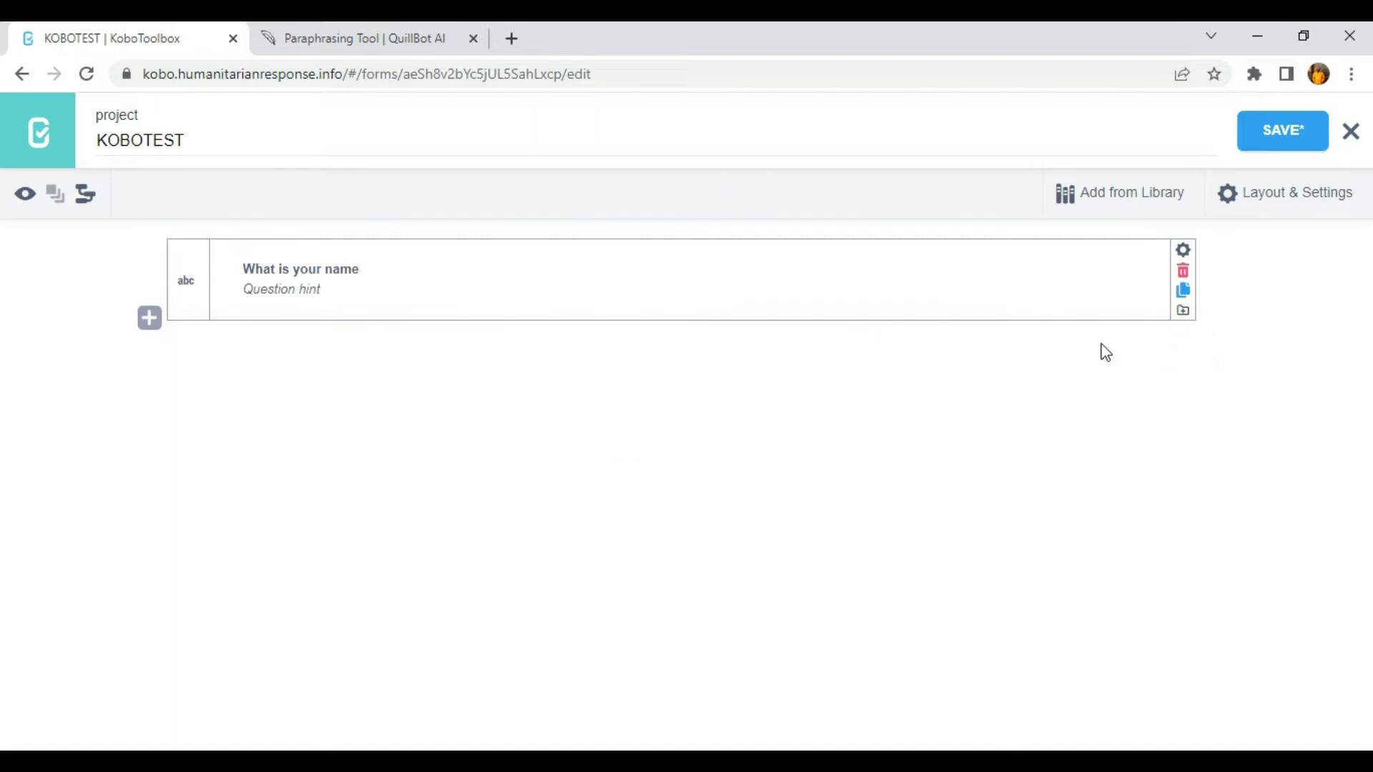
# - Preview the form and validate it with the name field left empty
pyautogui.click(25, 196)
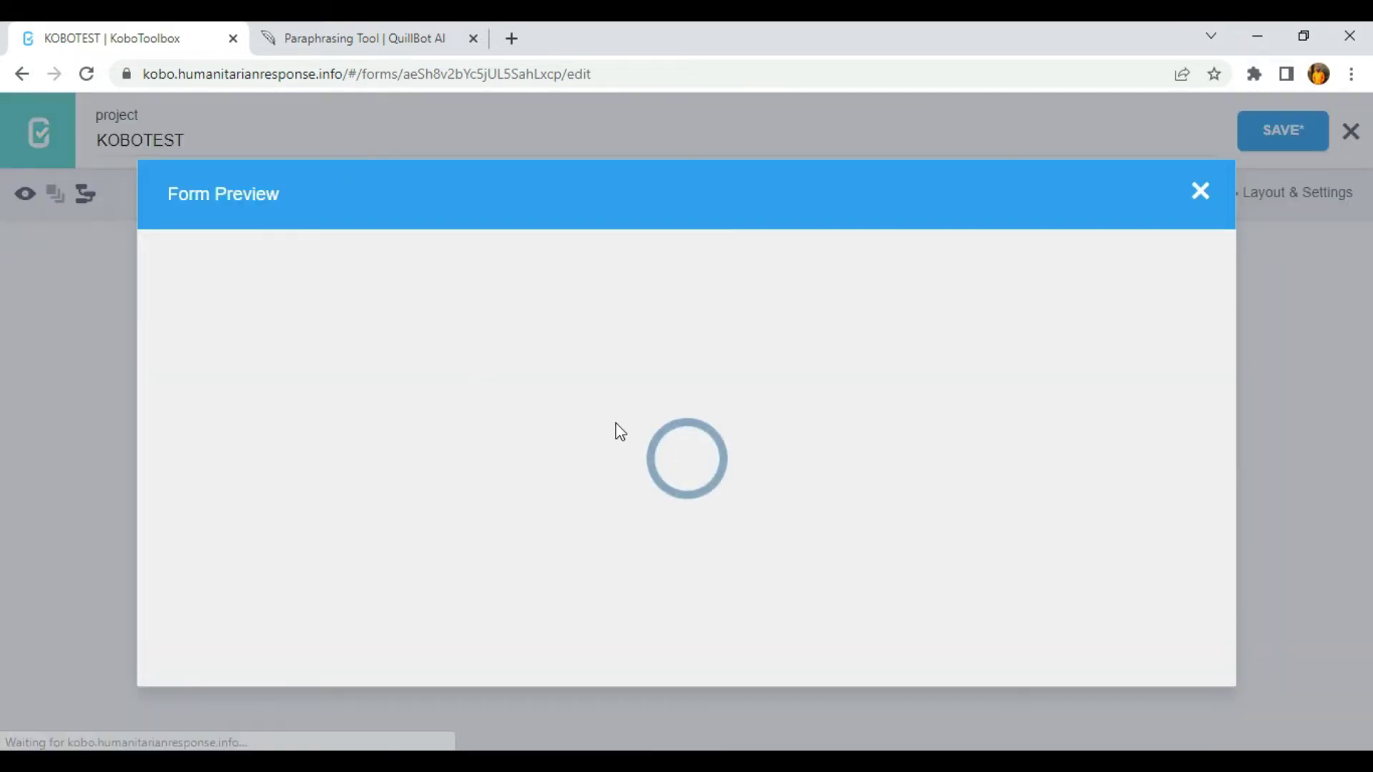
pyautogui.scroll(-3, 481, 555)
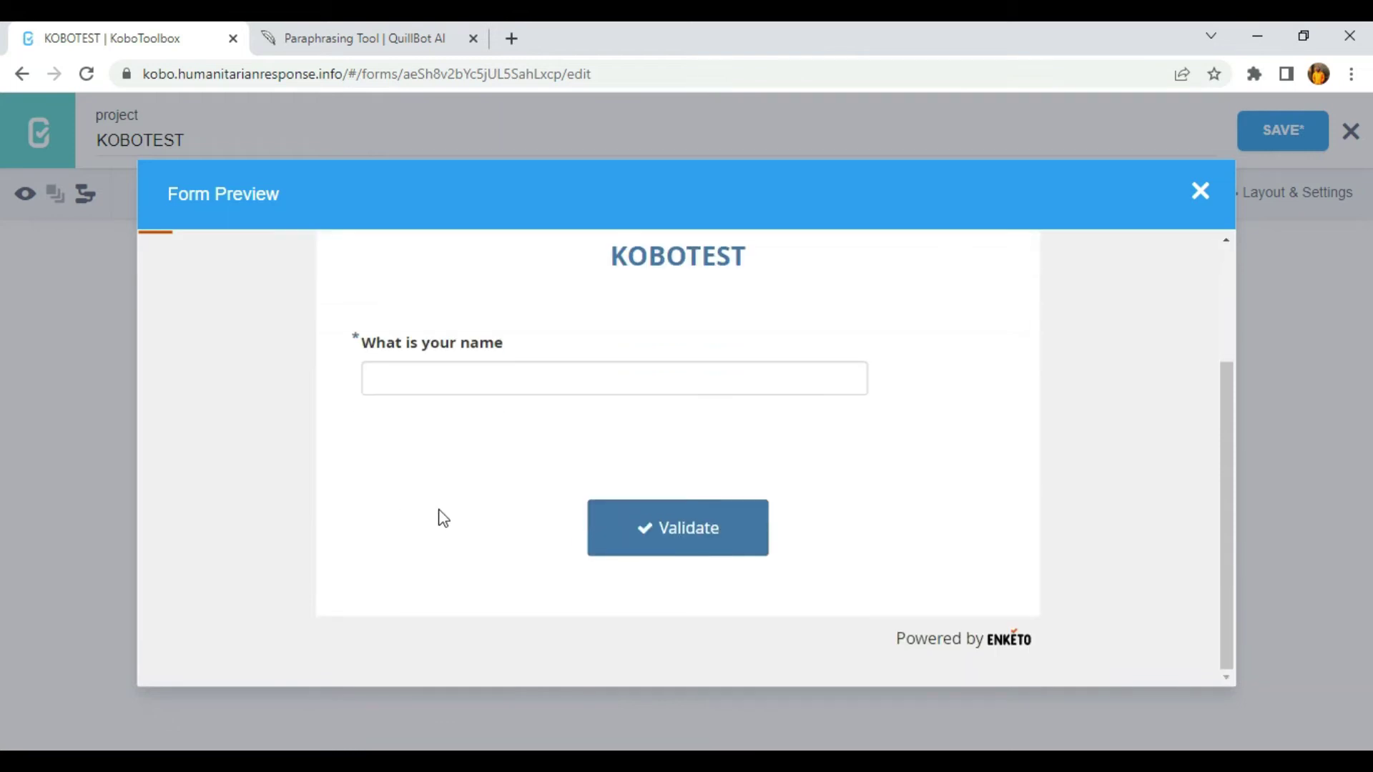
pyautogui.click(702, 538)
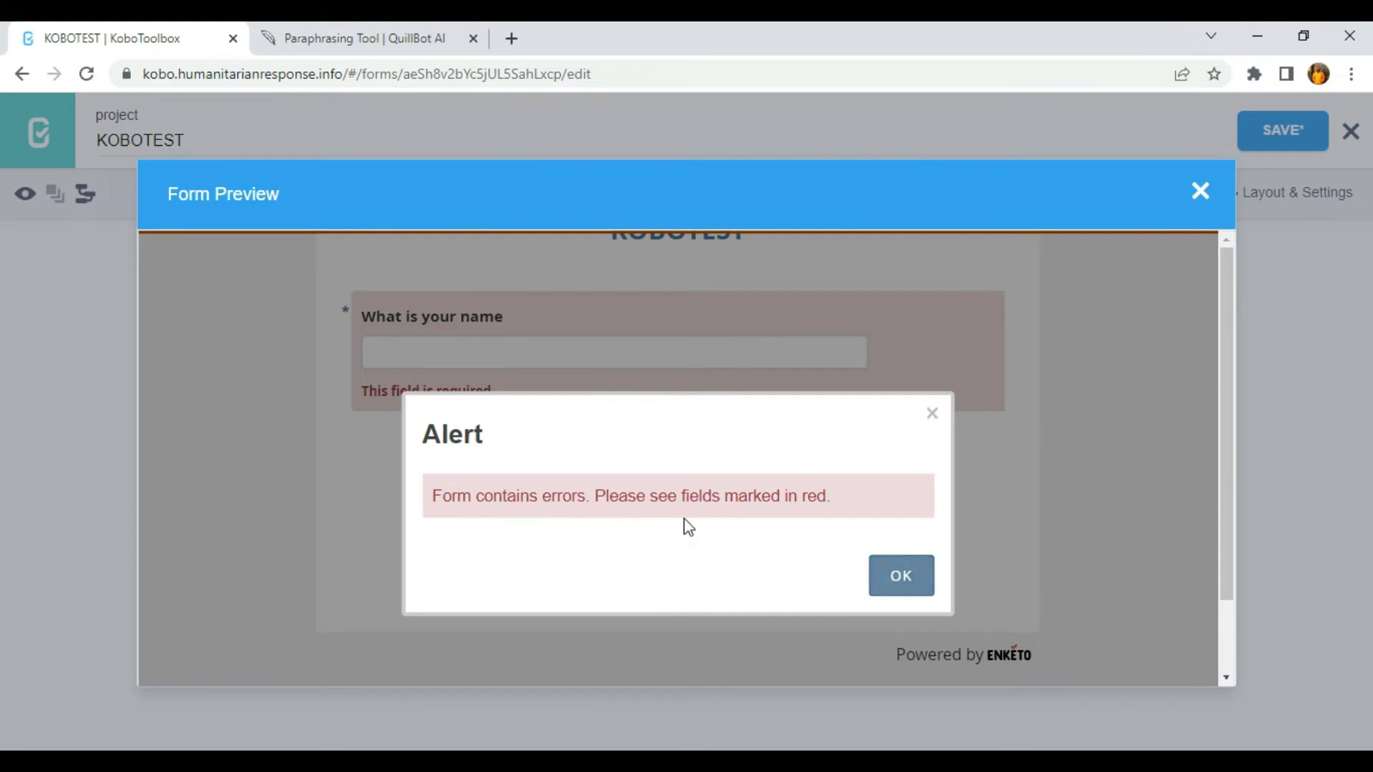
pyautogui.click(929, 425)
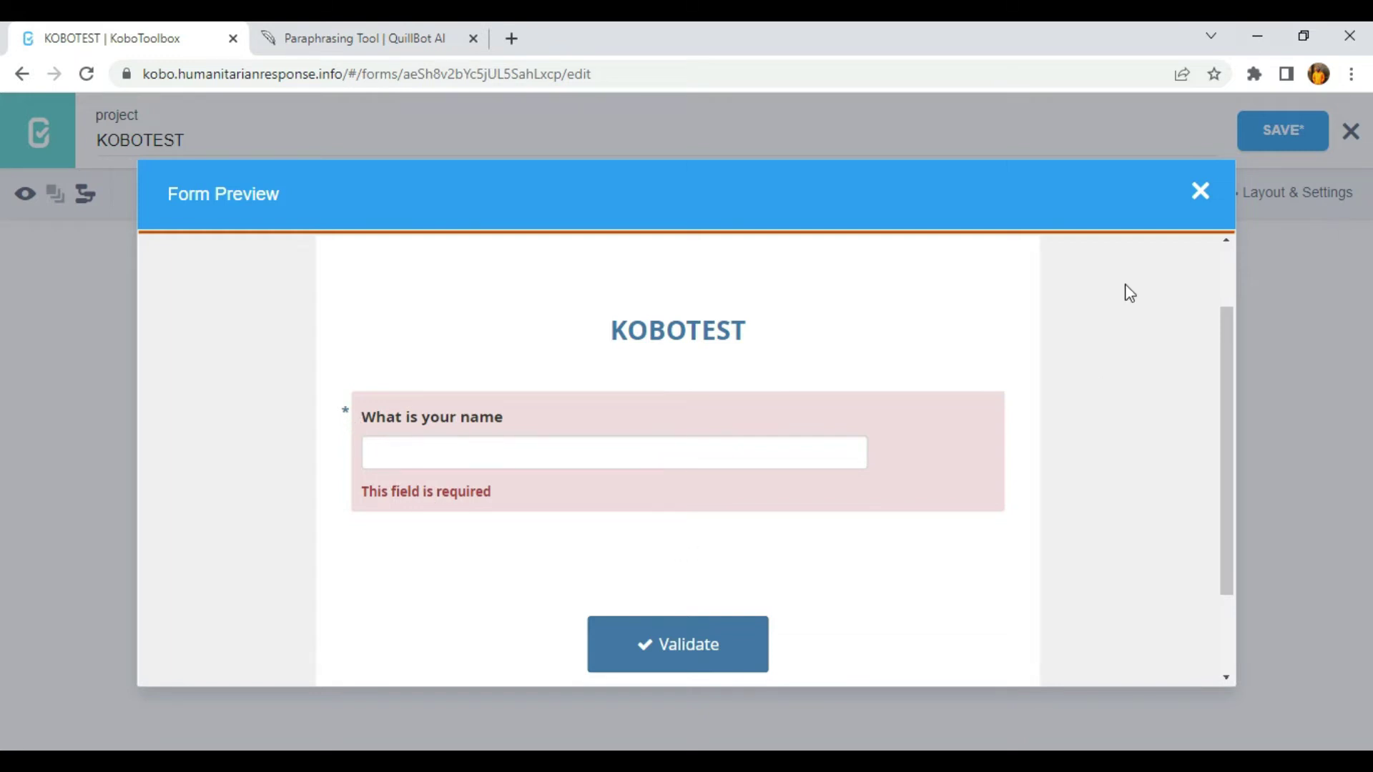
pyautogui.click(1200, 192)
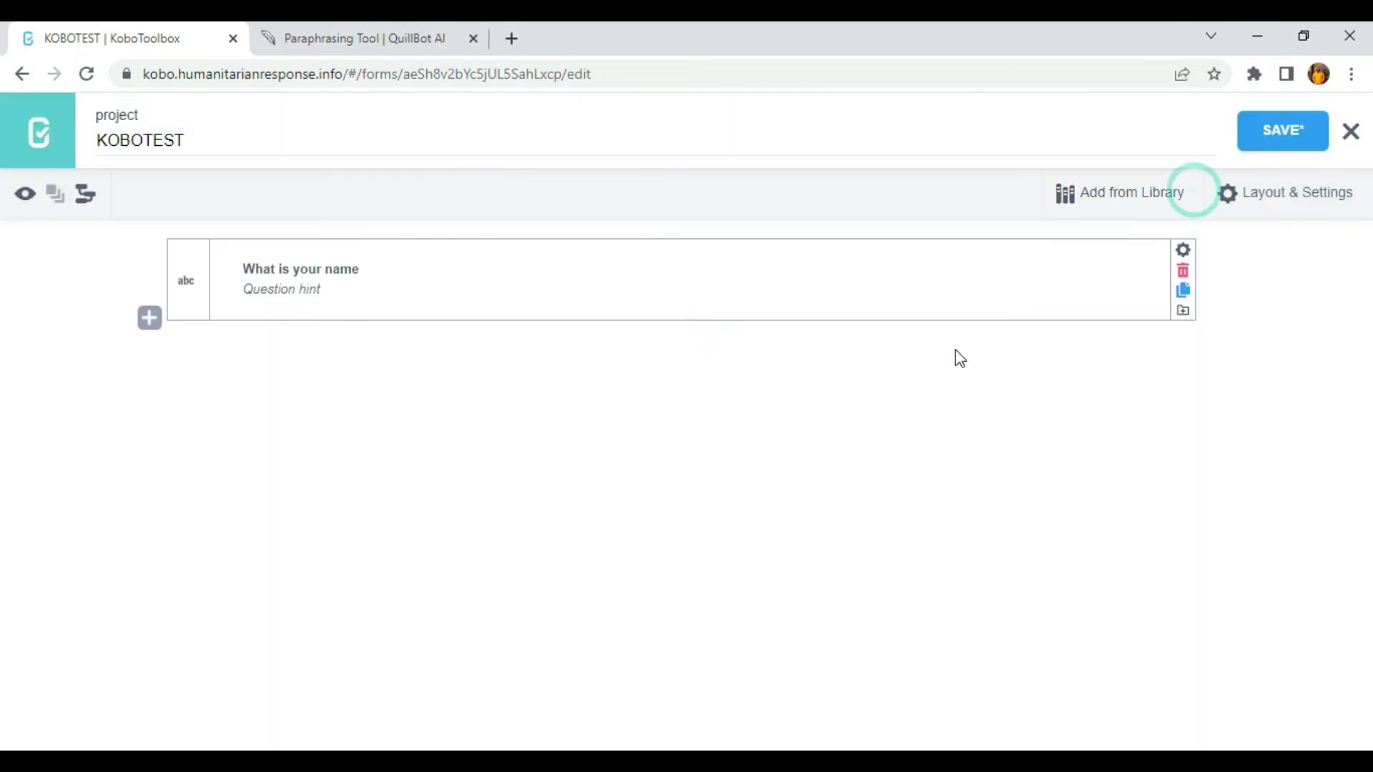
# - Add a Select One question titled "Country" below the name question
pyautogui.click(150, 318)
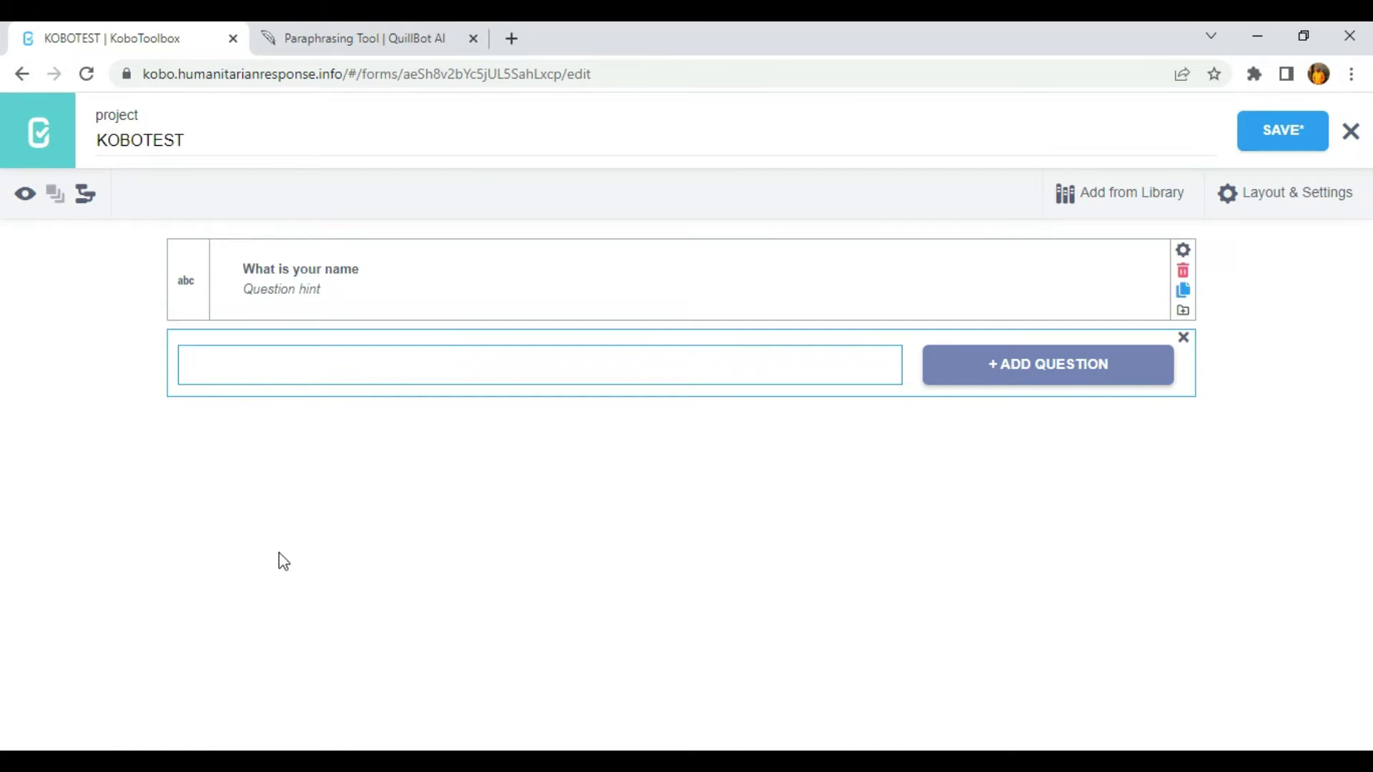
pyautogui.write('Country')
pyautogui.click(1033, 373)
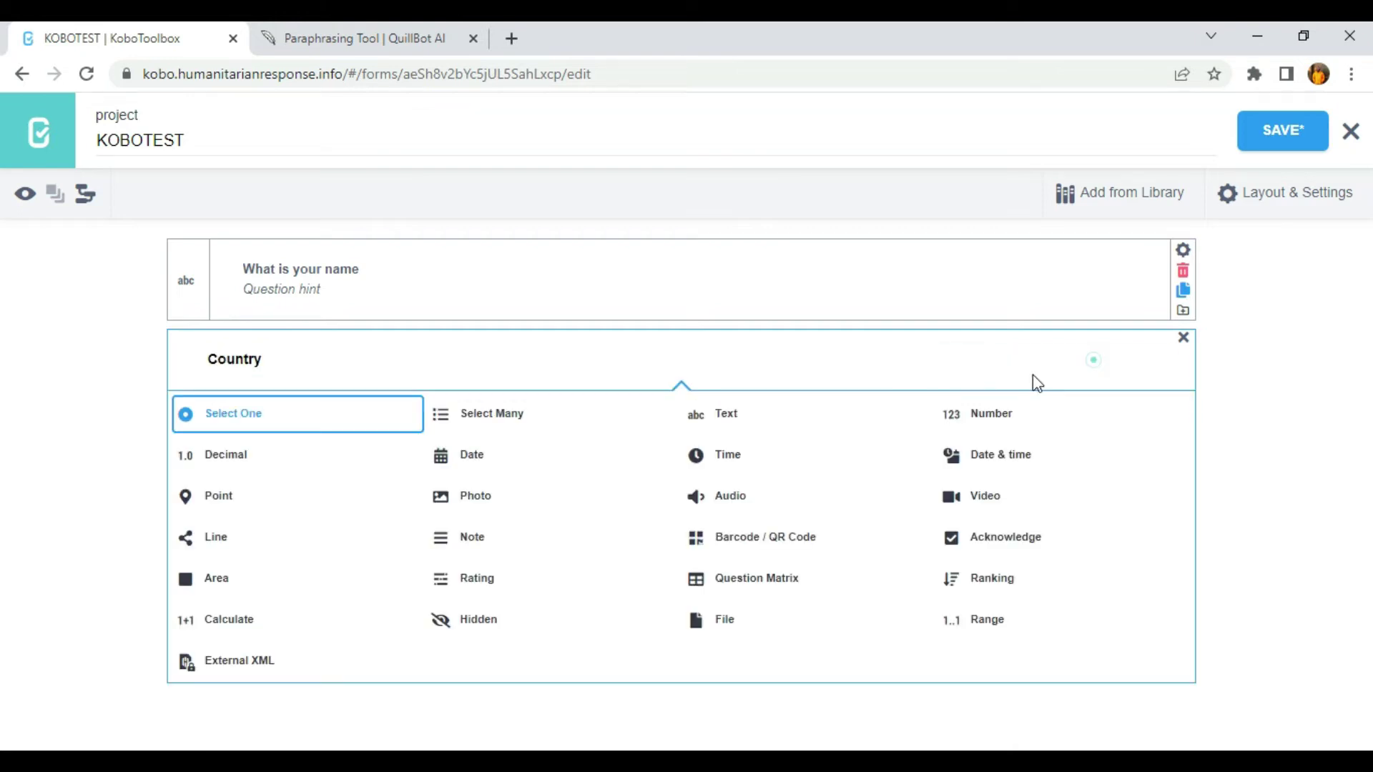
pyautogui.click(239, 424)
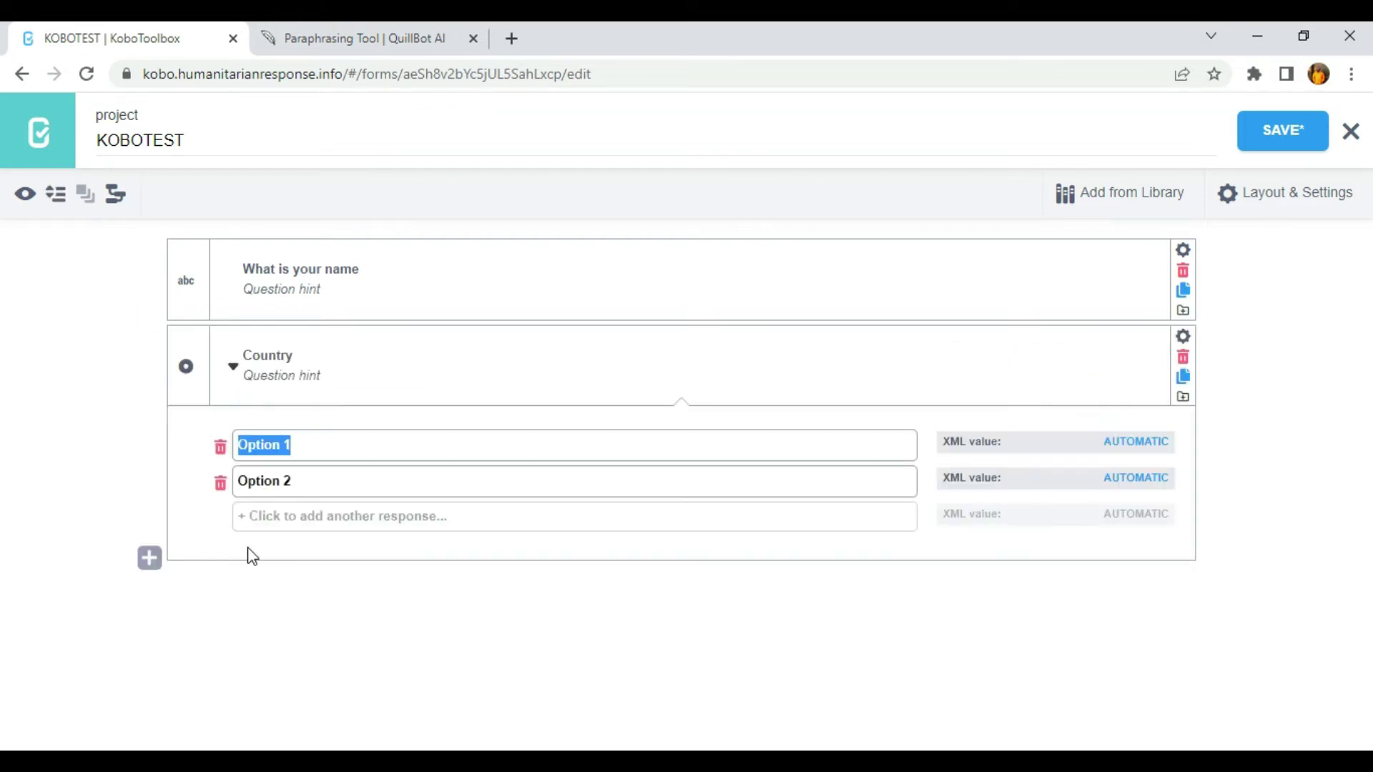
# - Enter England, USA and Germany as the response options of the Country question
pyautogui.write('L')
pyautogui.press('BackSpace')
pyautogui.write('Englan')
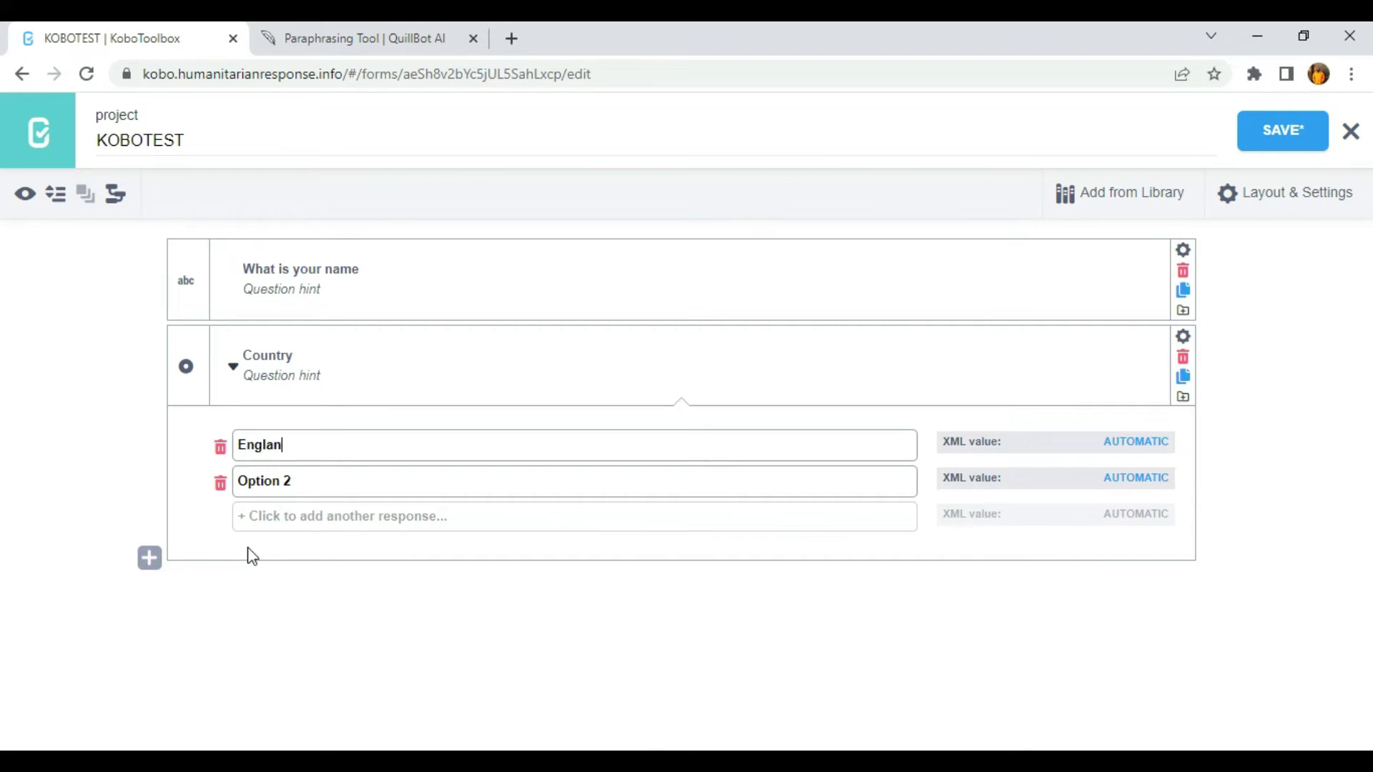
pyautogui.write('d')
pyautogui.press('Tab')
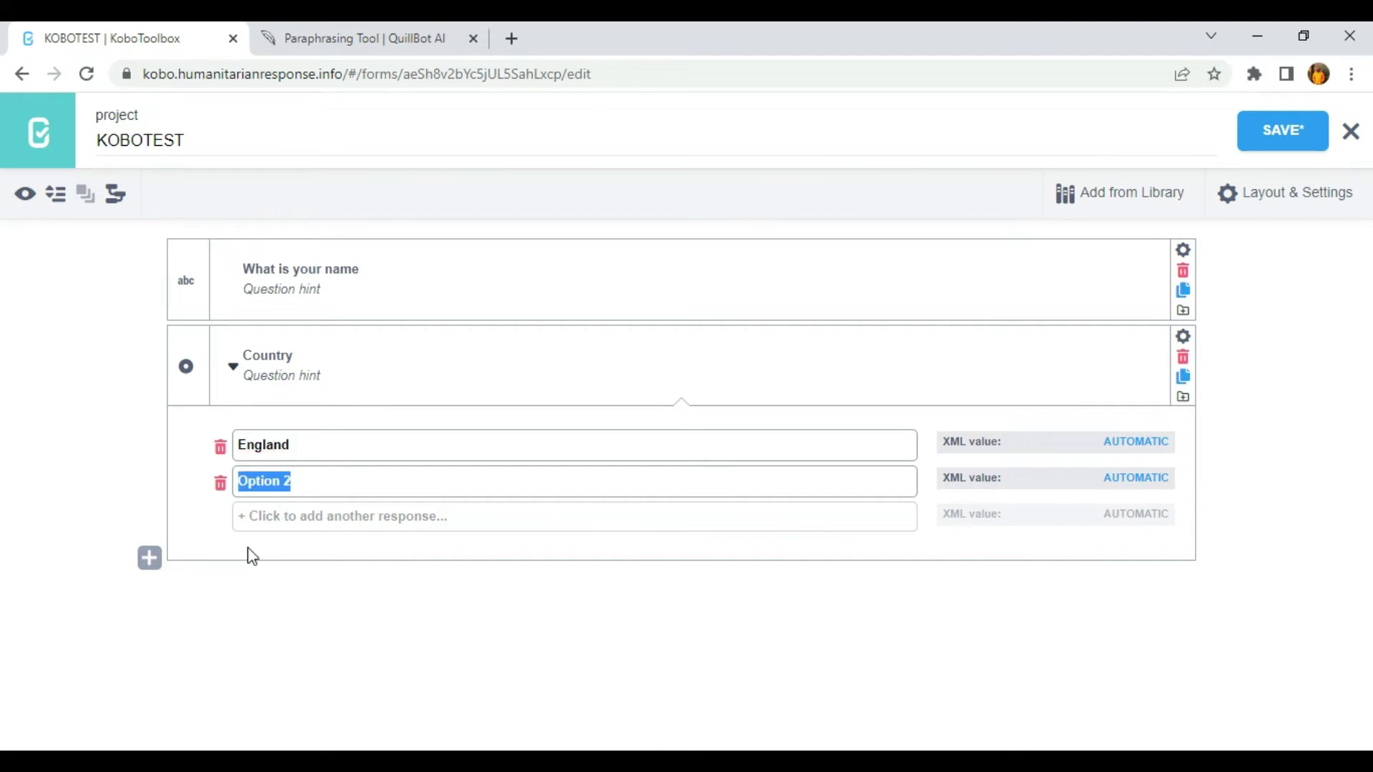
pyautogui.write('USA')
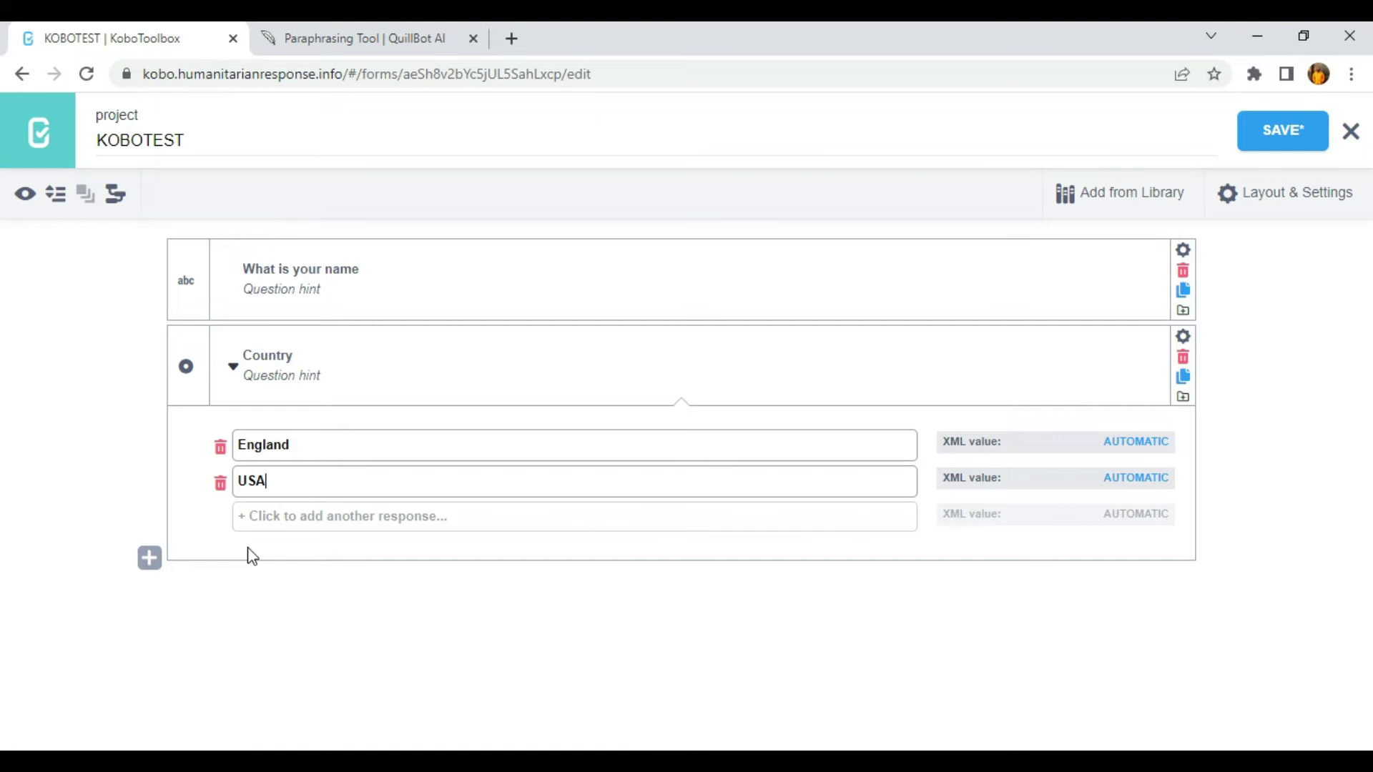
pyautogui.press('Return')
pyautogui.write('Germany')
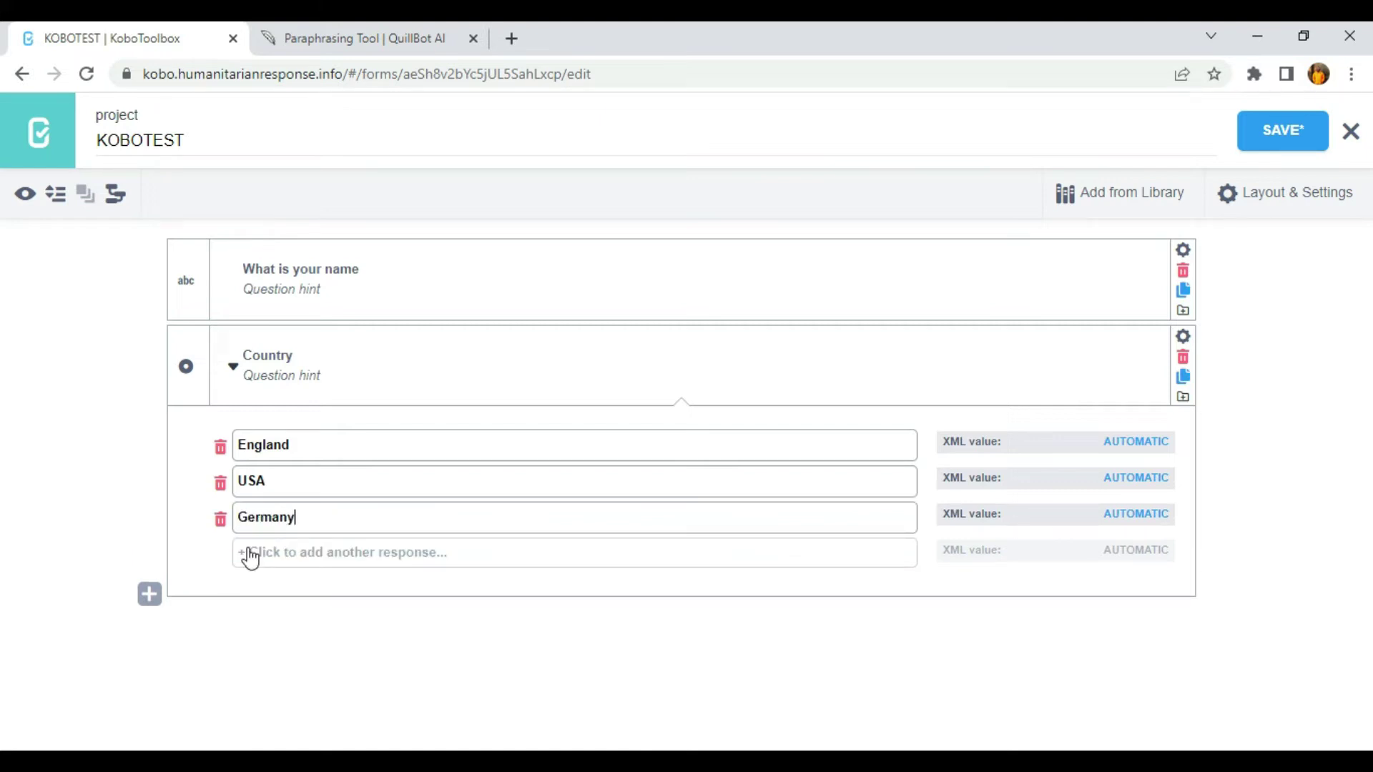
# - Add a Number question titled "Age" after the Country question
pyautogui.click(156, 599)
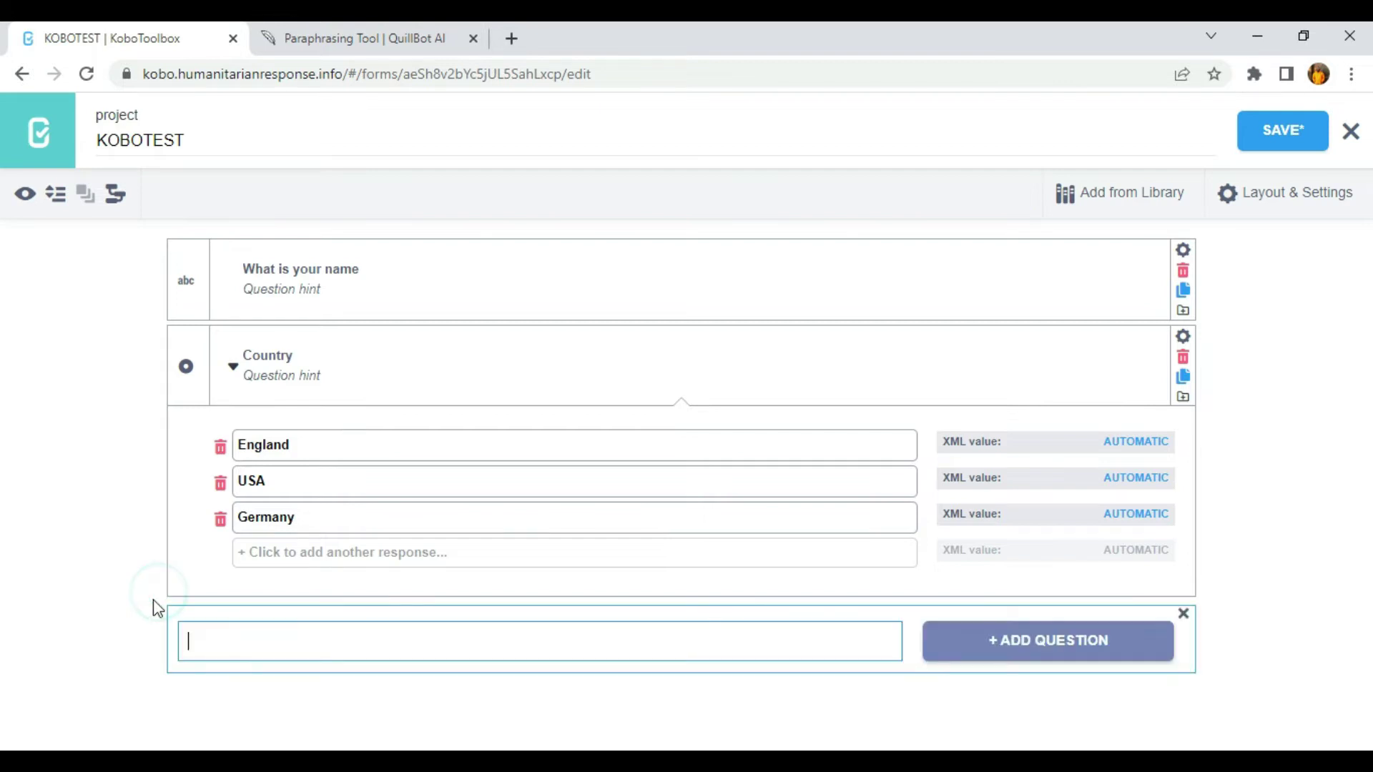
pyautogui.write('Age')
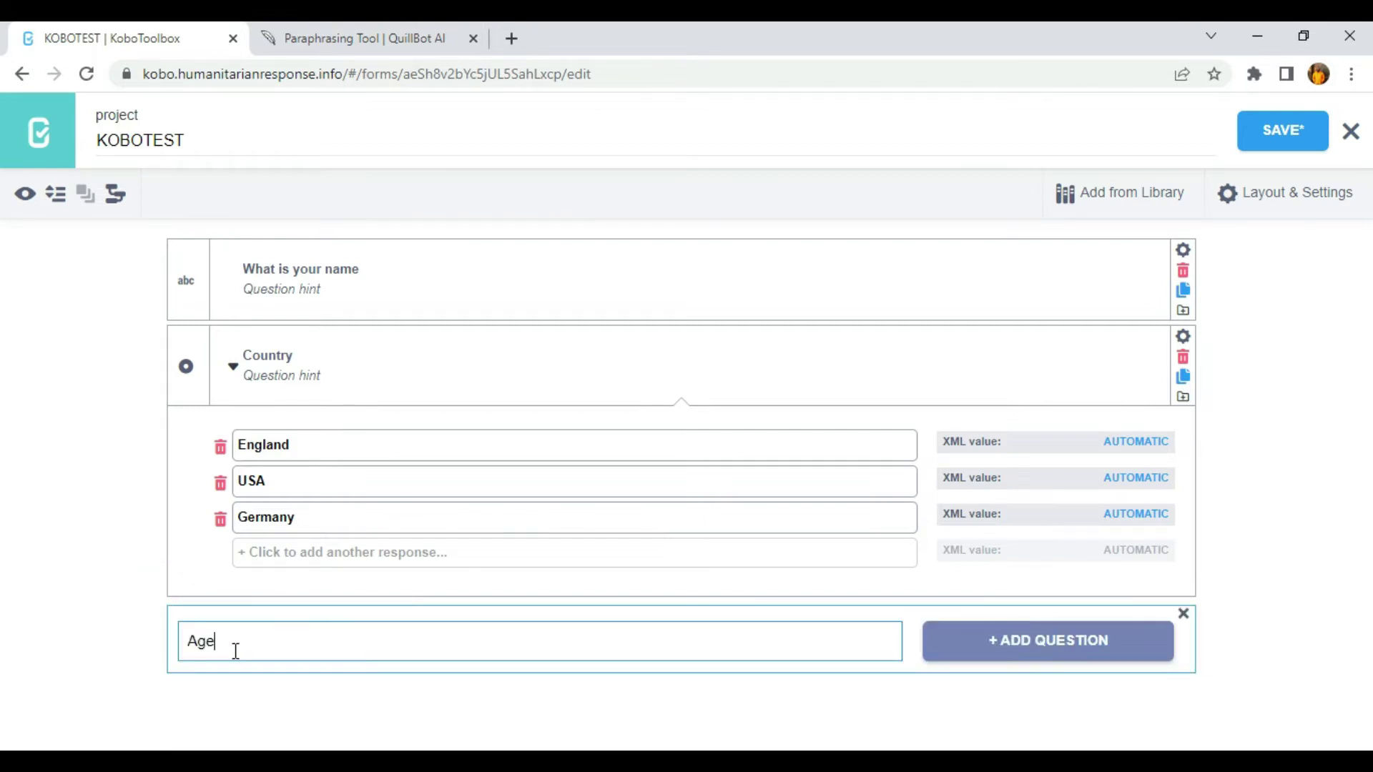
pyautogui.click(979, 641)
pyautogui.click(1006, 425)
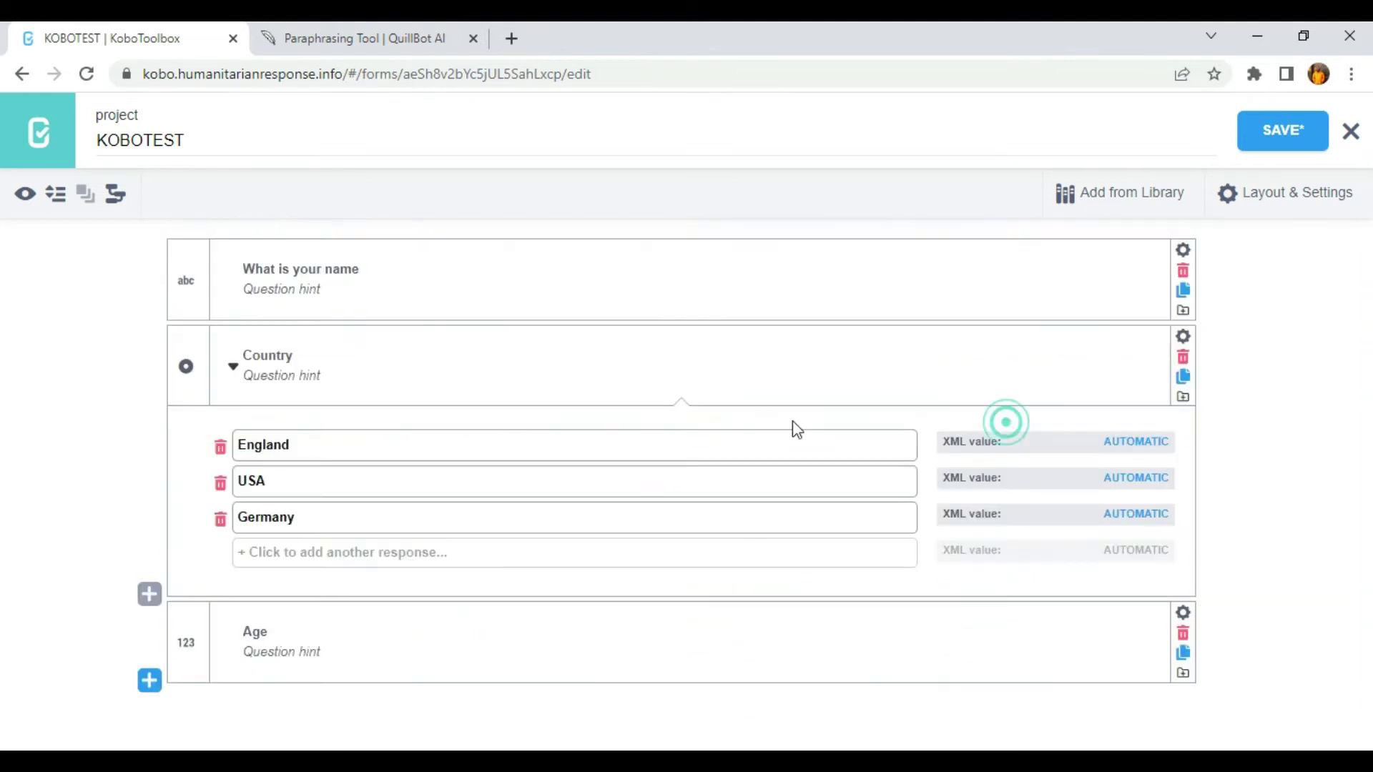
# - Add a Select One question "Do you drive?" after Age with the response options Yes and No
pyautogui.click(149, 680)
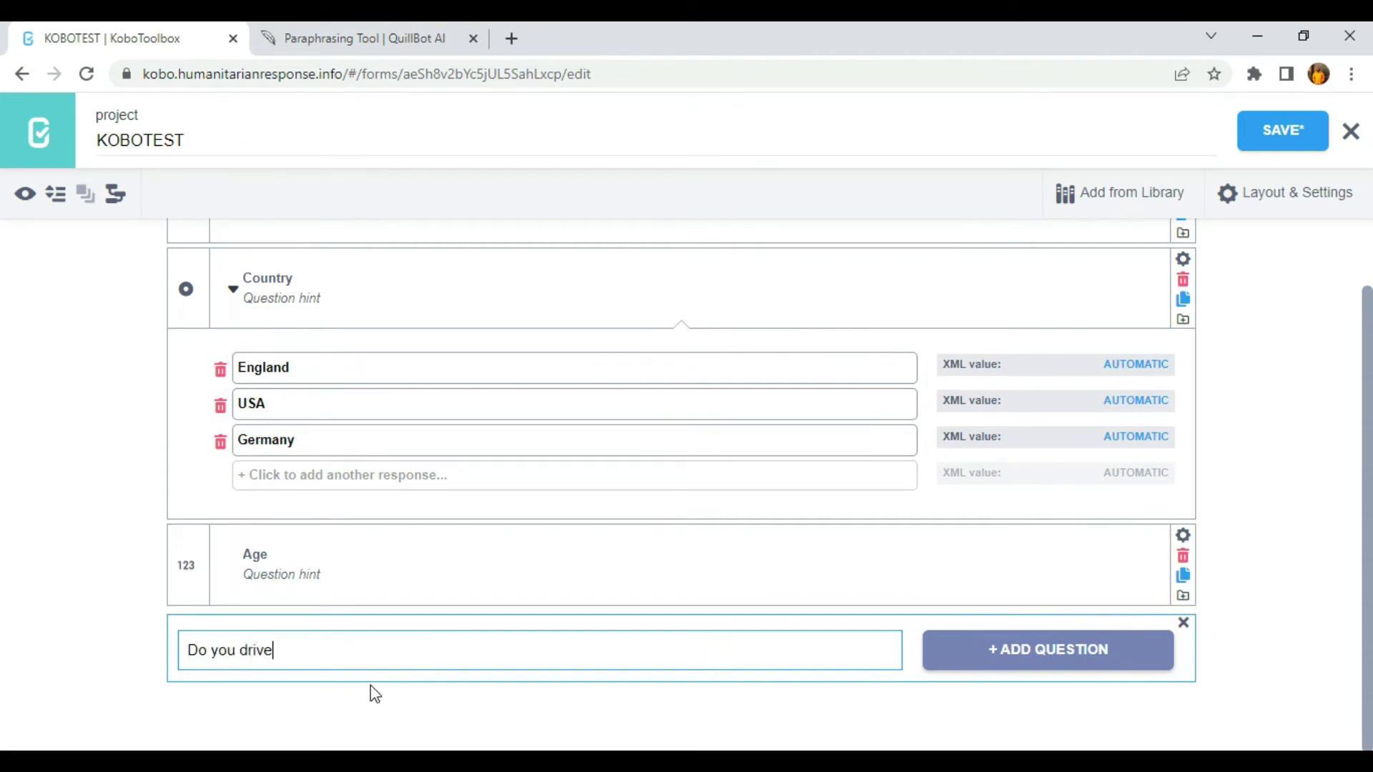
pyautogui.click(961, 655)
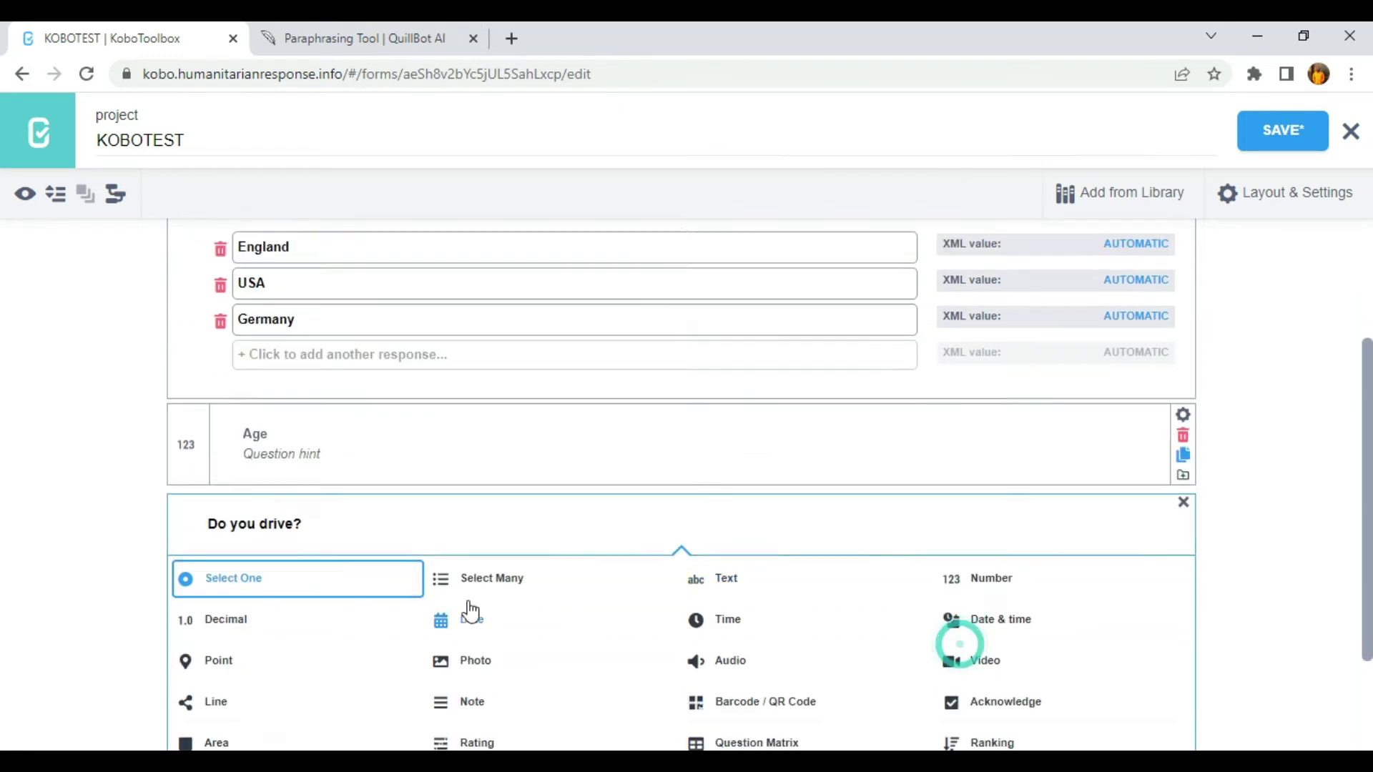
pyautogui.click(232, 491)
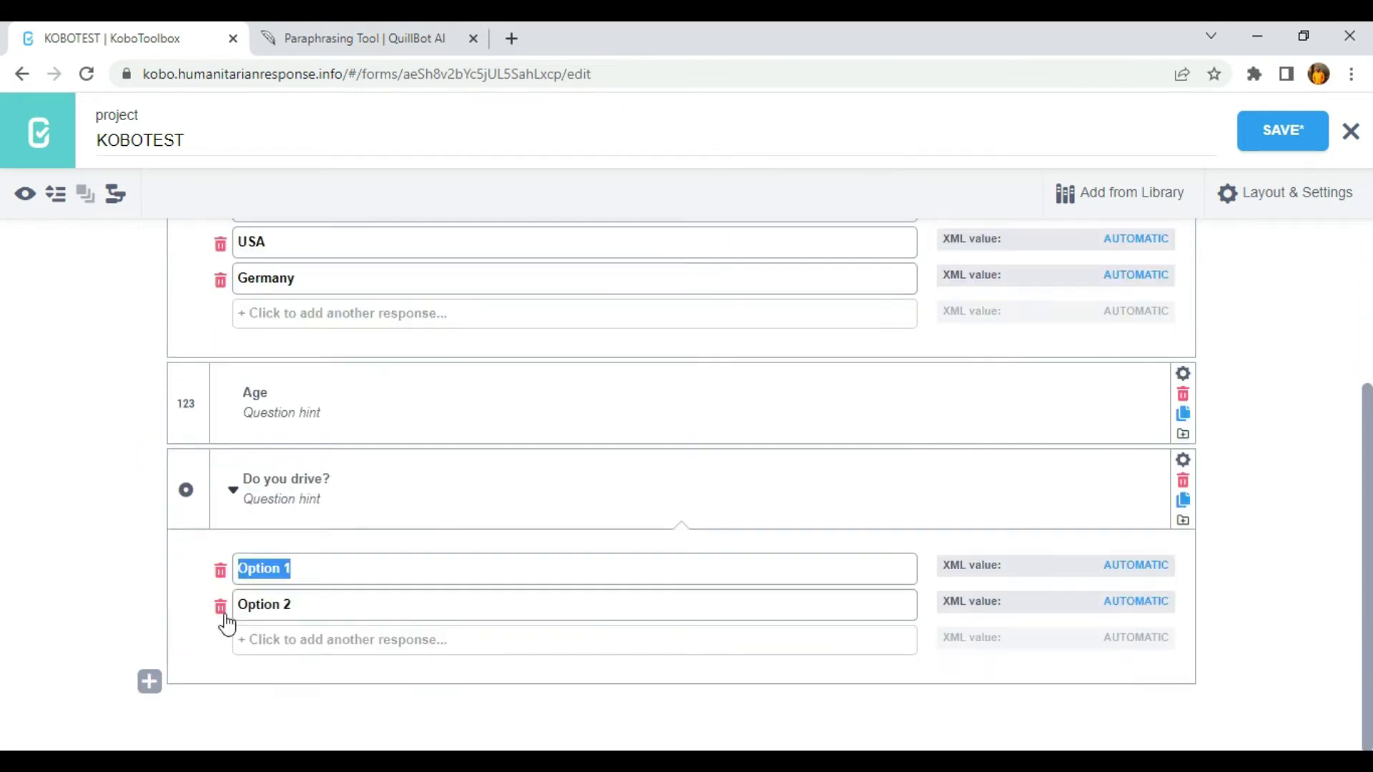
pyautogui.write('Yes')
pyautogui.press('Tab')
pyautogui.write('N')
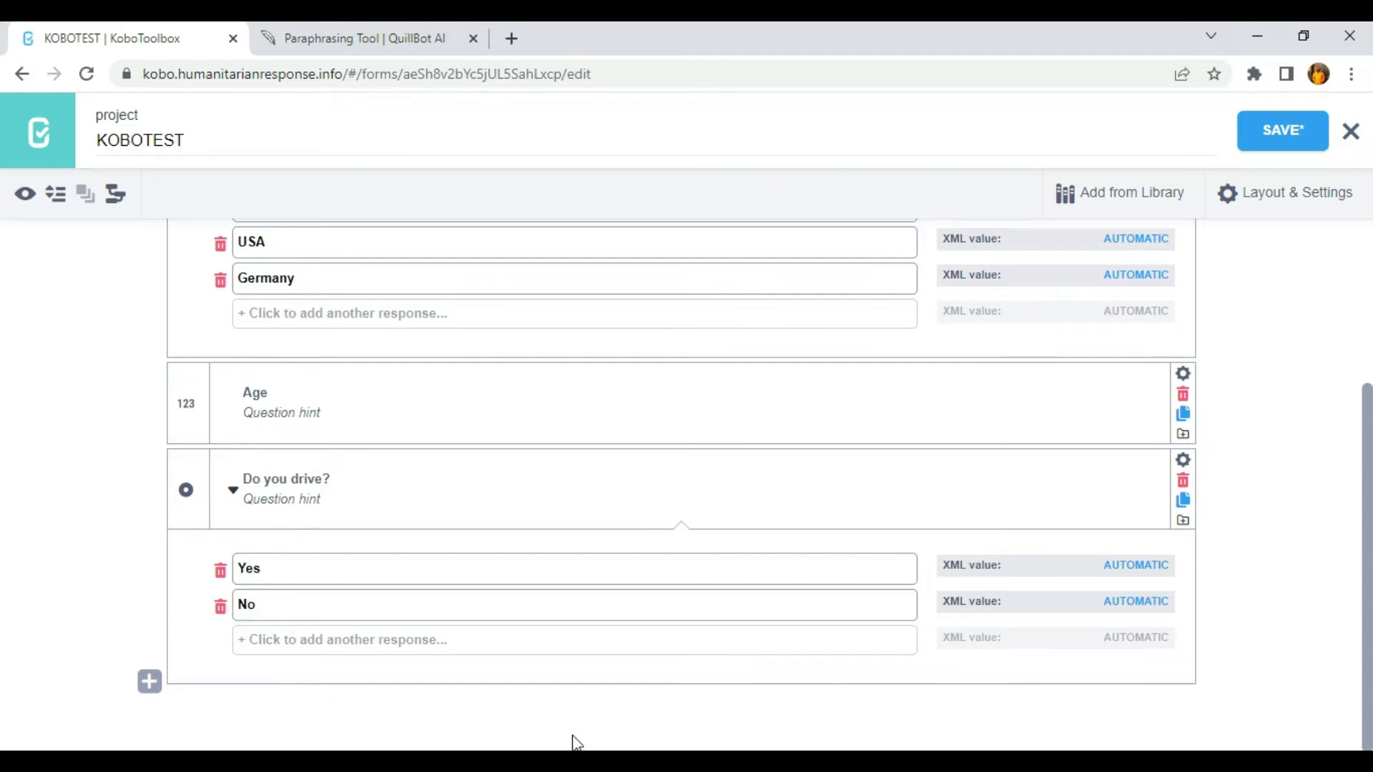
# - Collapse the response options and check the mandatory response settings of the name, Country and Age questions
pyautogui.scroll(3, 715, 601)
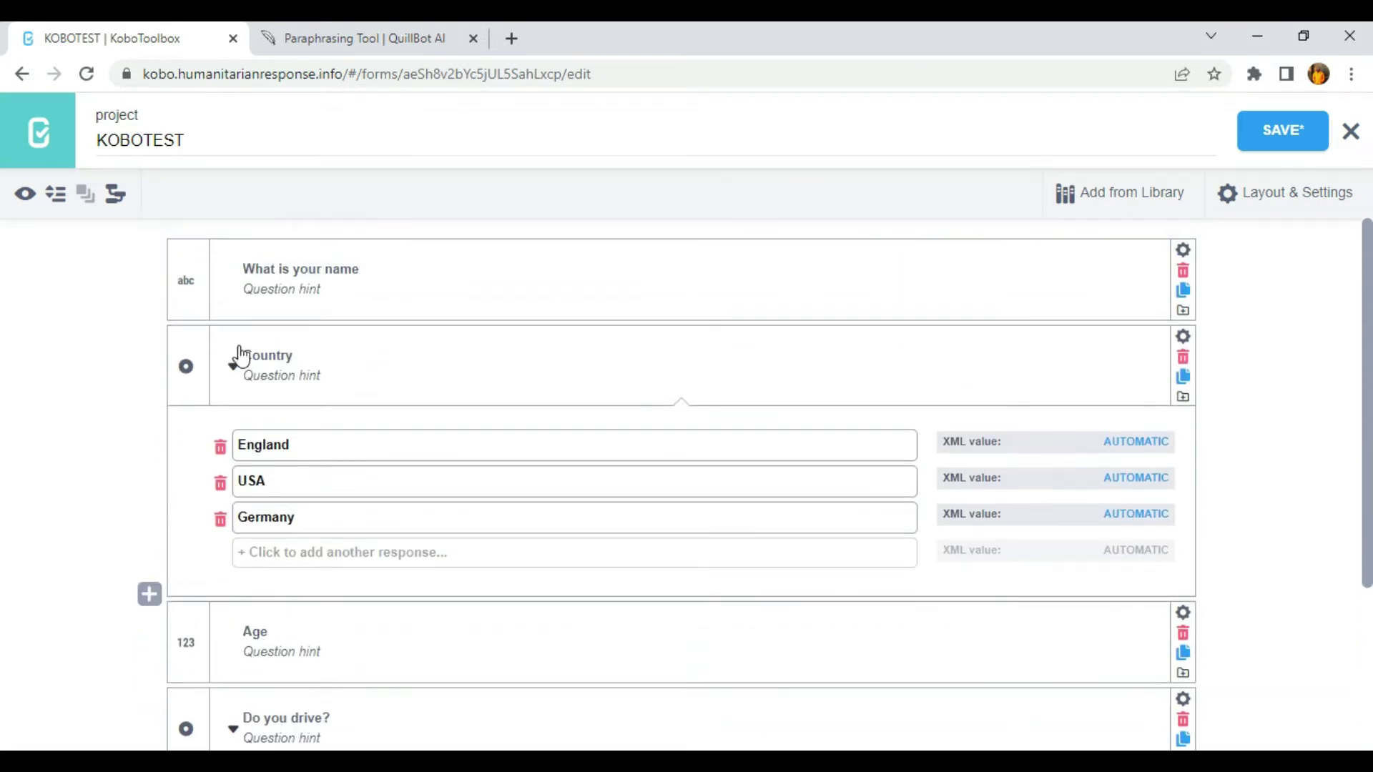
pyautogui.click(56, 193)
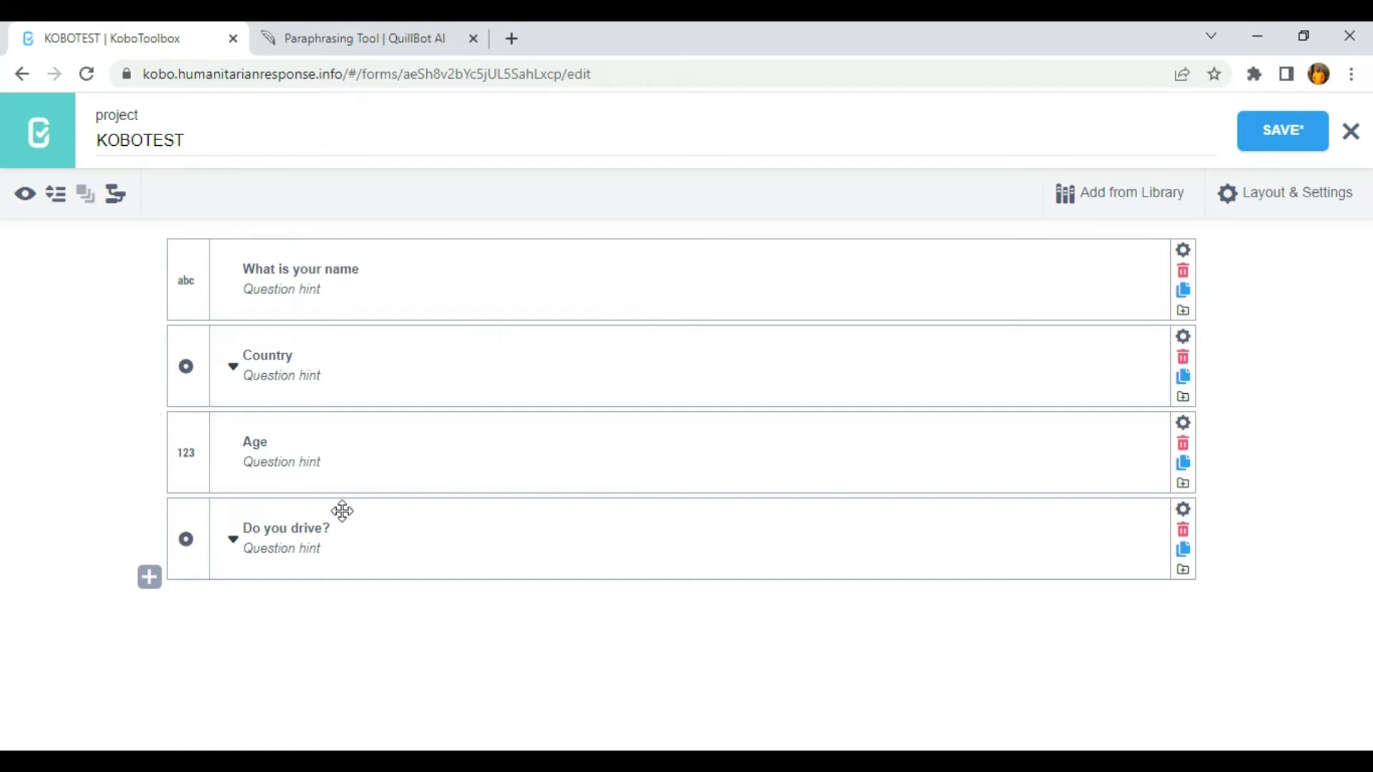
pyautogui.click(1183, 250)
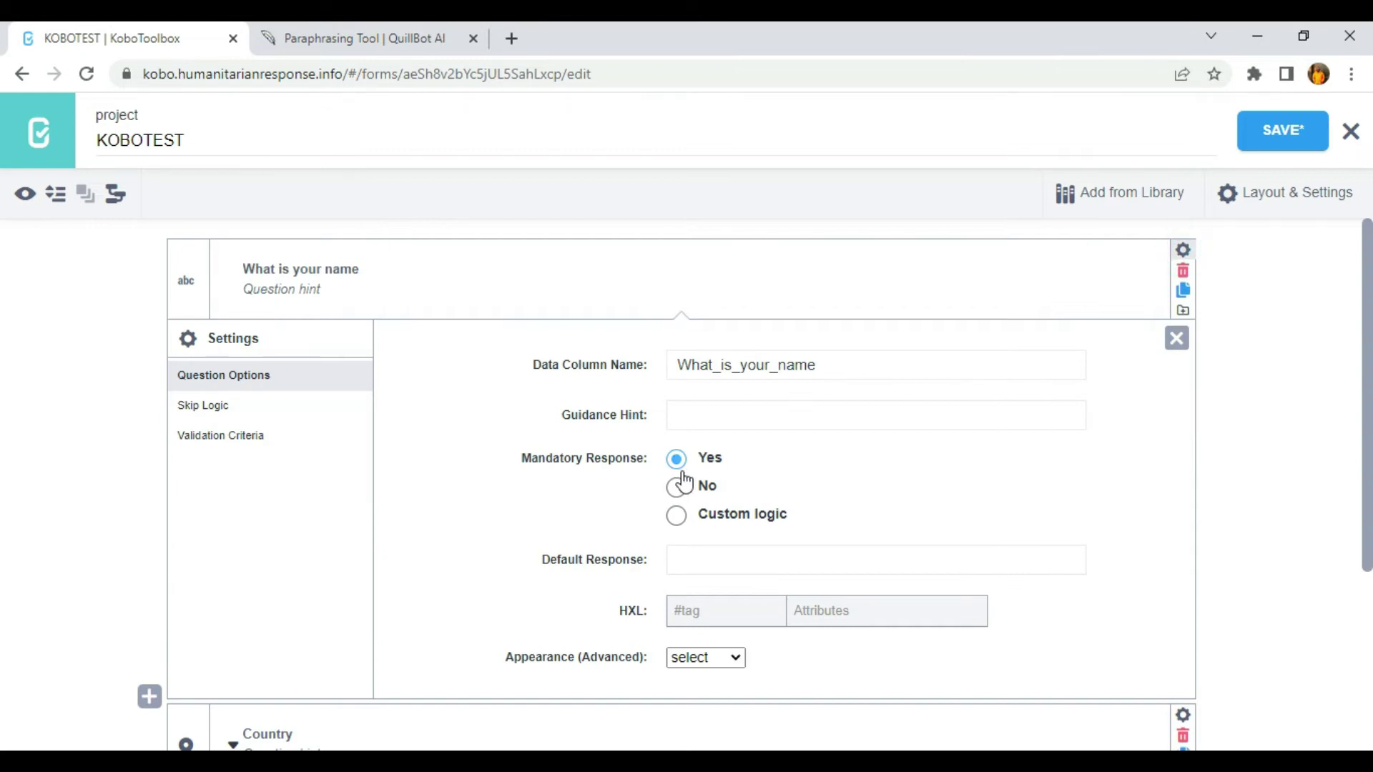
pyautogui.click(1176, 338)
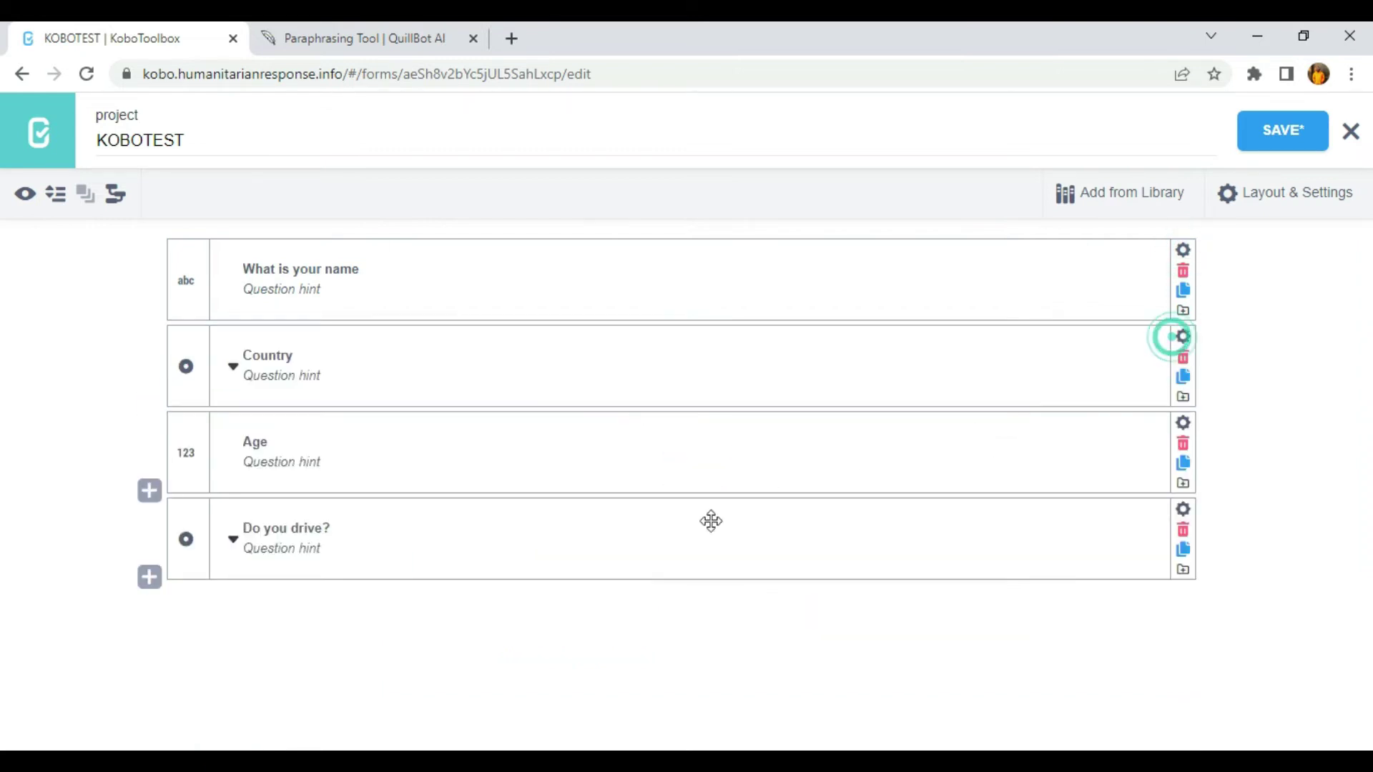
pyautogui.click(1180, 345)
pyautogui.scroll(-2, 672, 565)
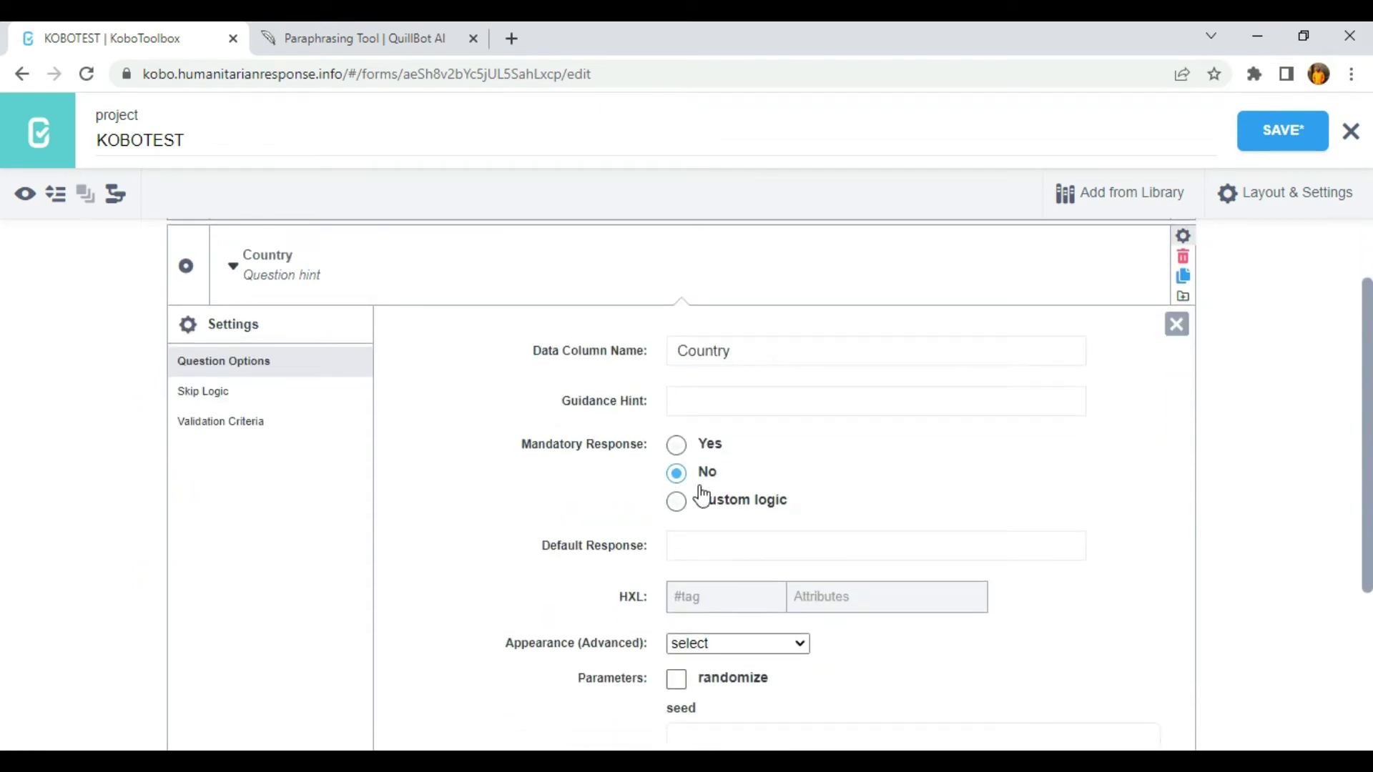
pyautogui.click(1177, 324)
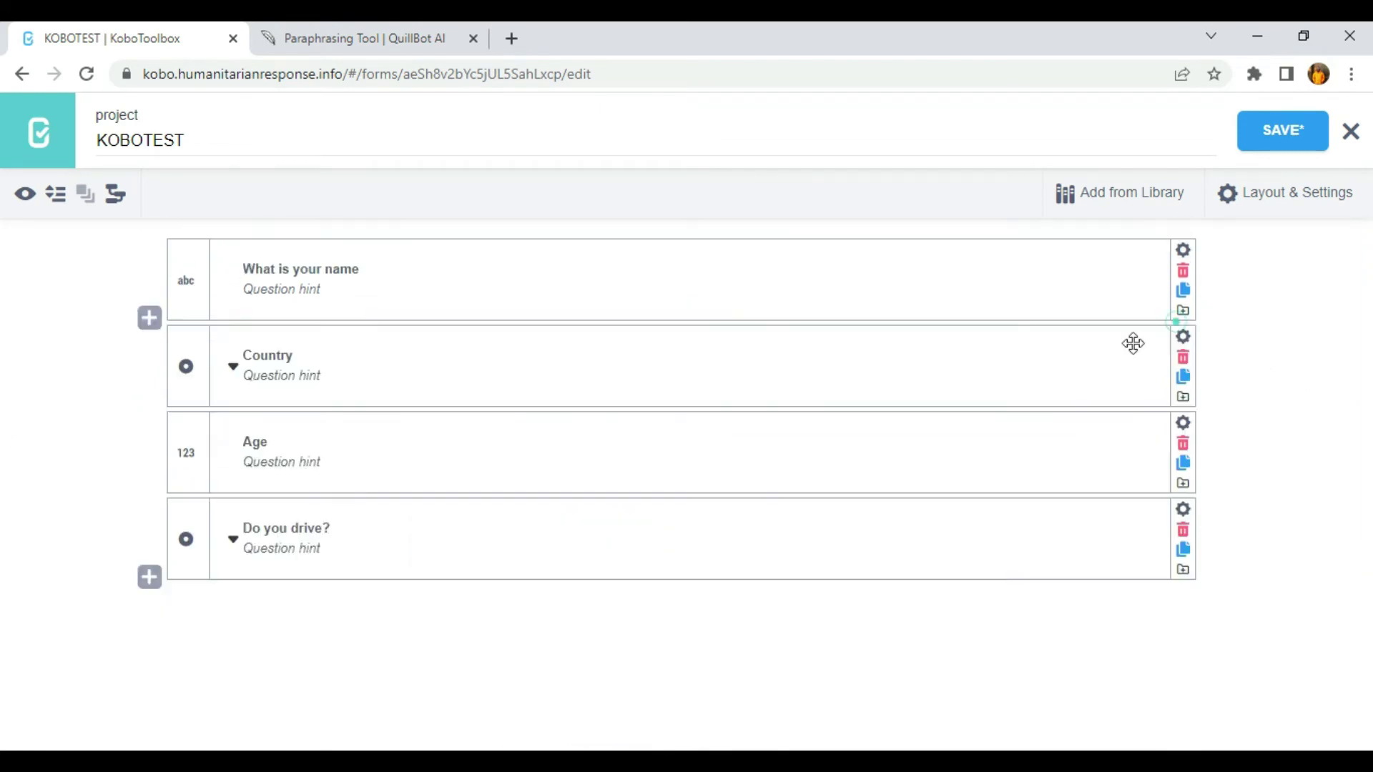
pyautogui.click(1181, 423)
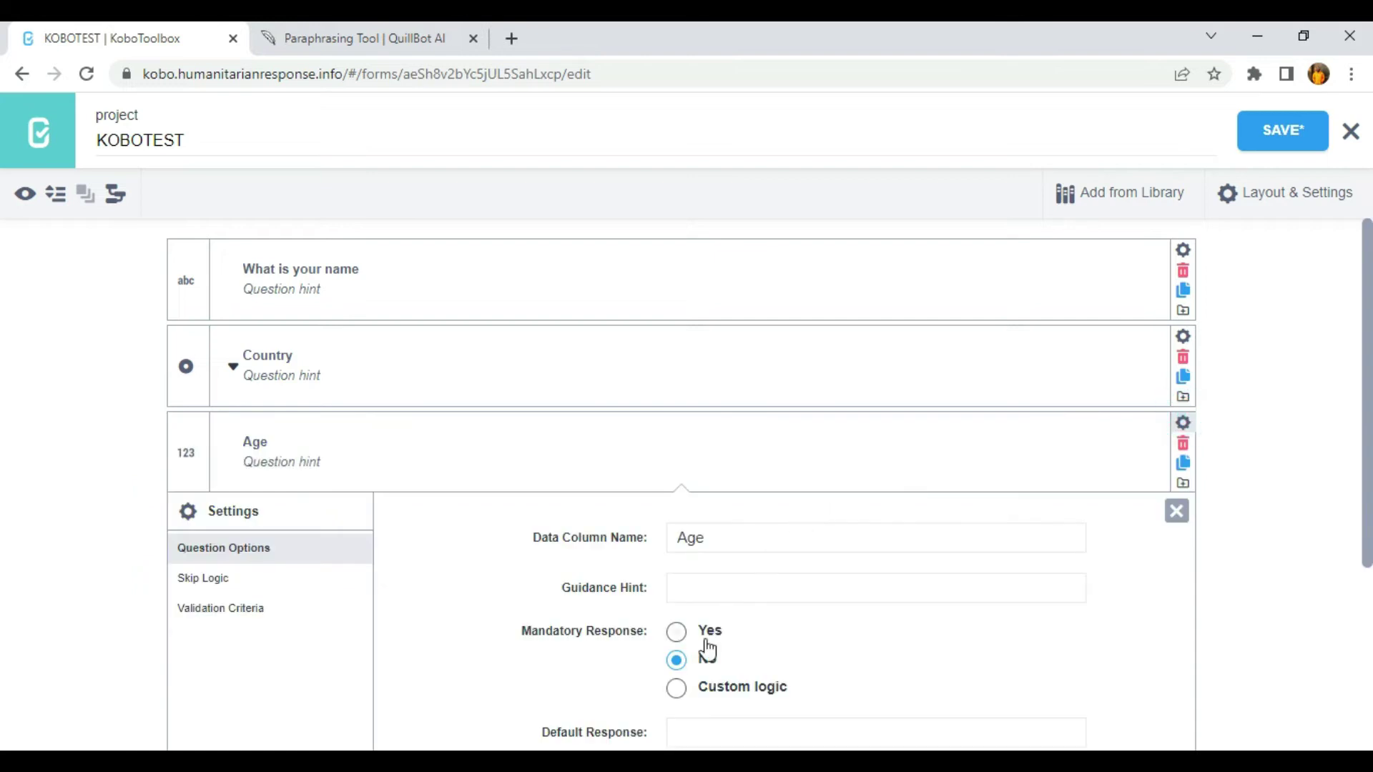
pyautogui.scroll(-2, 772, 600)
pyautogui.click(1177, 411)
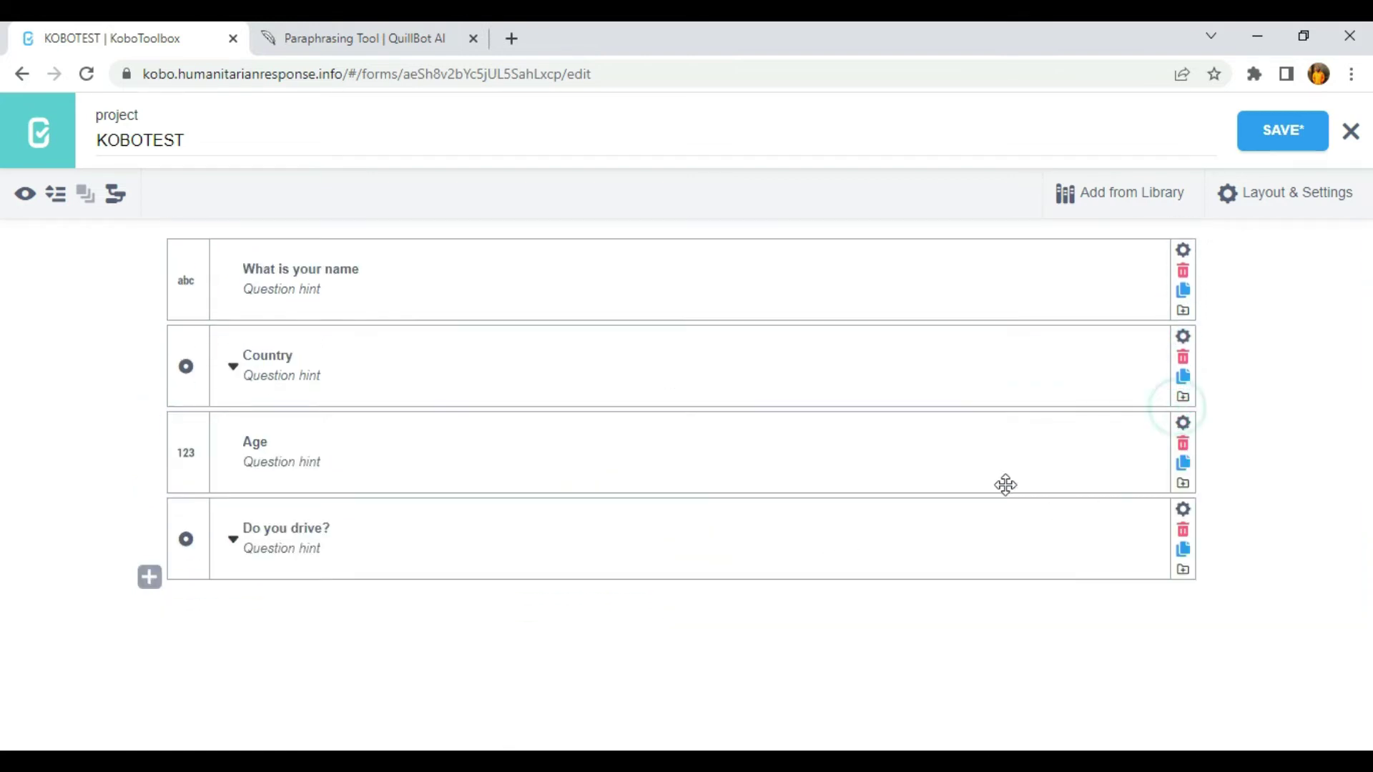
# - Check the mandatory response setting of the "Do you drive?" question and close its settings
pyautogui.click(1183, 505)
pyautogui.scroll(-4, 736, 600)
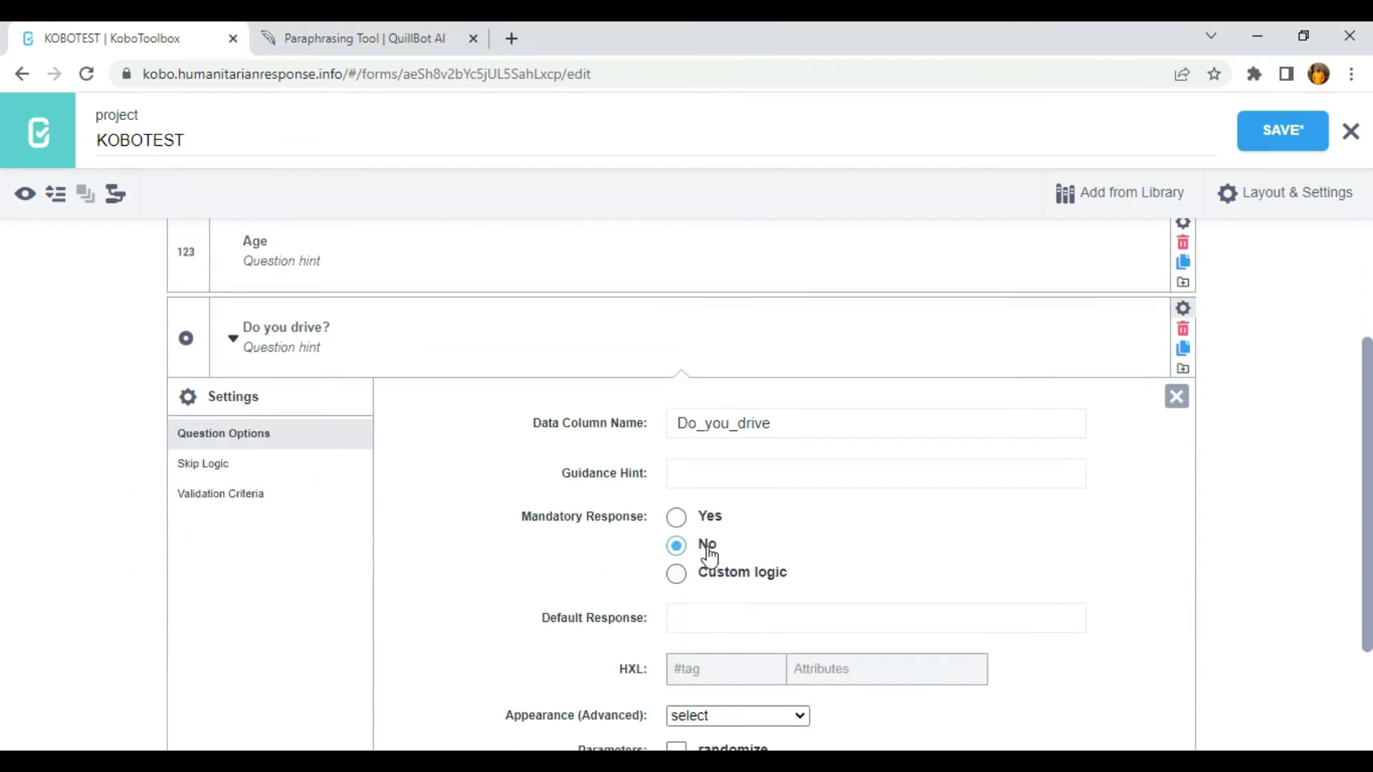
pyautogui.click(1177, 394)
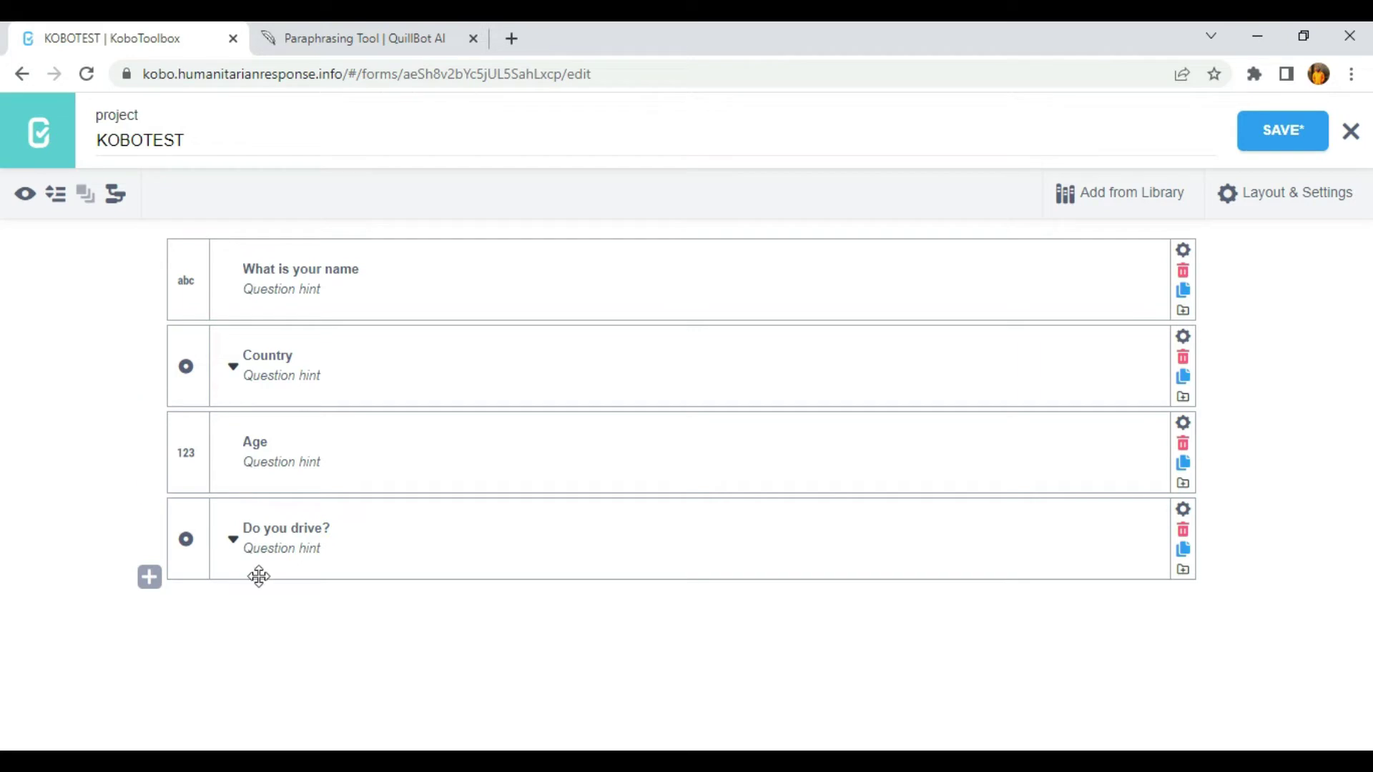
# - Preview the form and look through the name, Country, Age and "Do you drive?" questions
pyautogui.click(24, 196)
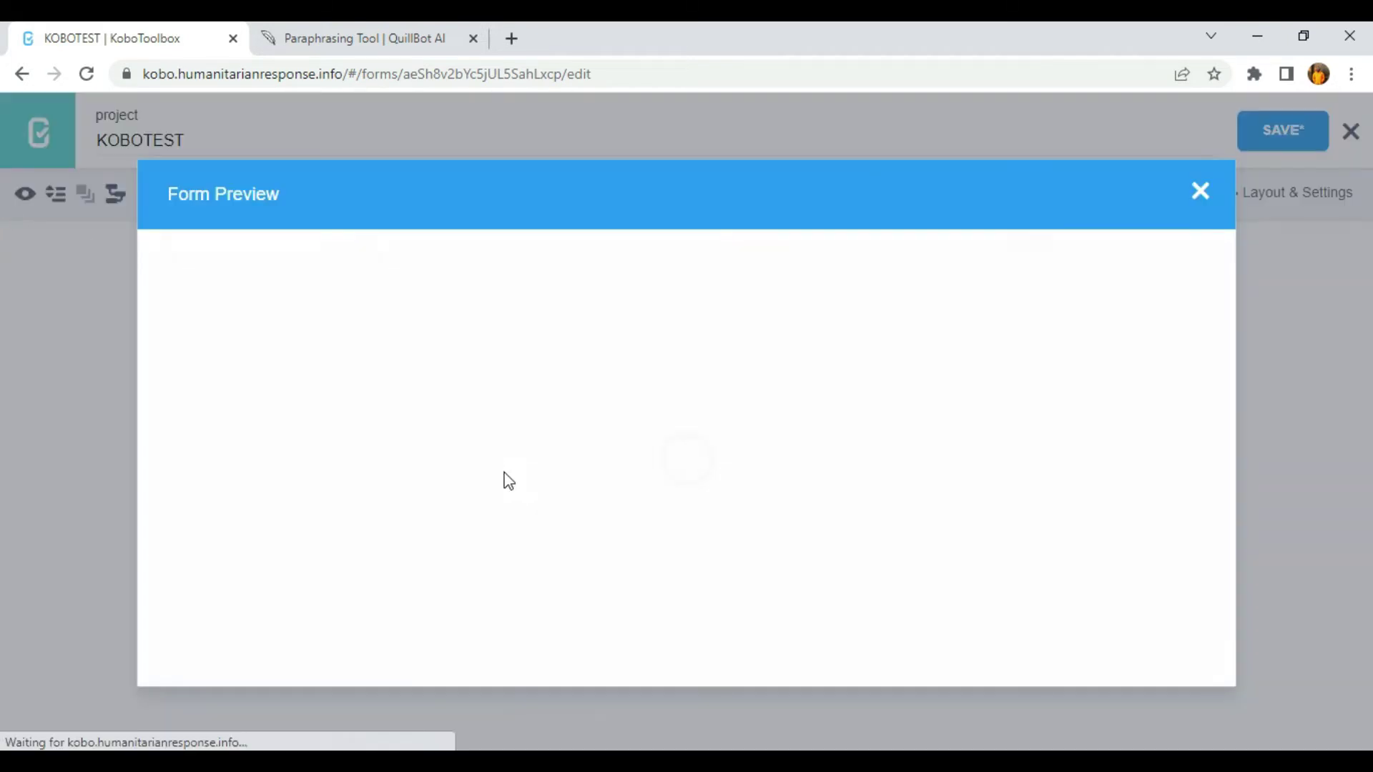
pyautogui.scroll(-2, 608, 533)
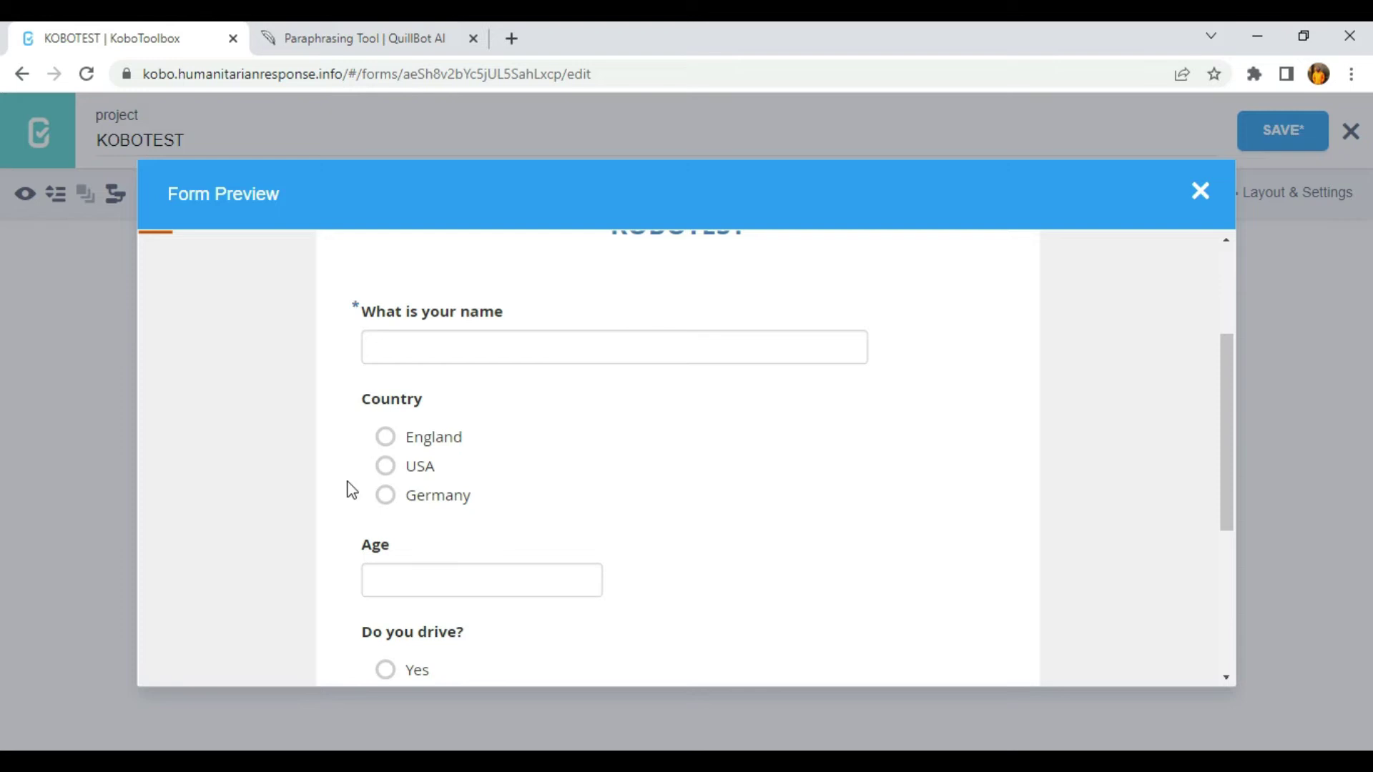
pyautogui.scroll(-1, 336, 493)
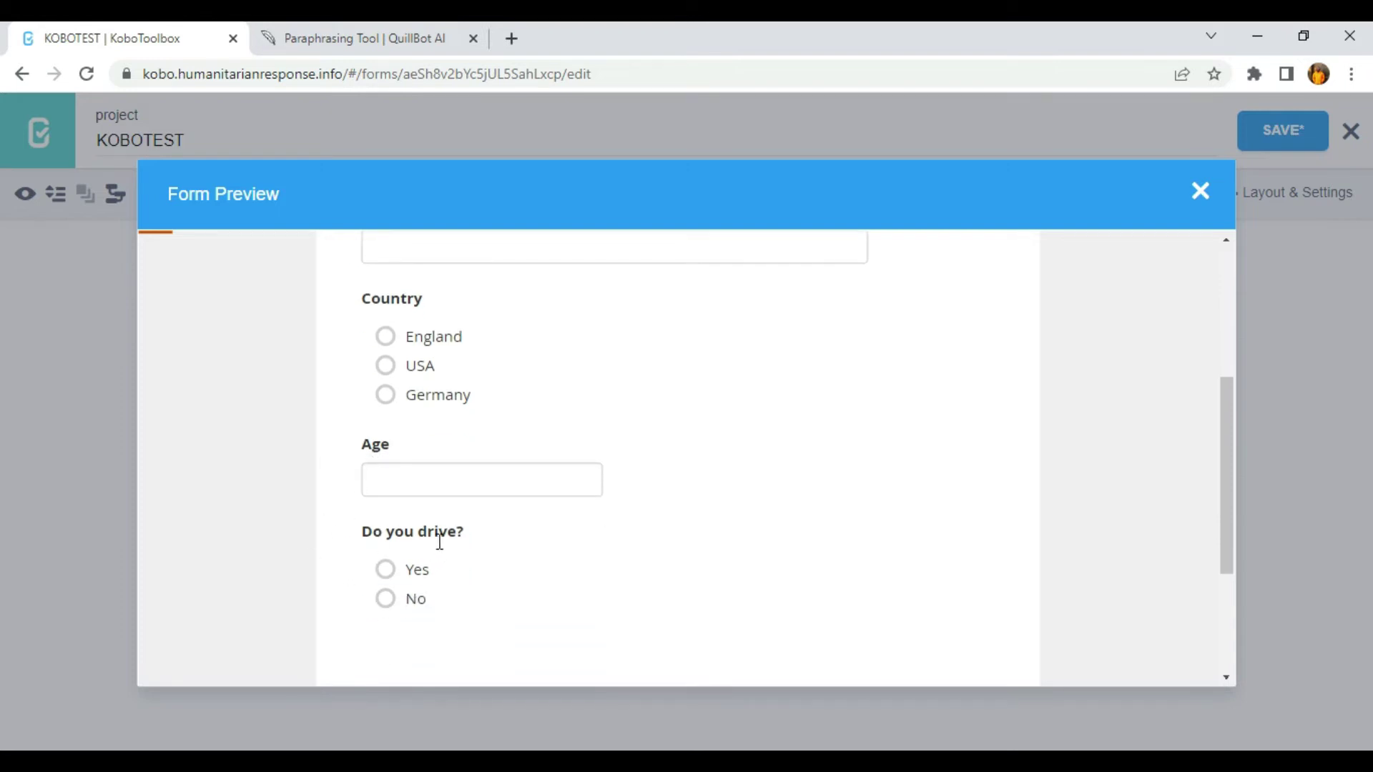
pyautogui.scroll(2, 439, 540)
pyautogui.scroll(-2, 429, 491)
pyautogui.scroll(2, 429, 490)
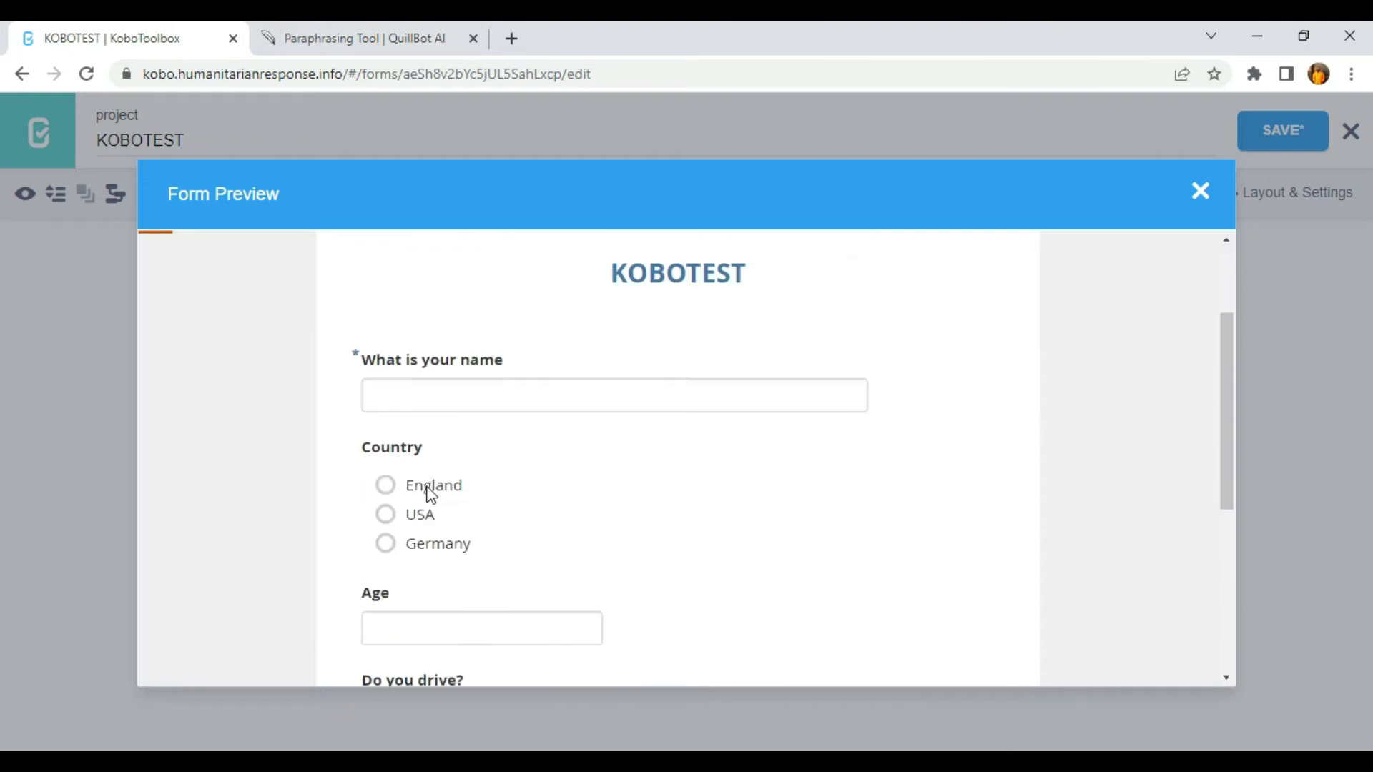
pyautogui.scroll(1, 429, 486)
# - Enter a first name in the preview's name question, validate the form with the other questions blank, and dismiss the result
pyautogui.click(400, 446)
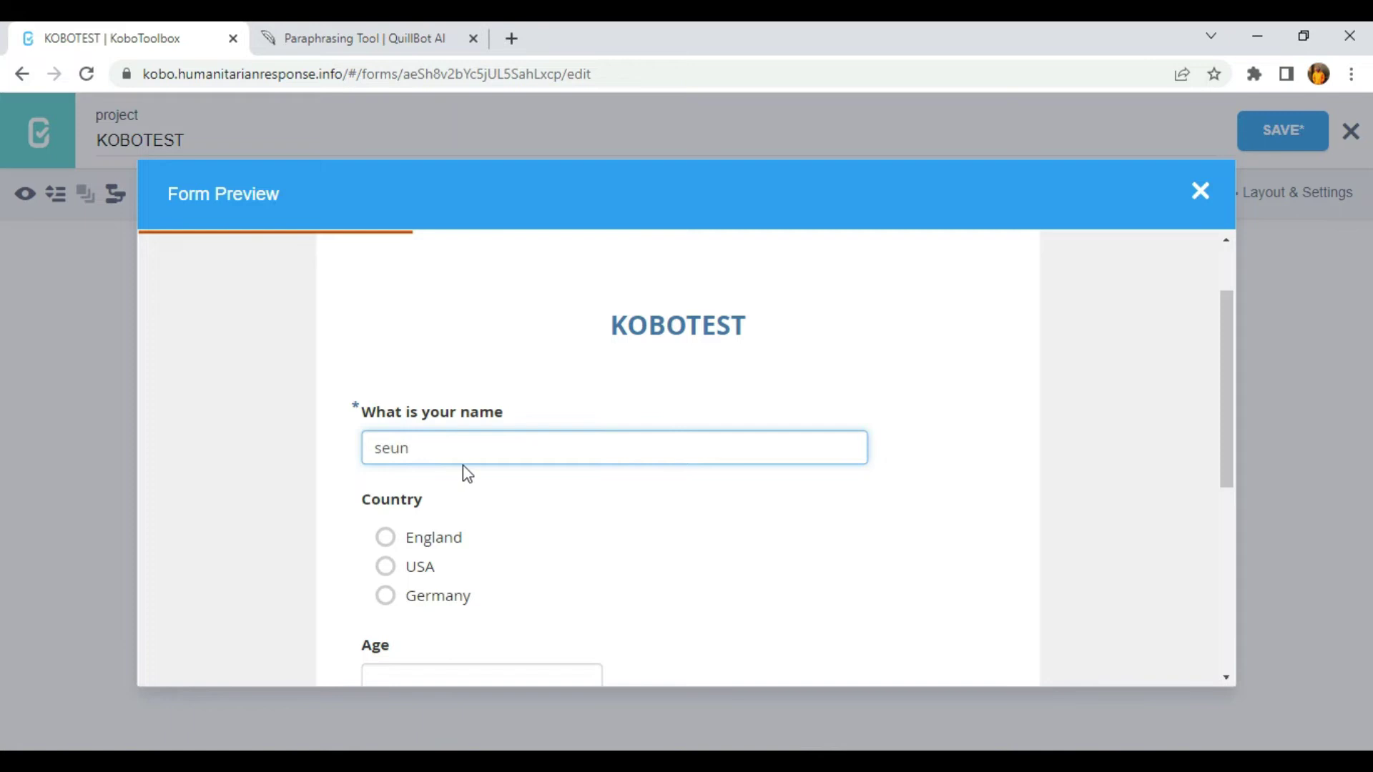
pyautogui.scroll(-3, 462, 464)
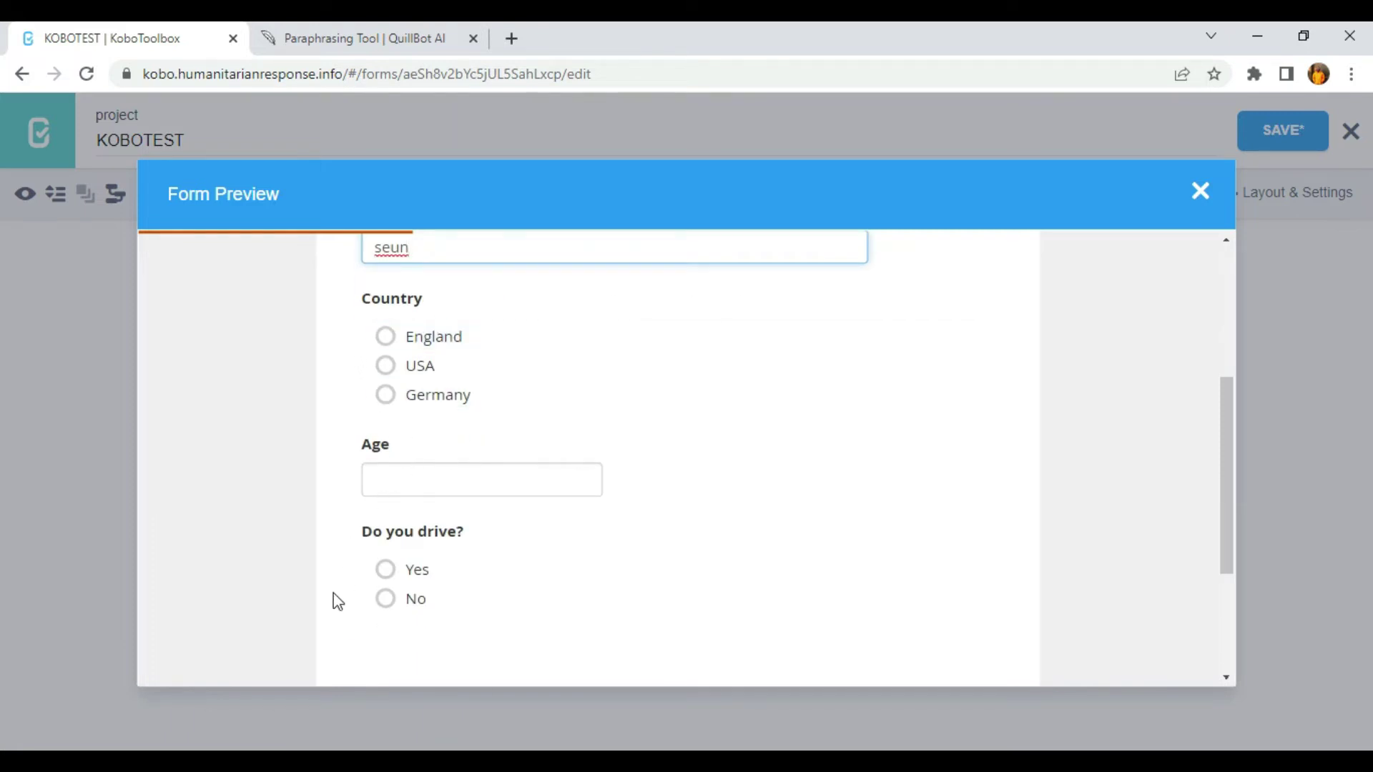
pyautogui.scroll(-3, 407, 569)
pyautogui.click(698, 557)
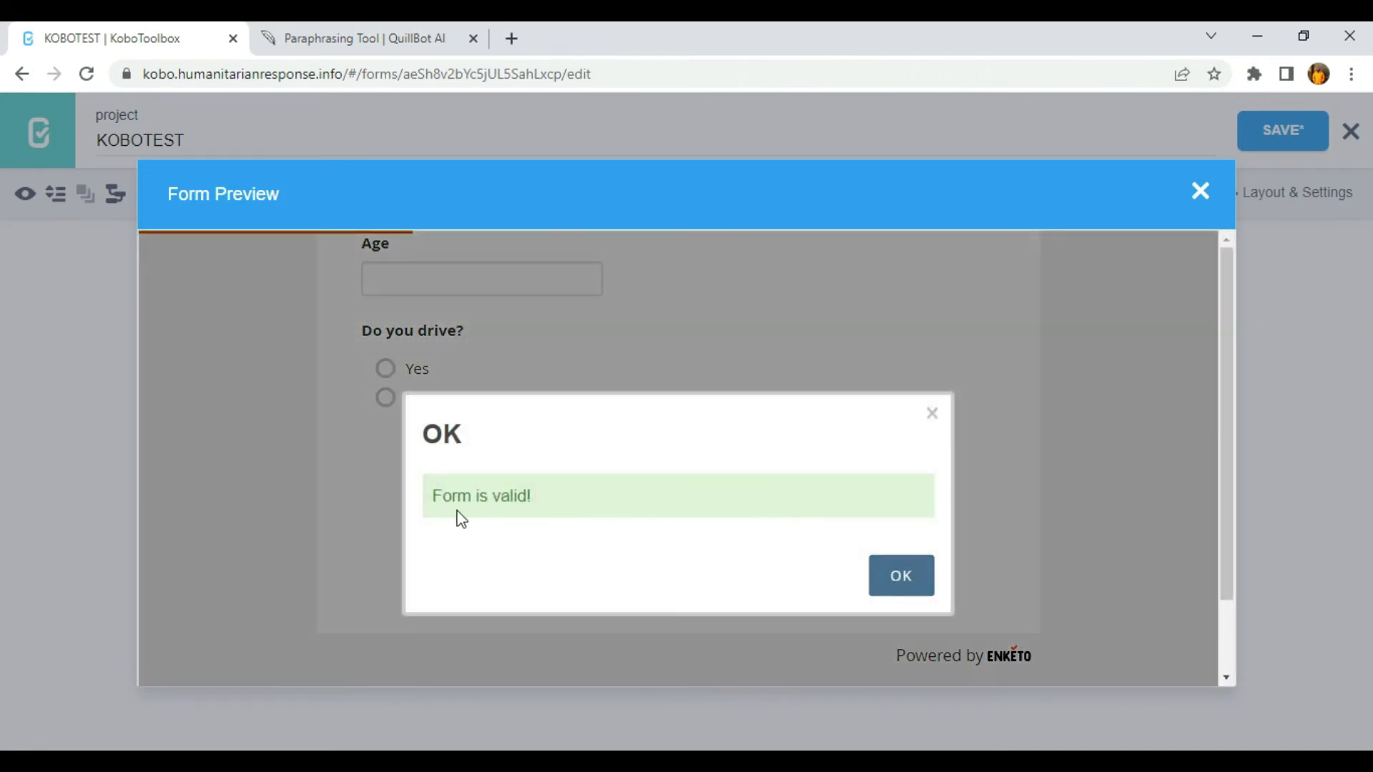
pyautogui.click(932, 414)
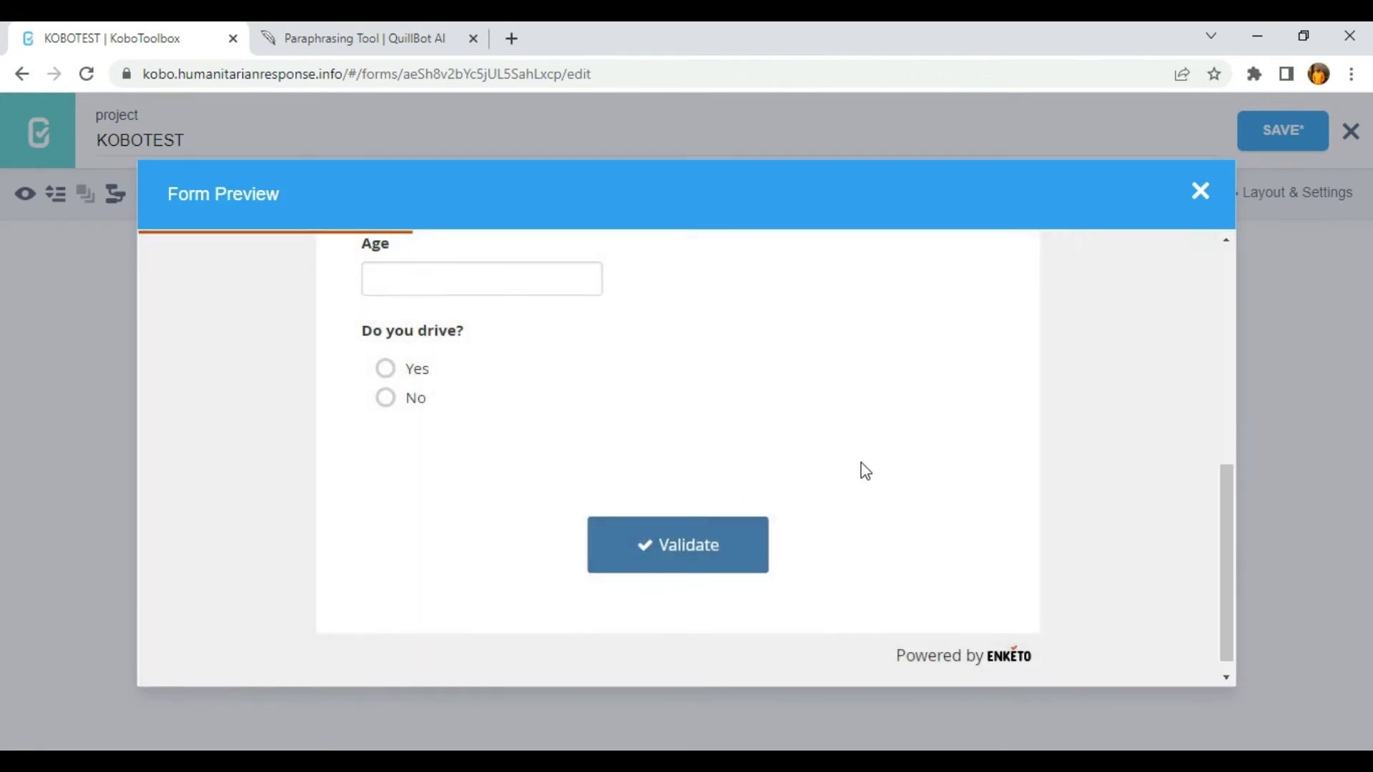
# - Clear the name answer in the preview and choose USA as the Country answer
pyautogui.scroll(8, 751, 451)
pyautogui.click(444, 548)
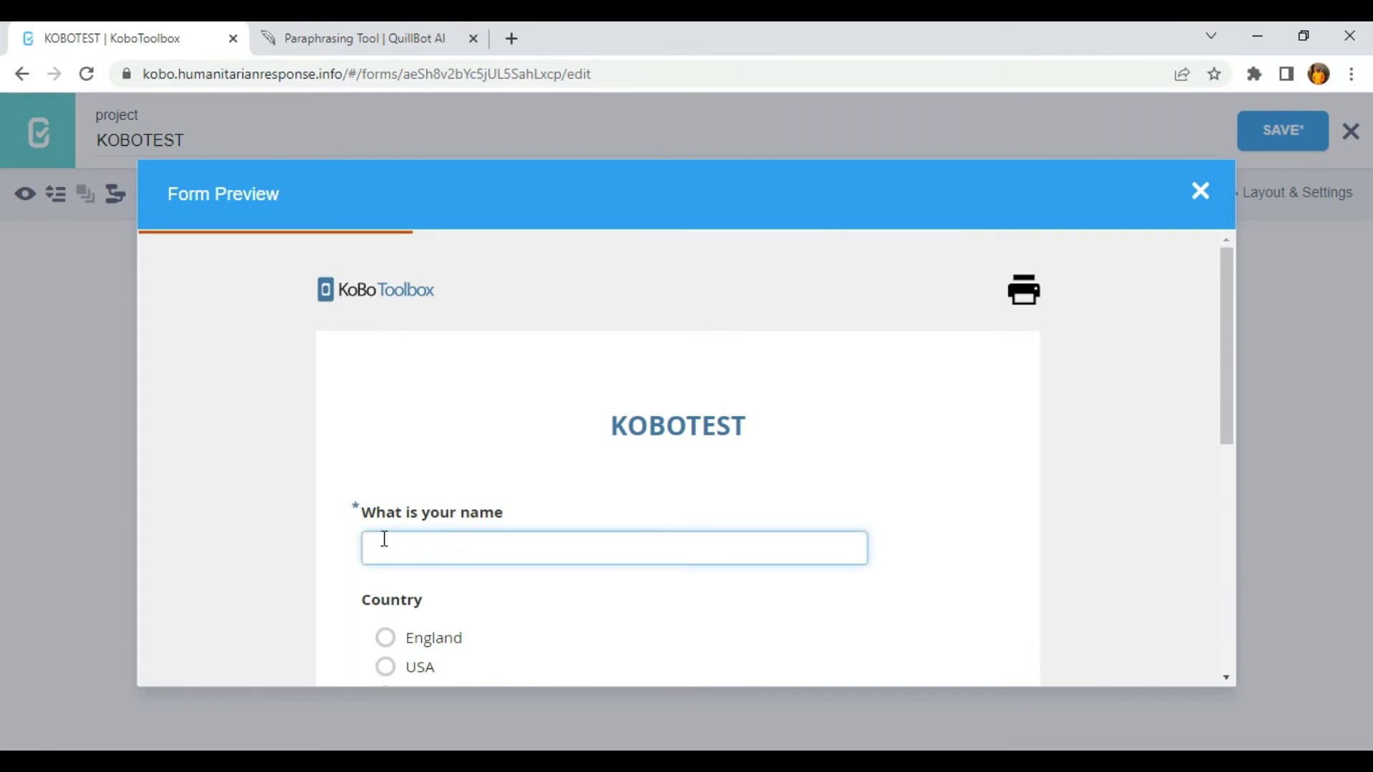
pyautogui.scroll(-1, 393, 592)
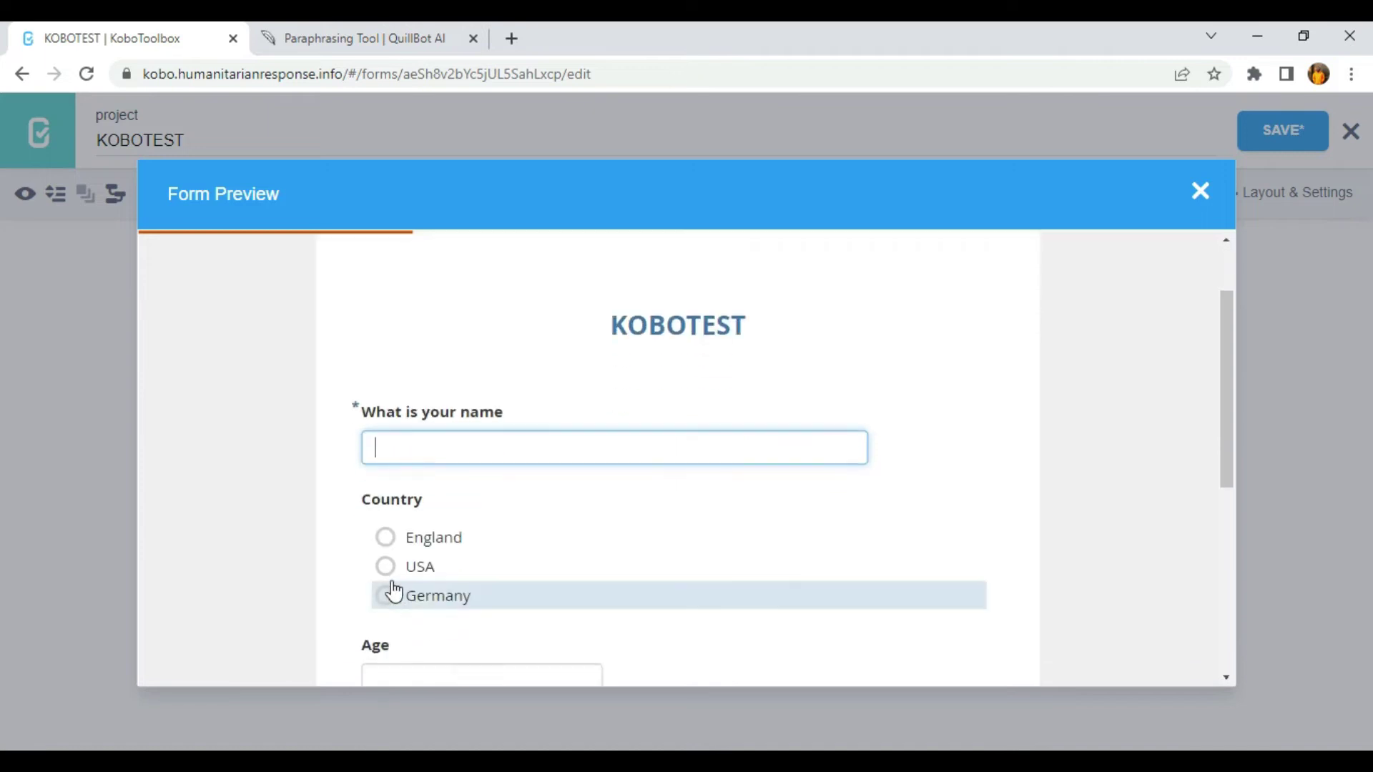
pyautogui.scroll(-1, 390, 543)
pyautogui.click(397, 481)
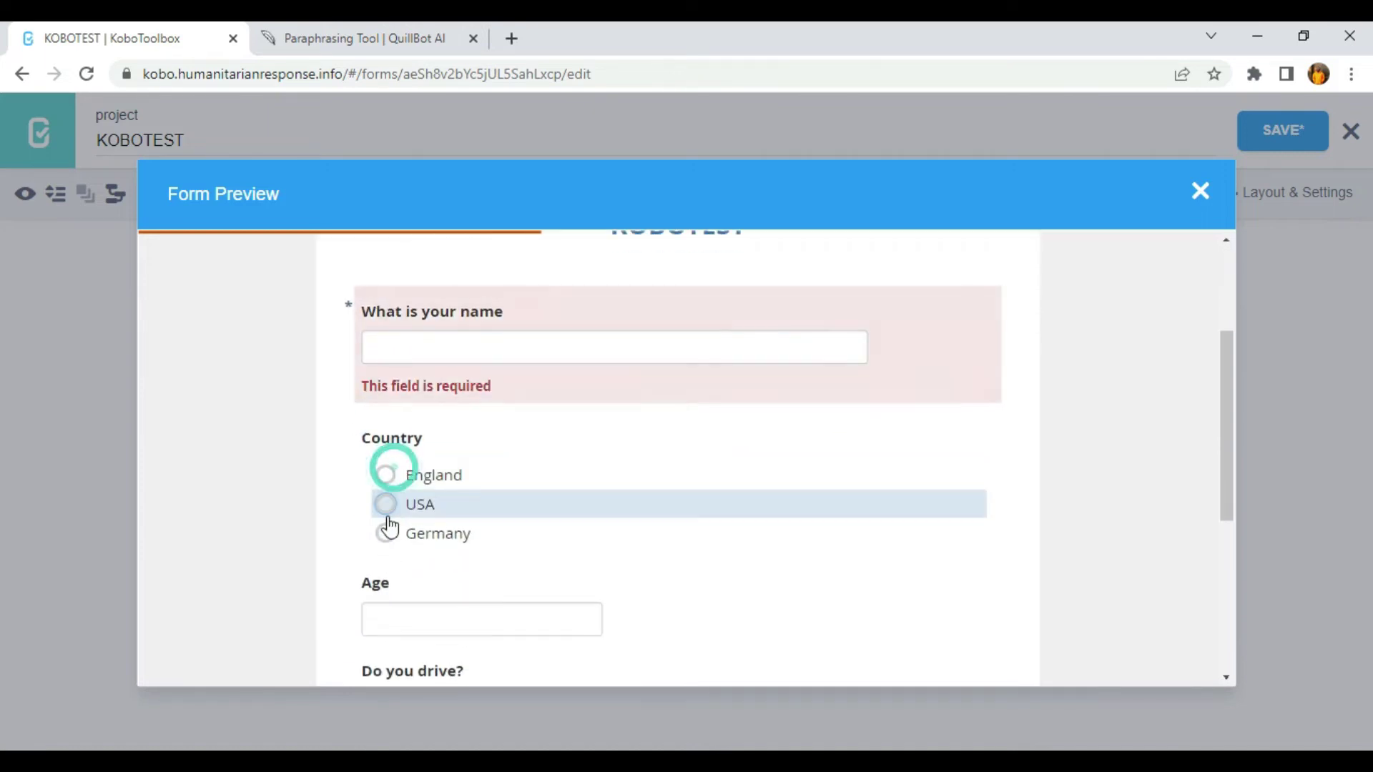
pyautogui.click(386, 506)
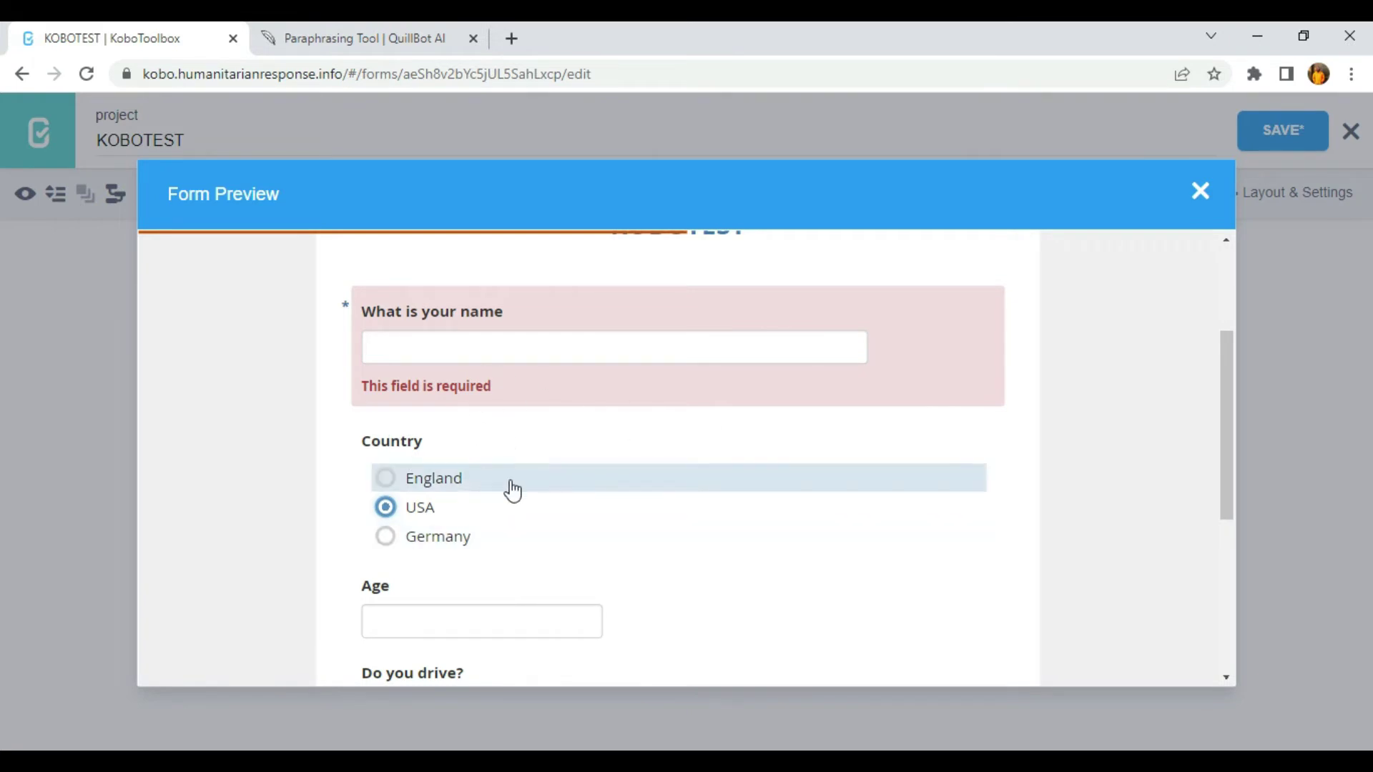
# - Answer the preview's Age question with 12 and "Do you drive?" with Yes
pyautogui.scroll(-3, 500, 479)
pyautogui.click(438, 421)
pyautogui.write('12')
pyautogui.click(411, 510)
pyautogui.scroll(-2, 446, 507)
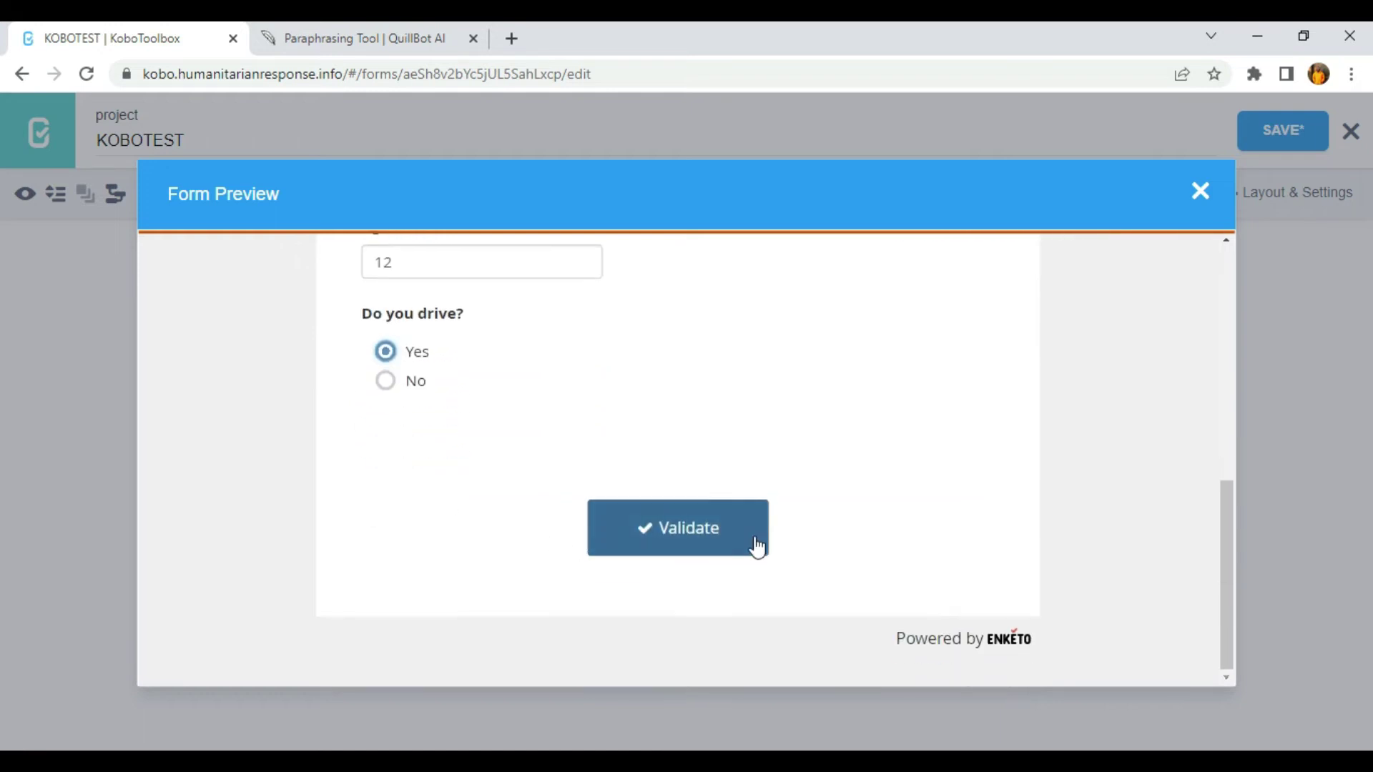
# - Validate the form with the name left blank, dismiss the alert and review the marked fields
pyautogui.click(754, 543)
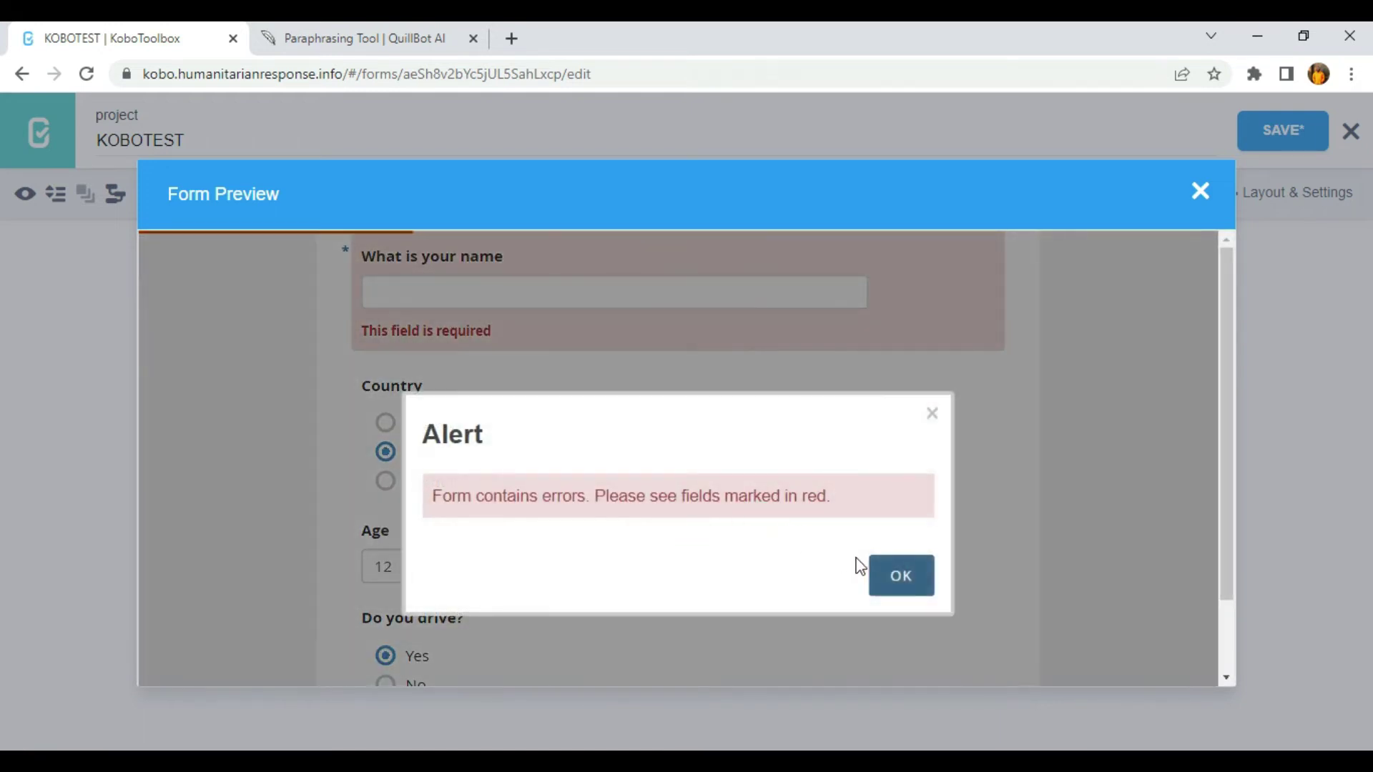
pyautogui.click(895, 574)
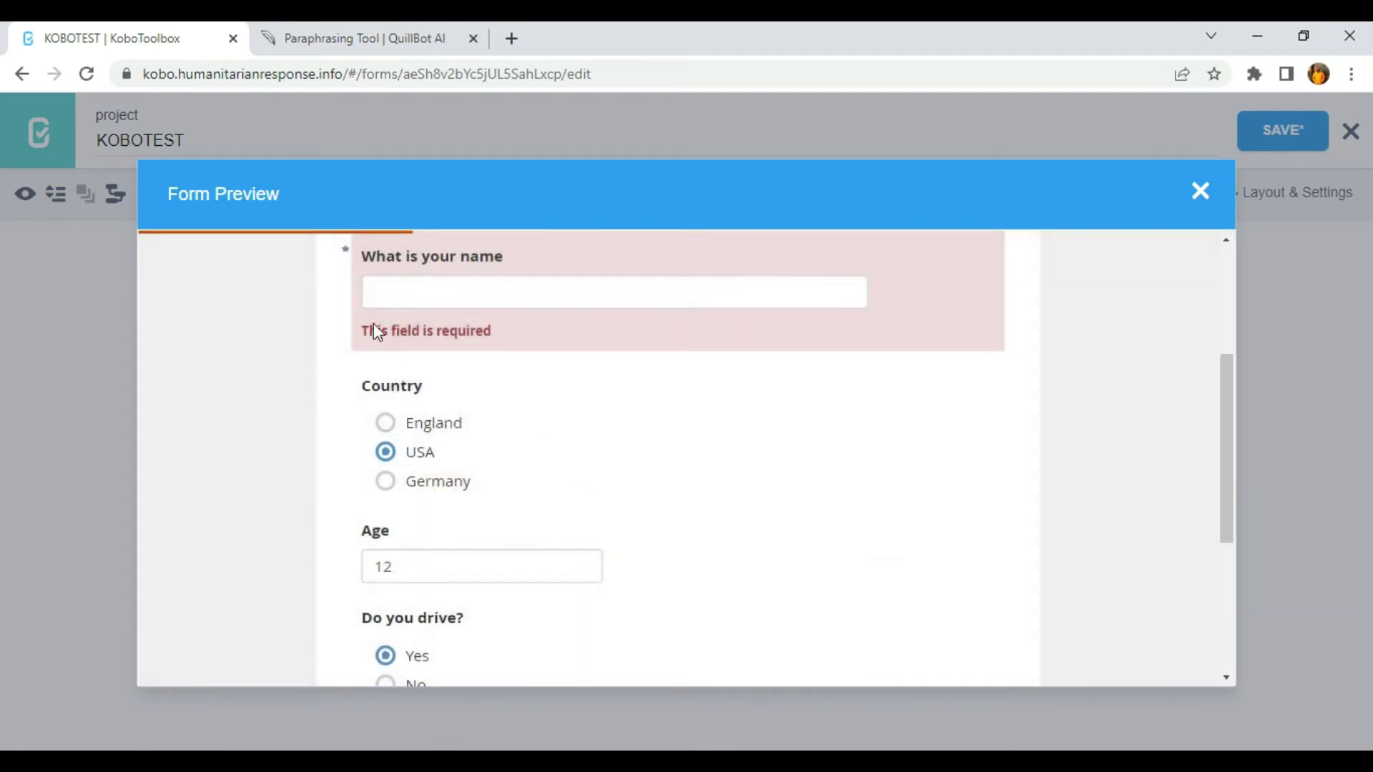
pyautogui.scroll(3, 713, 399)
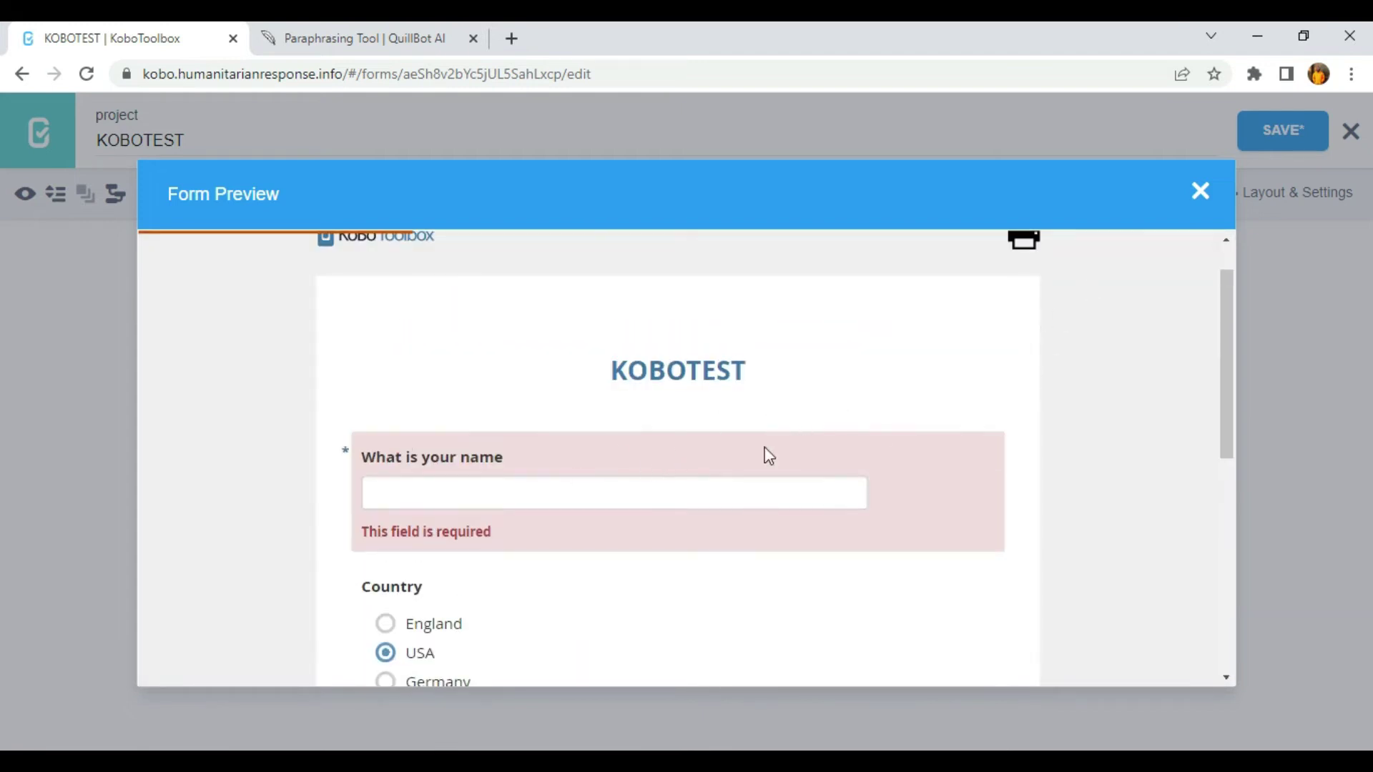
pyautogui.scroll(-3, 449, 543)
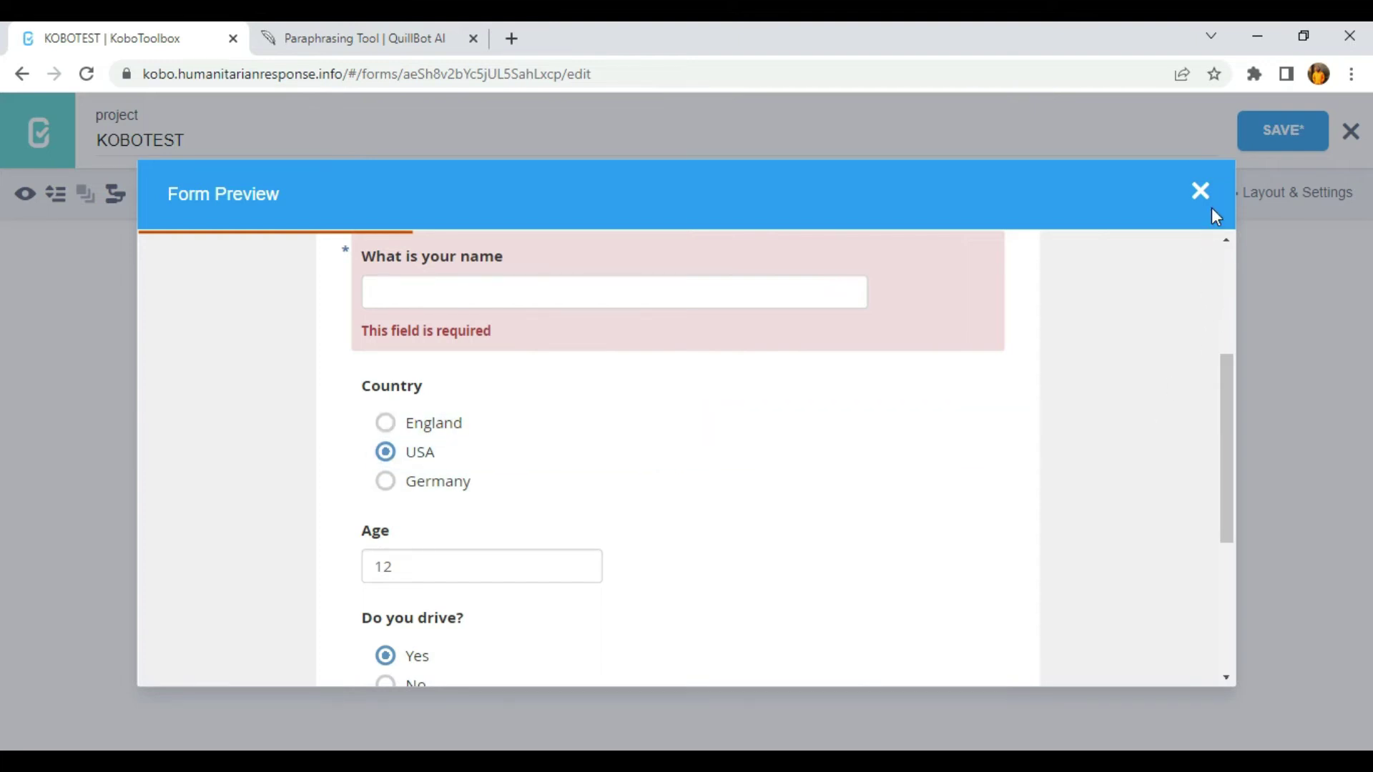
# - Close the form preview and check the mandatory response setting of the "What is your name" question
pyautogui.click(1201, 192)
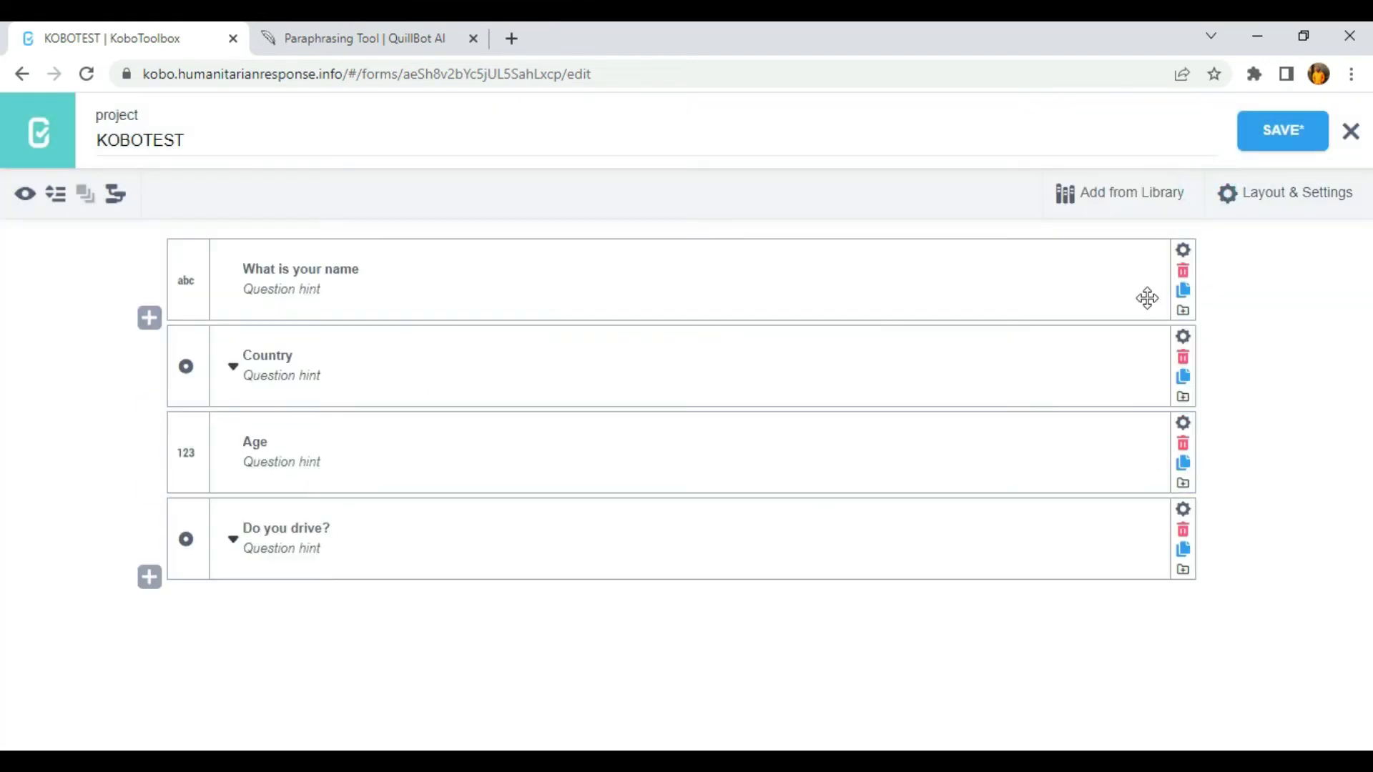
pyautogui.click(1183, 250)
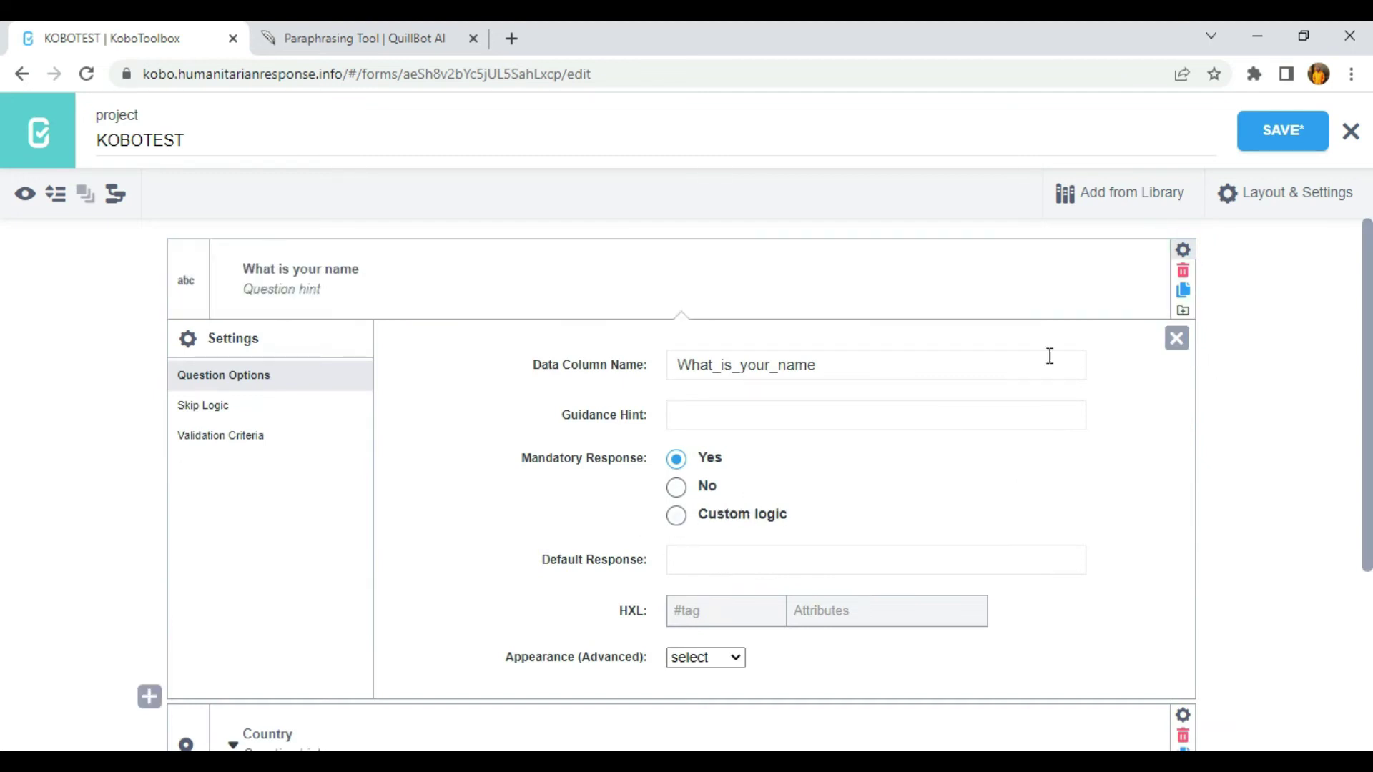
pyautogui.click(1176, 338)
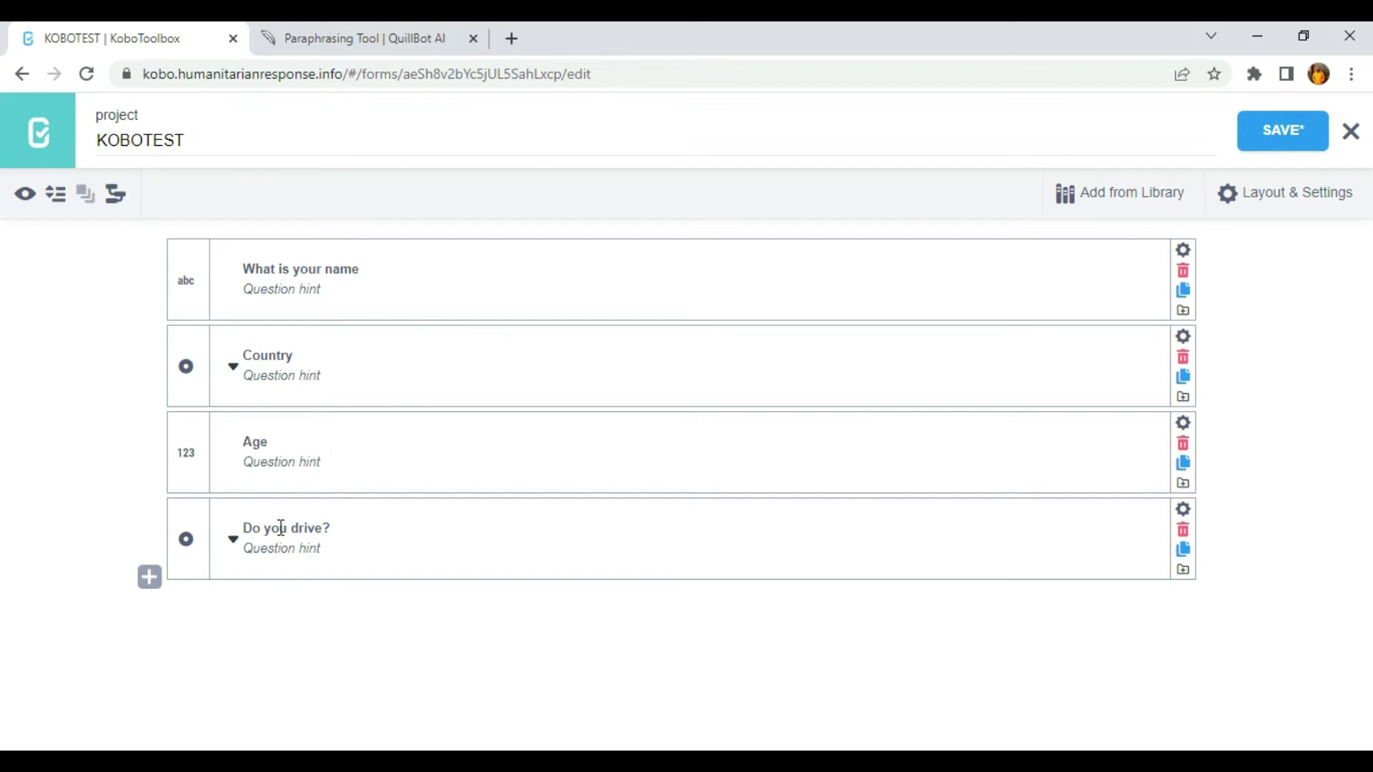
# - Set the mandatory response of the "Do you drive?" question to Custom logic
pyautogui.click(344, 527)
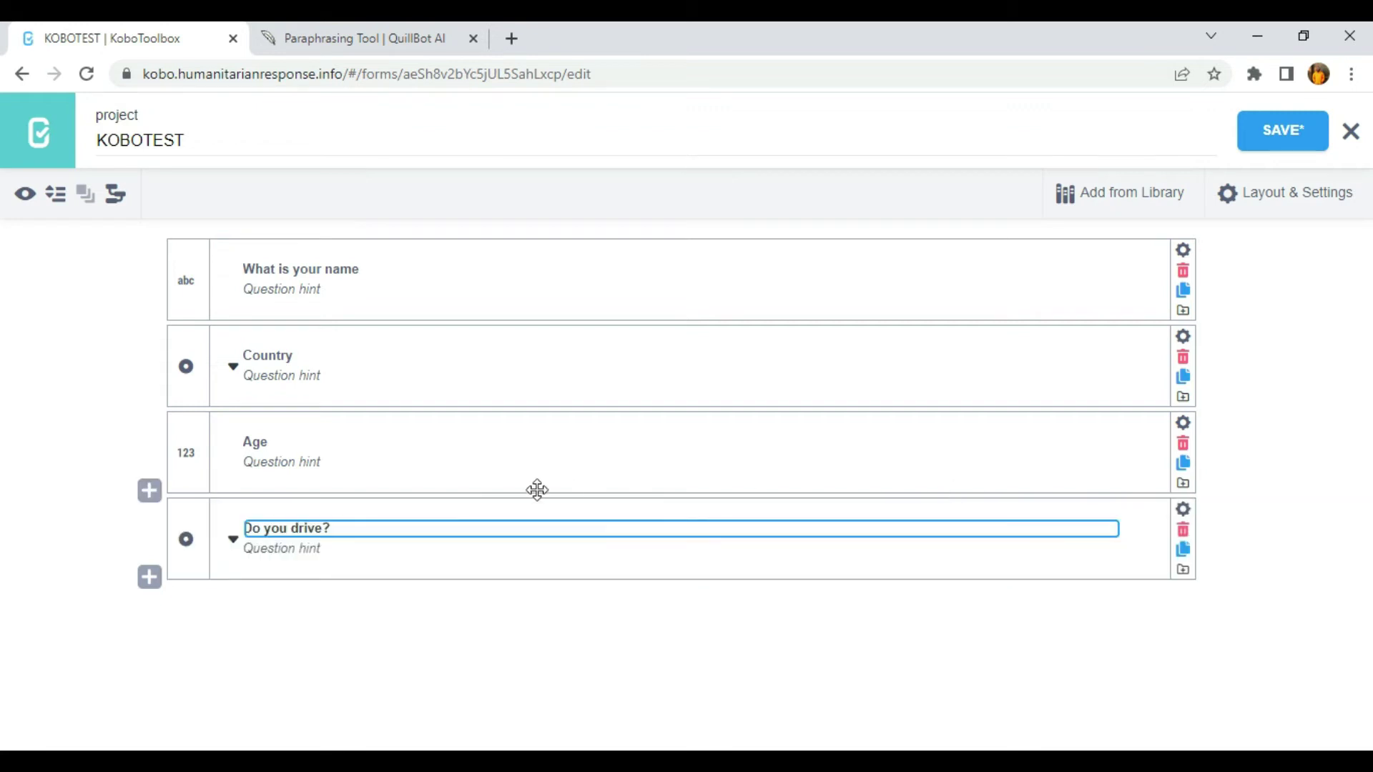
pyautogui.click(1184, 510)
pyautogui.scroll(-3, 944, 471)
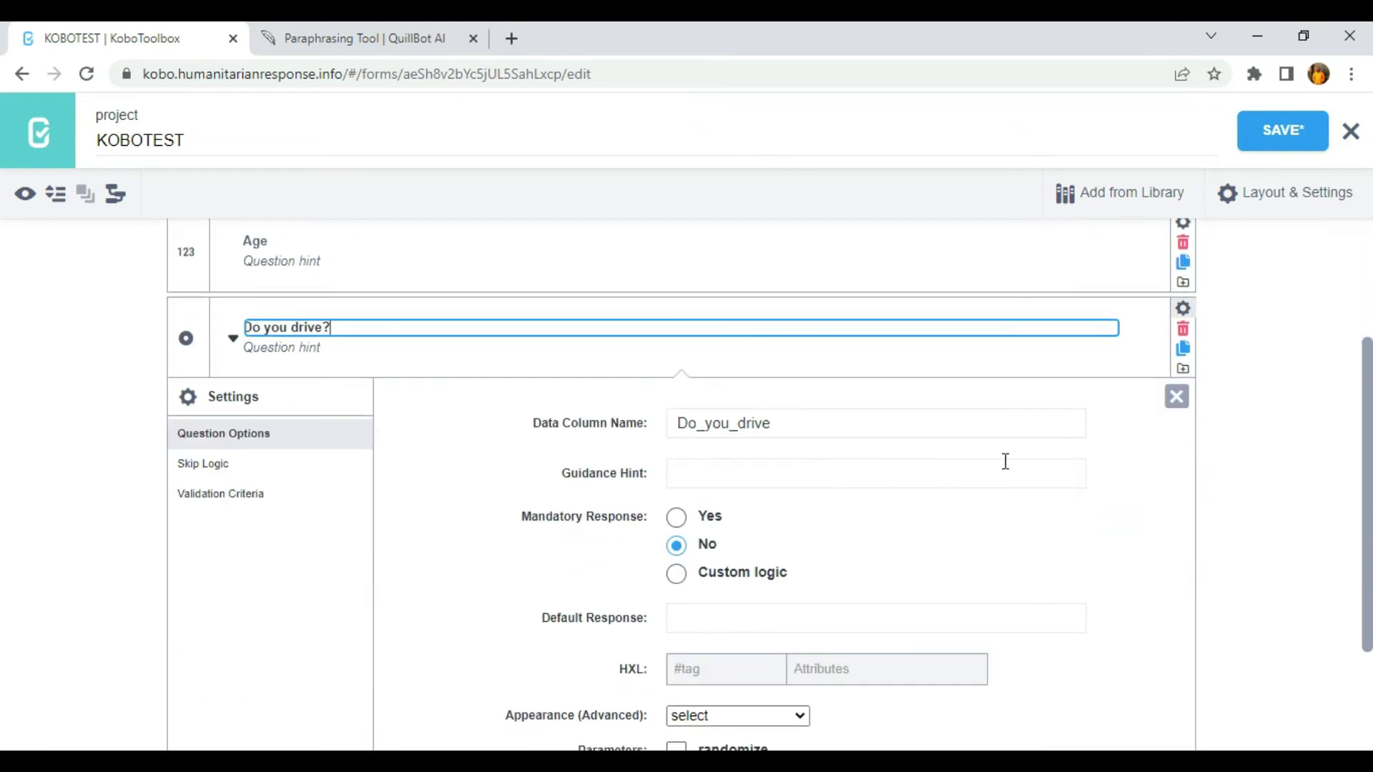
pyautogui.scroll(-2, 1005, 461)
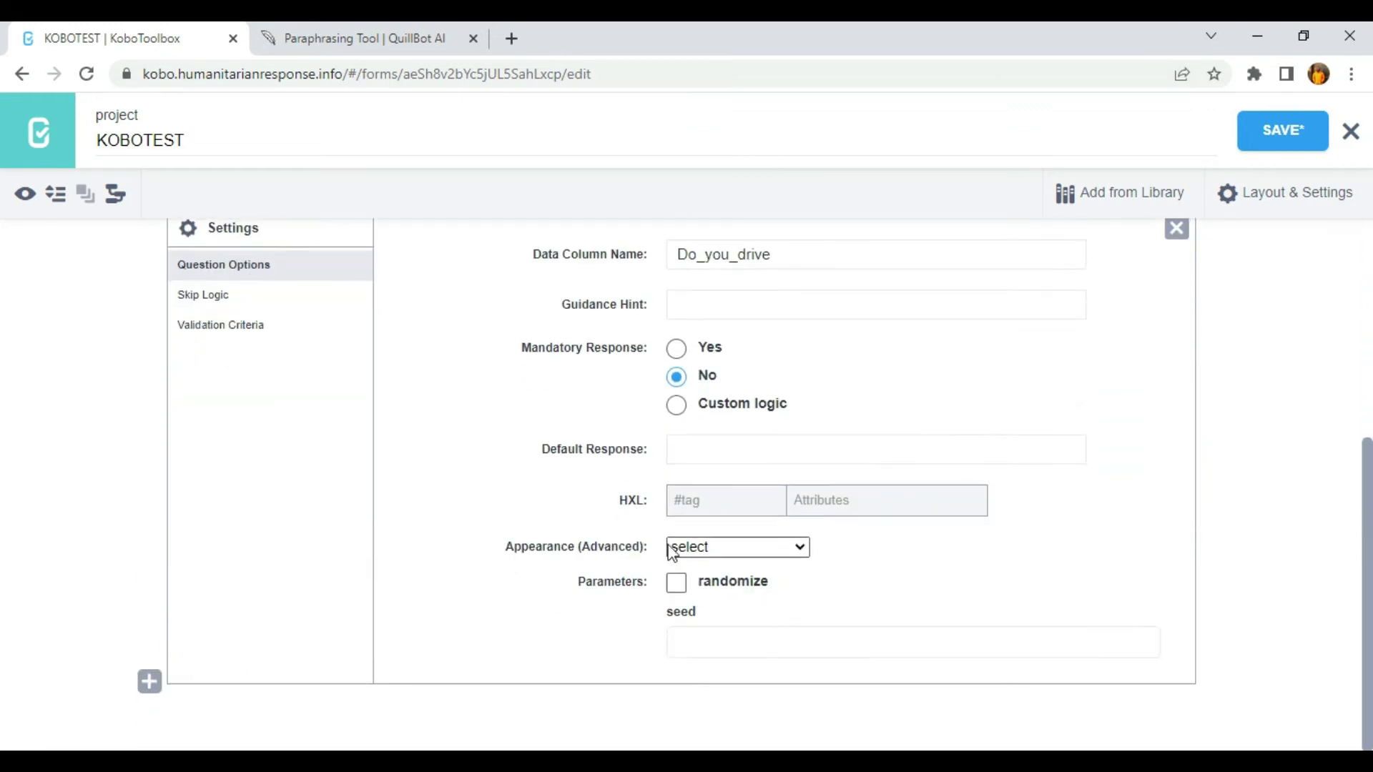
pyautogui.click(676, 406)
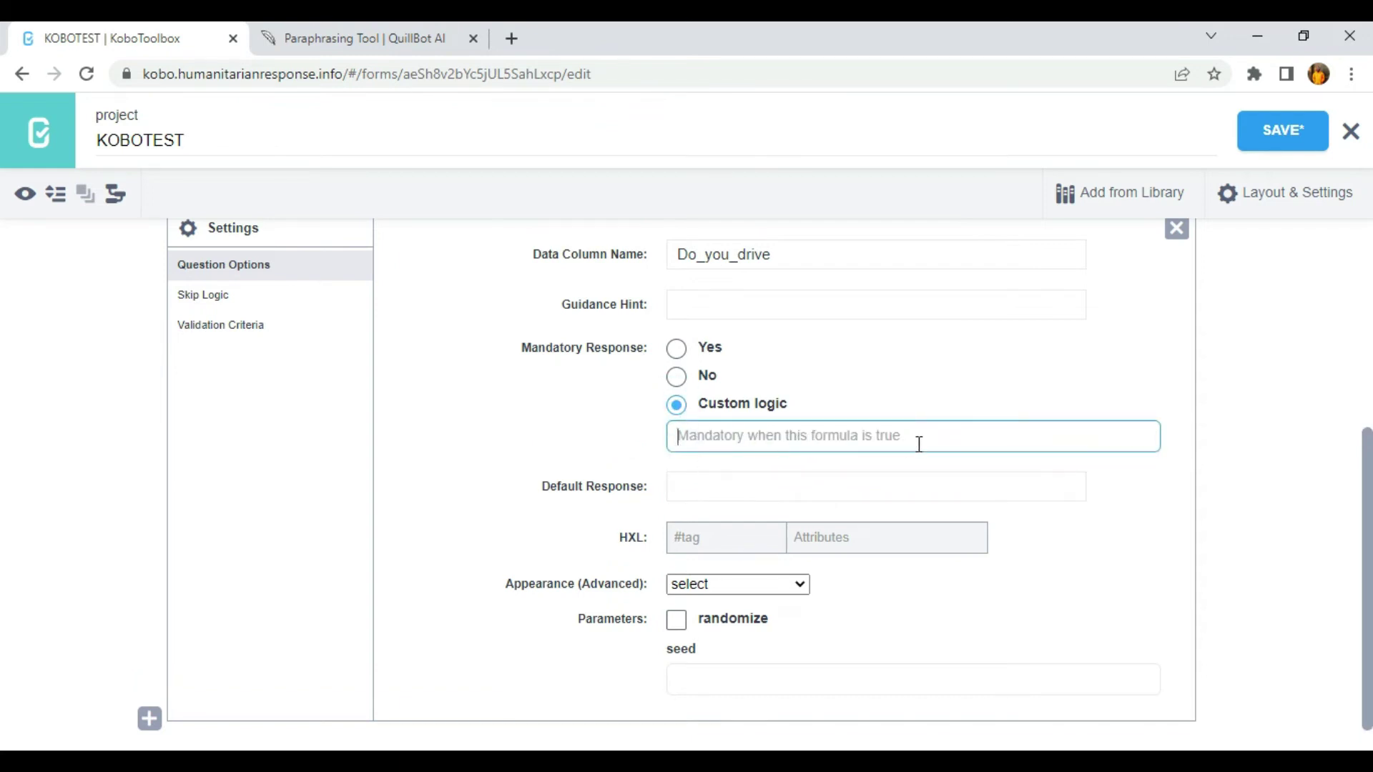
# - Look up the data column name in the Age question's settings and close them
pyautogui.scroll(4, 919, 444)
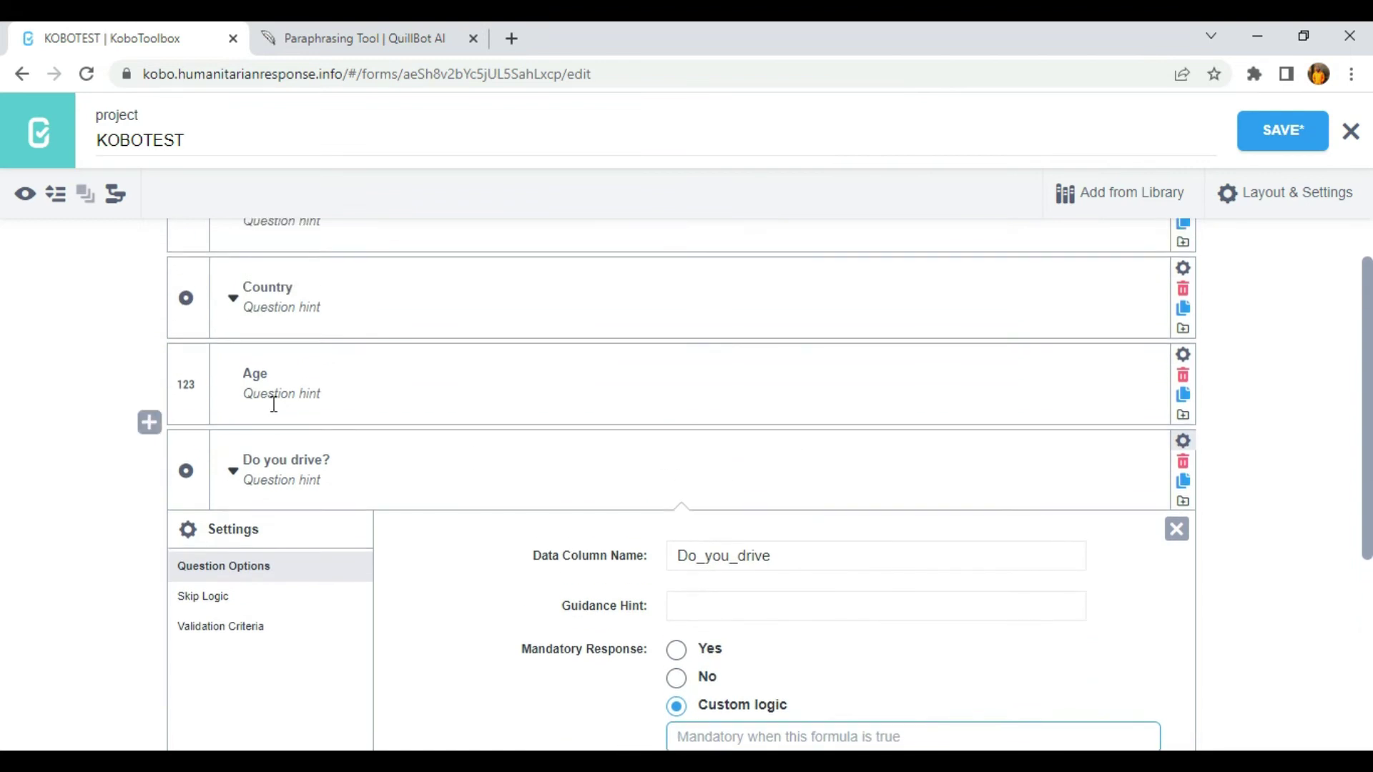
pyautogui.click(1183, 355)
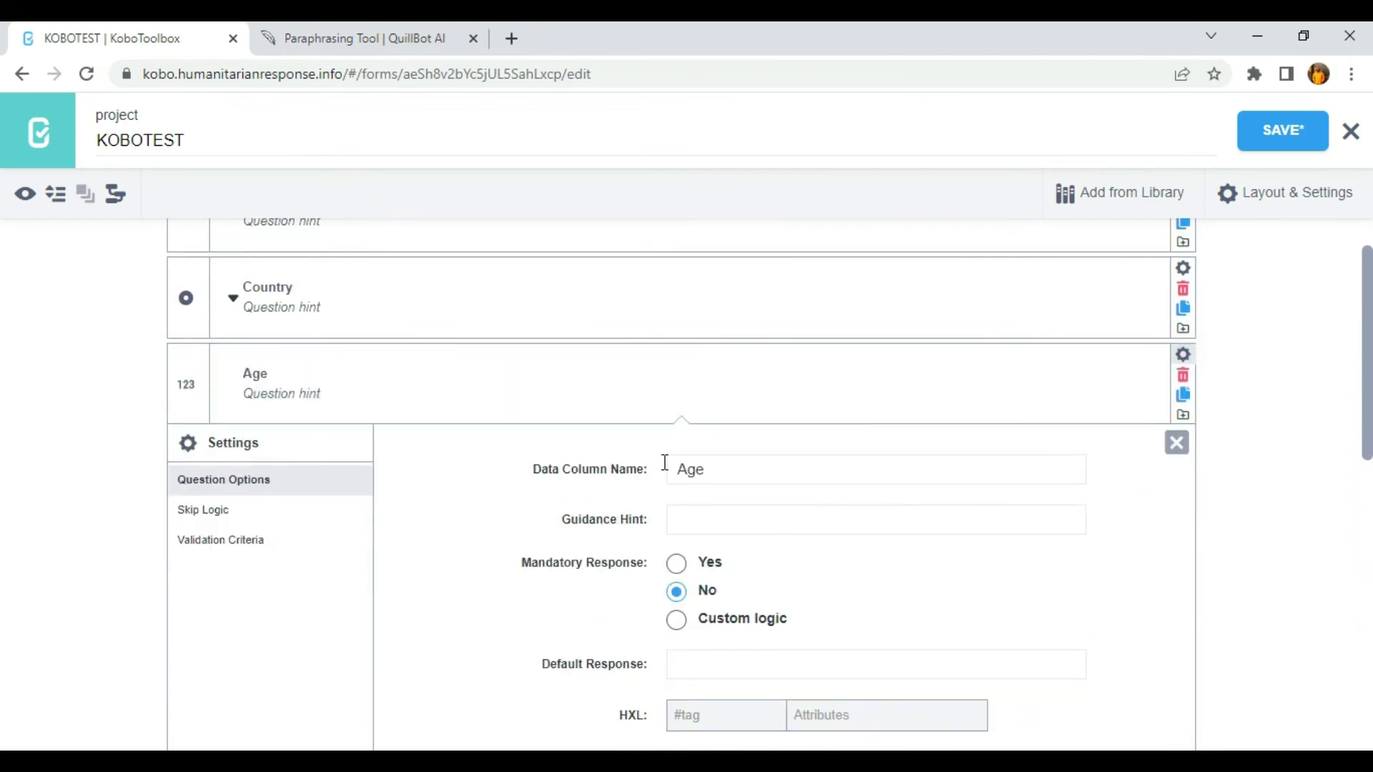
pyautogui.click(719, 471)
pyautogui.moveTo(708, 470); pyautogui.dragTo(680, 470)
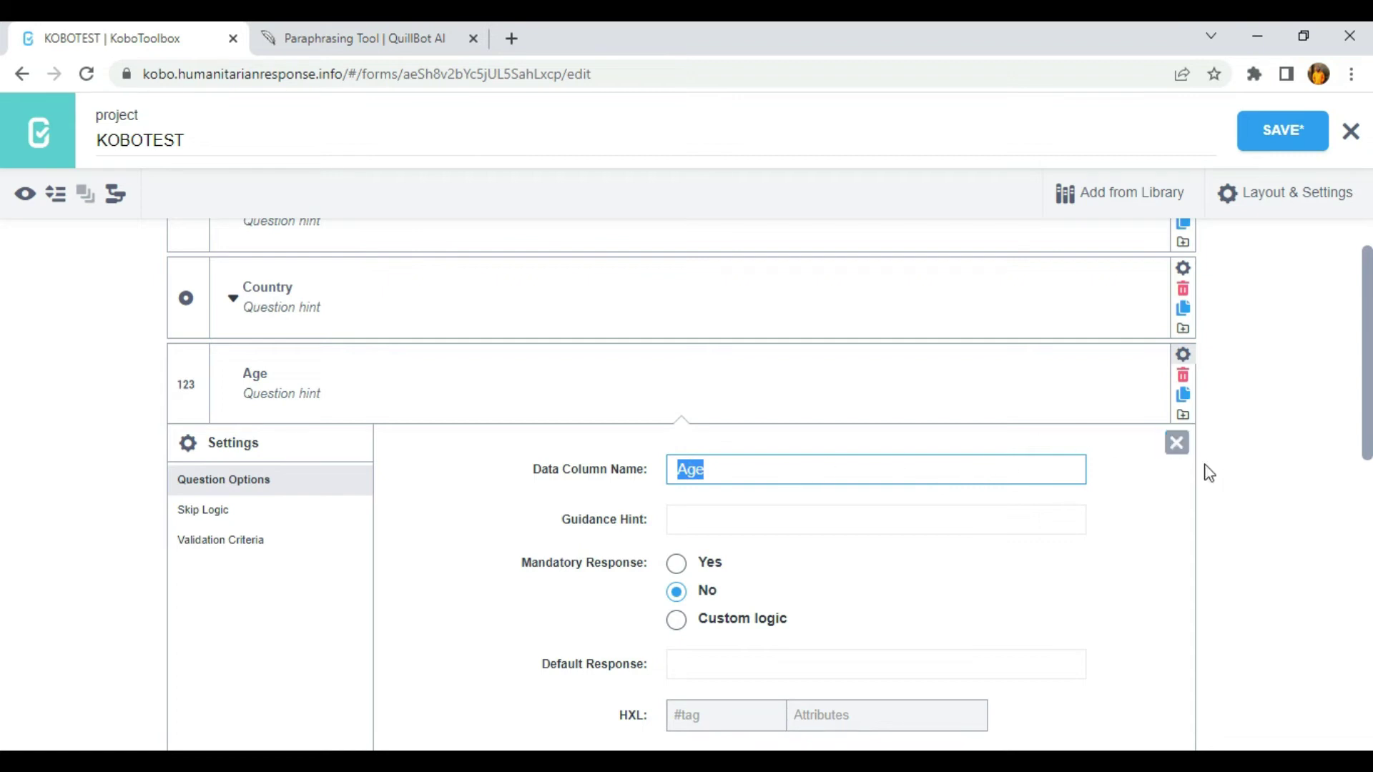
pyautogui.scroll(-3, 754, 432)
pyautogui.scroll(1, 755, 429)
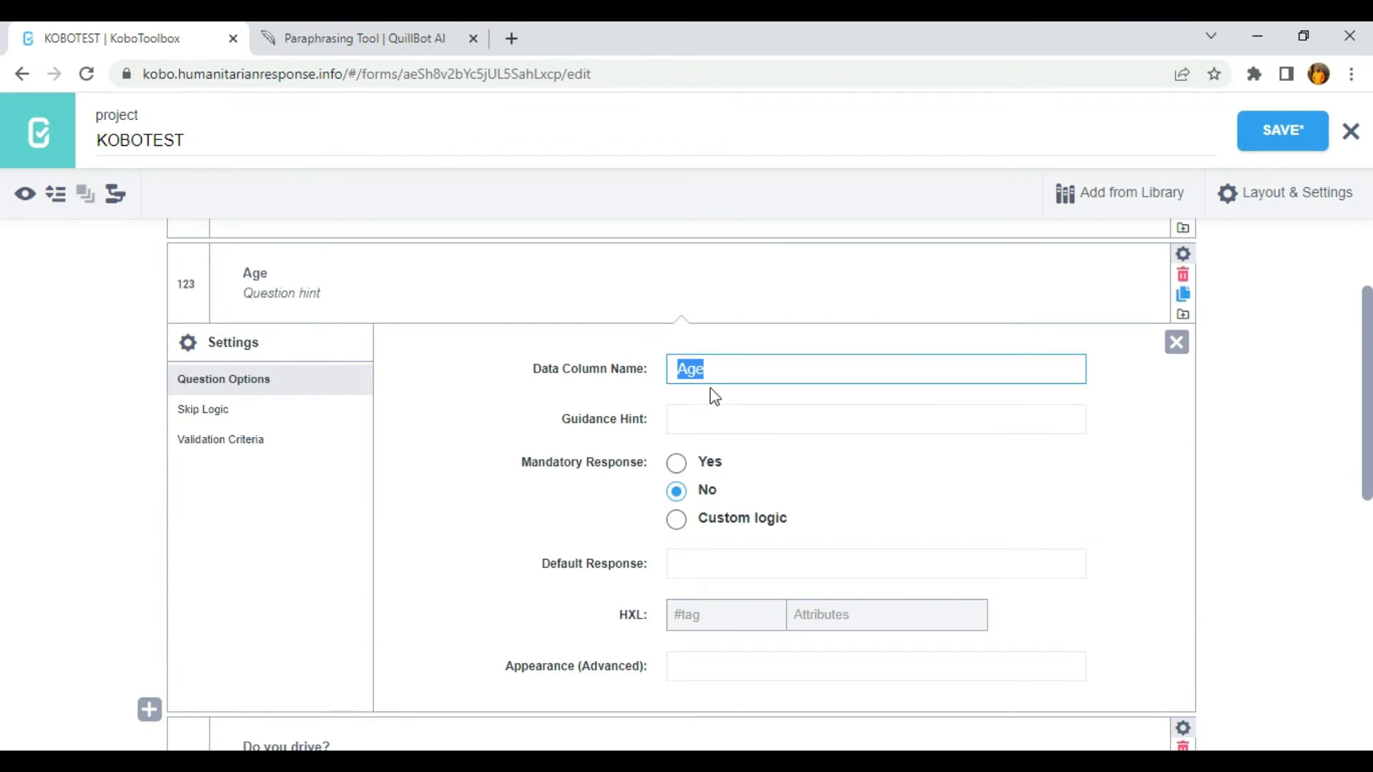
pyautogui.click(1176, 342)
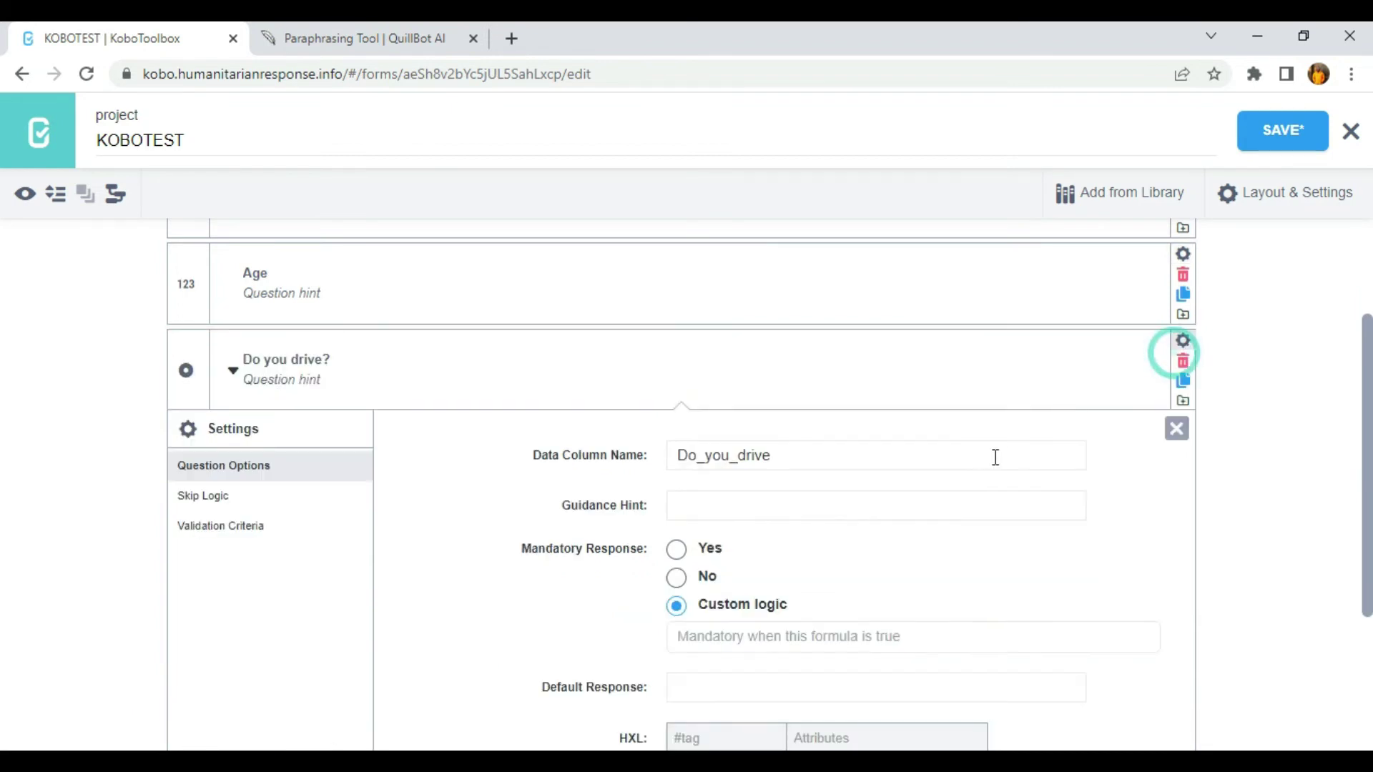
# - Enter ${Age}>18 as the custom mandatory response formula of the "Do you drive?" question
pyautogui.scroll(-3, 822, 474)
pyautogui.scroll(3, 735, 496)
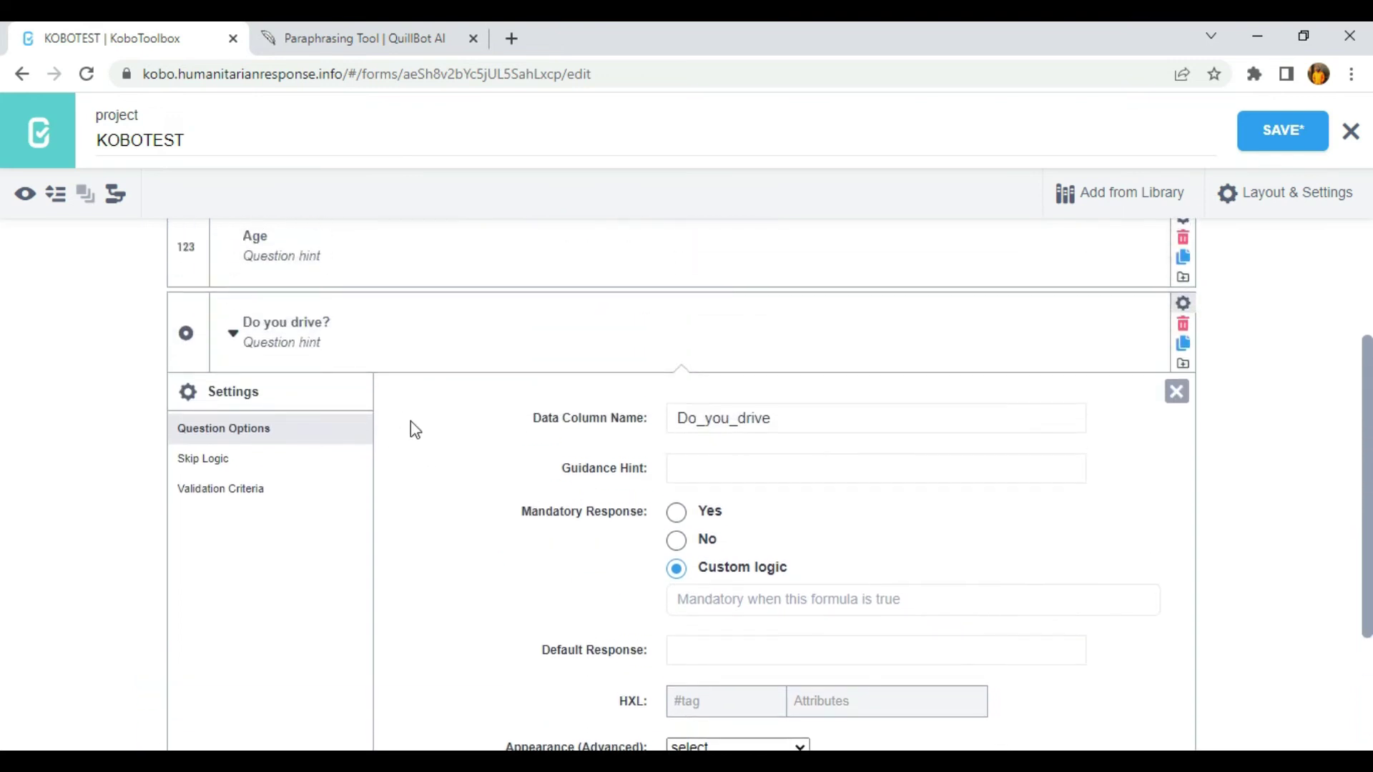
pyautogui.scroll(-3, 659, 561)
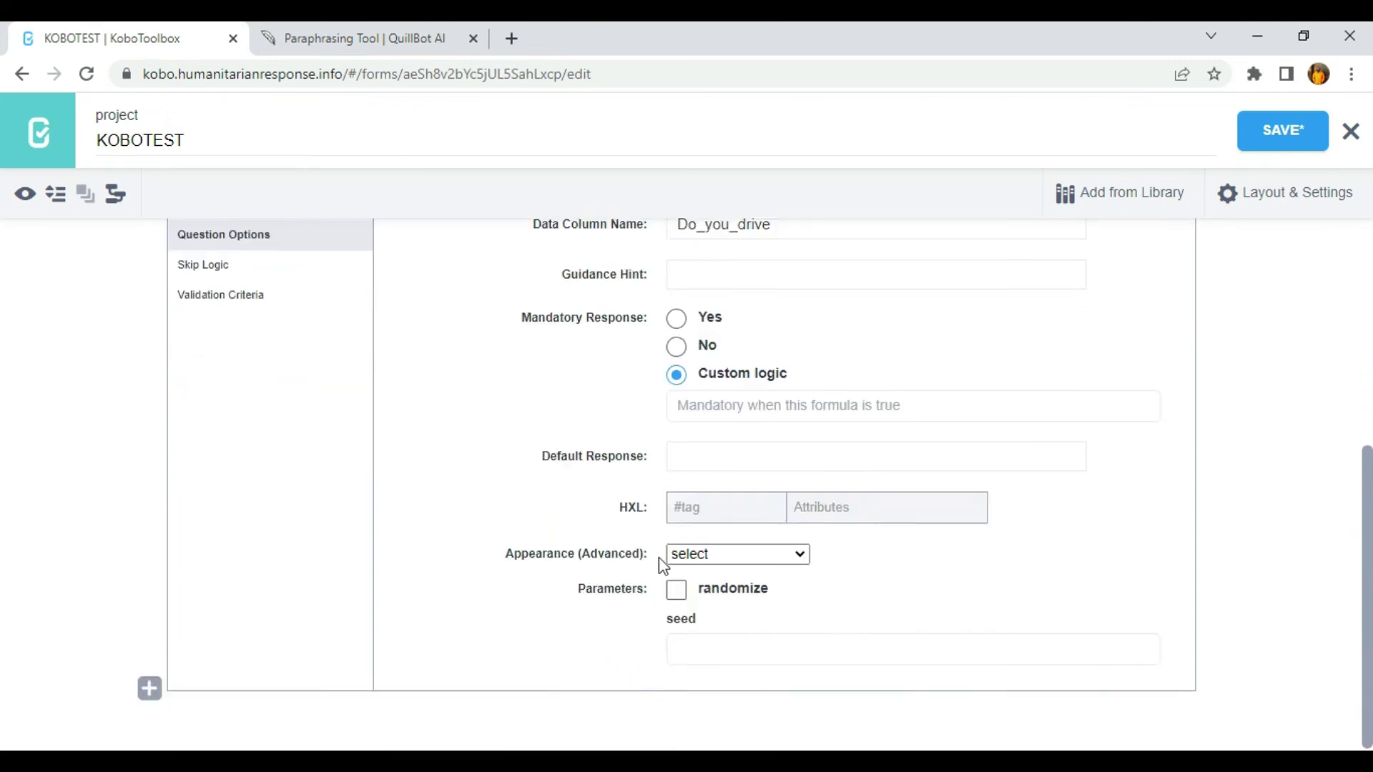
pyautogui.click(742, 404)
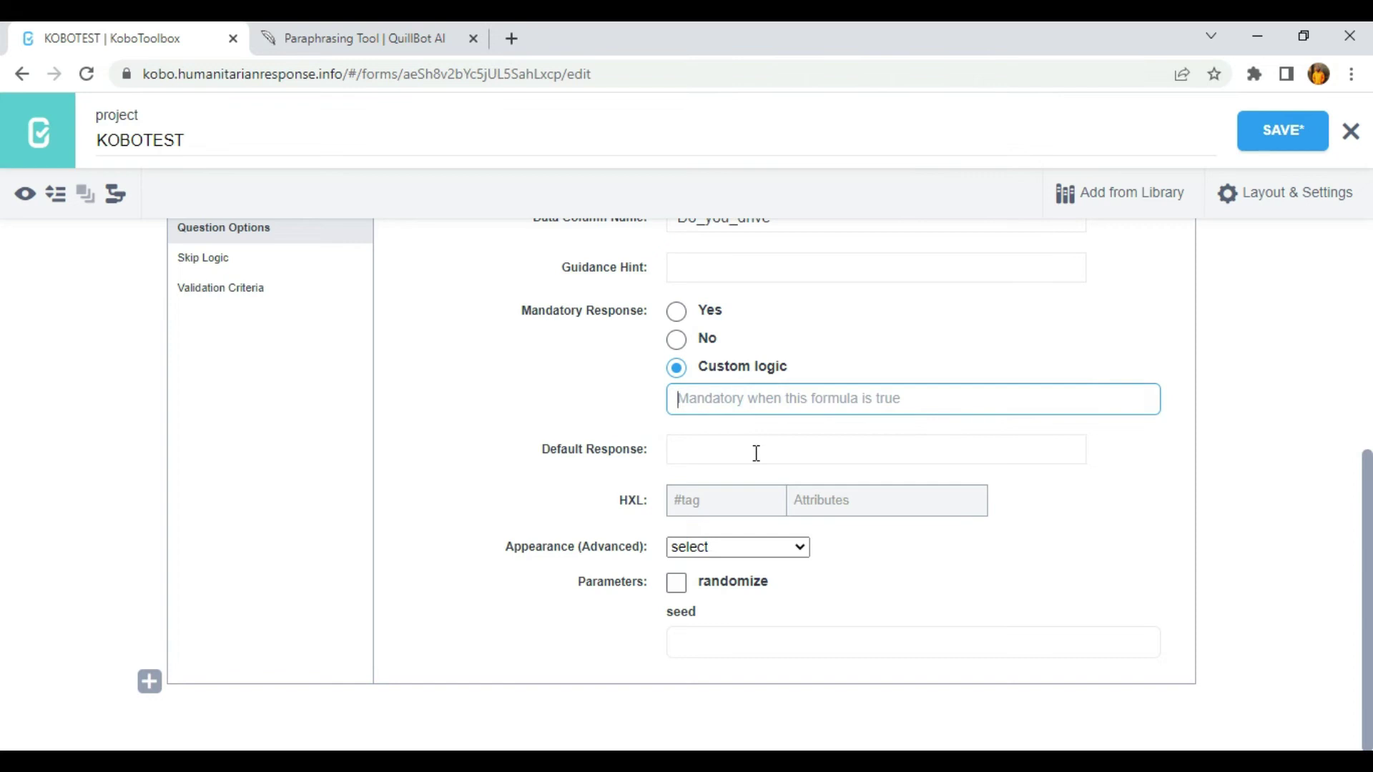
pyautogui.write('${Age}>18')
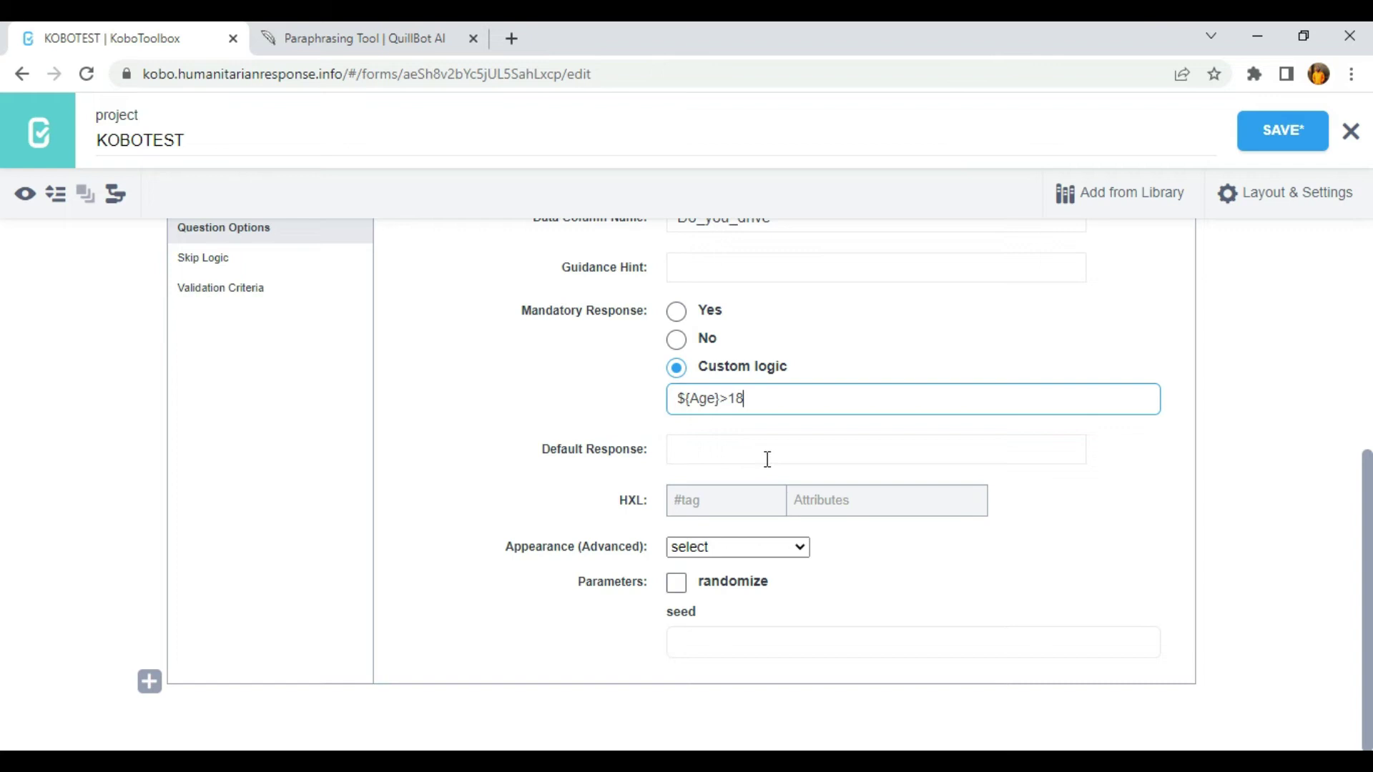
# - Close the settings of the "Do you drive?" question and open the form preview
pyautogui.scroll(3, 705, 424)
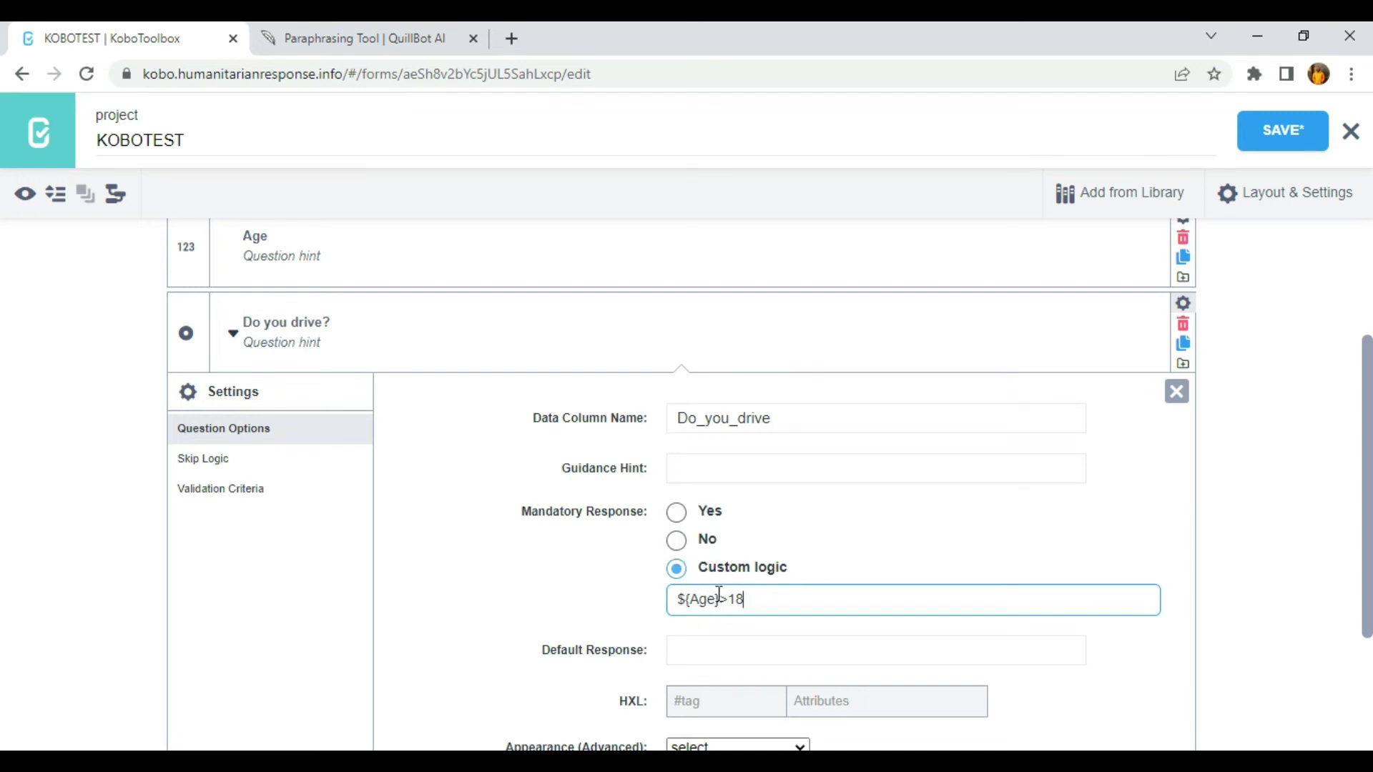
pyautogui.scroll(-1, 737, 604)
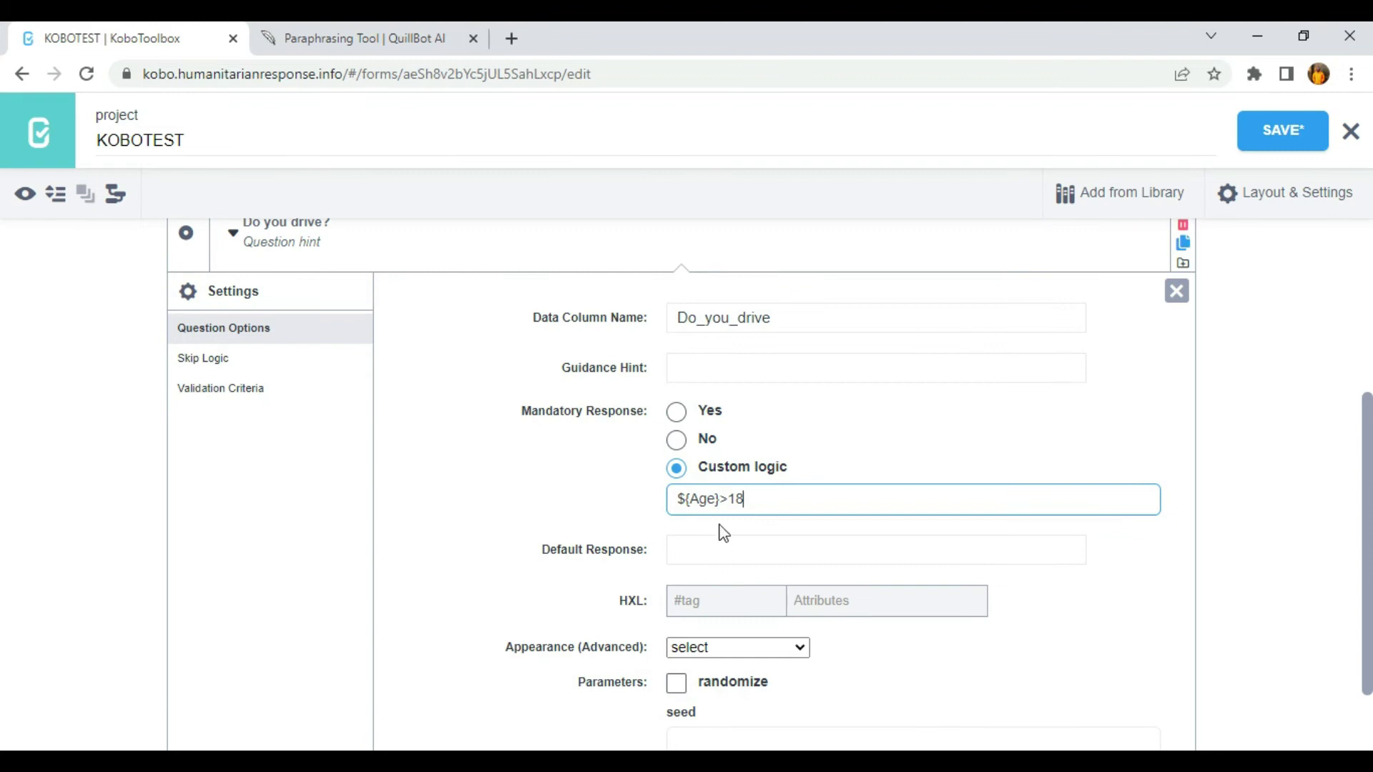
pyautogui.scroll(1, 677, 537)
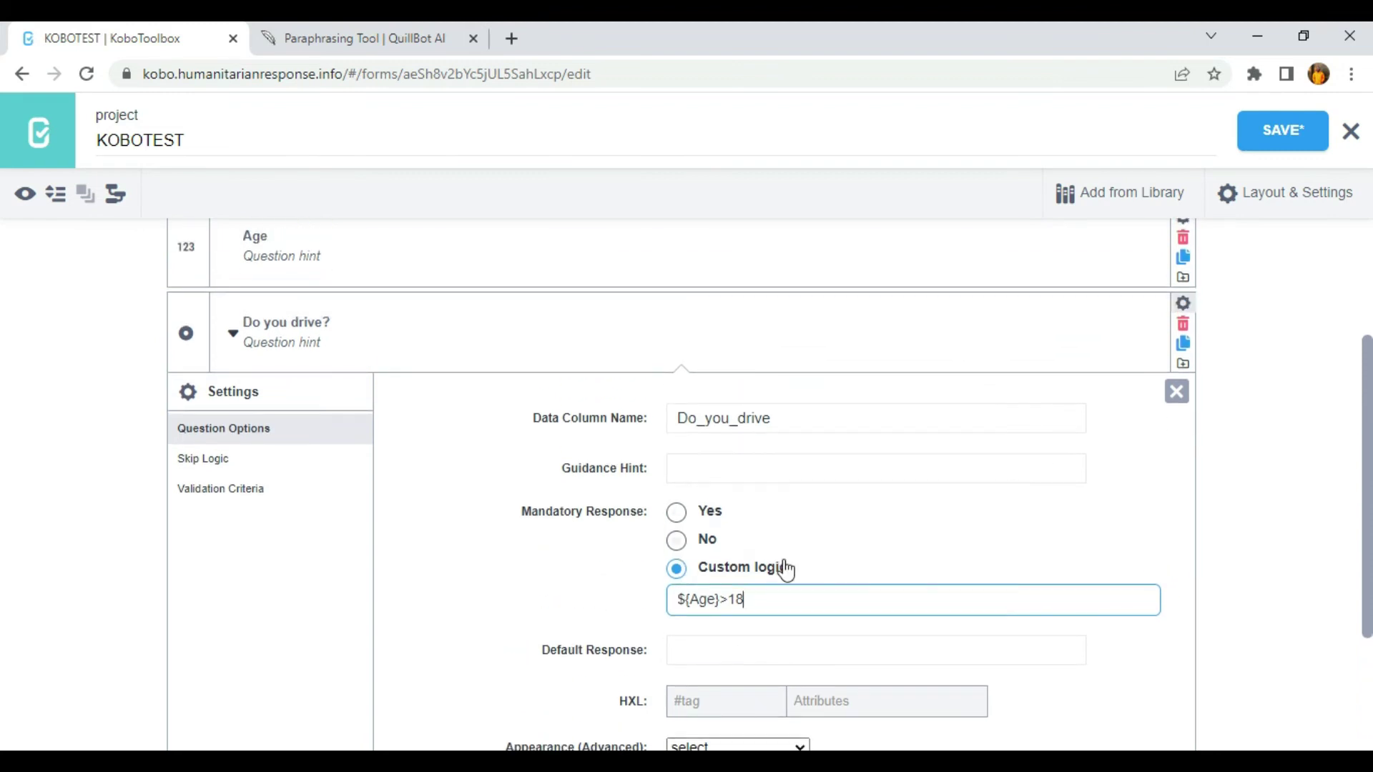
pyautogui.click(1176, 391)
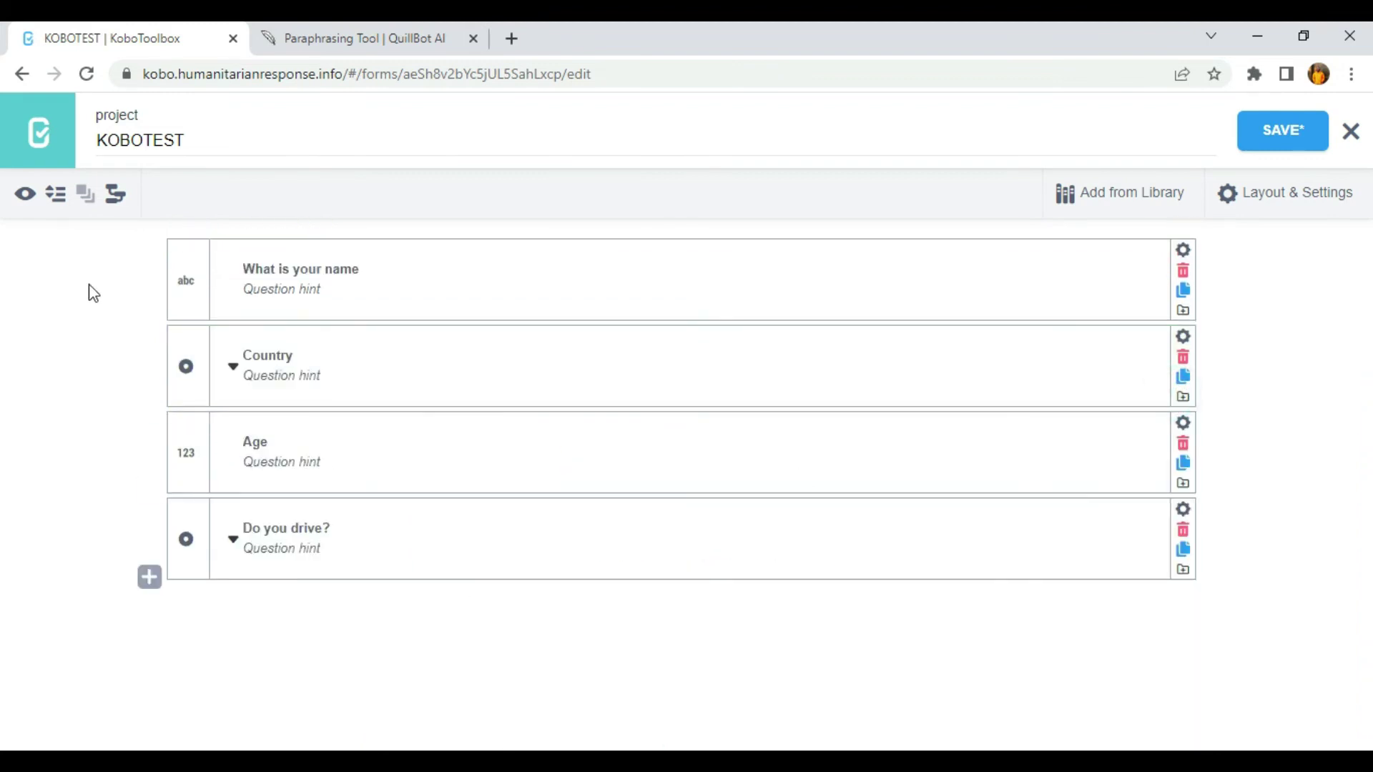
pyautogui.click(26, 195)
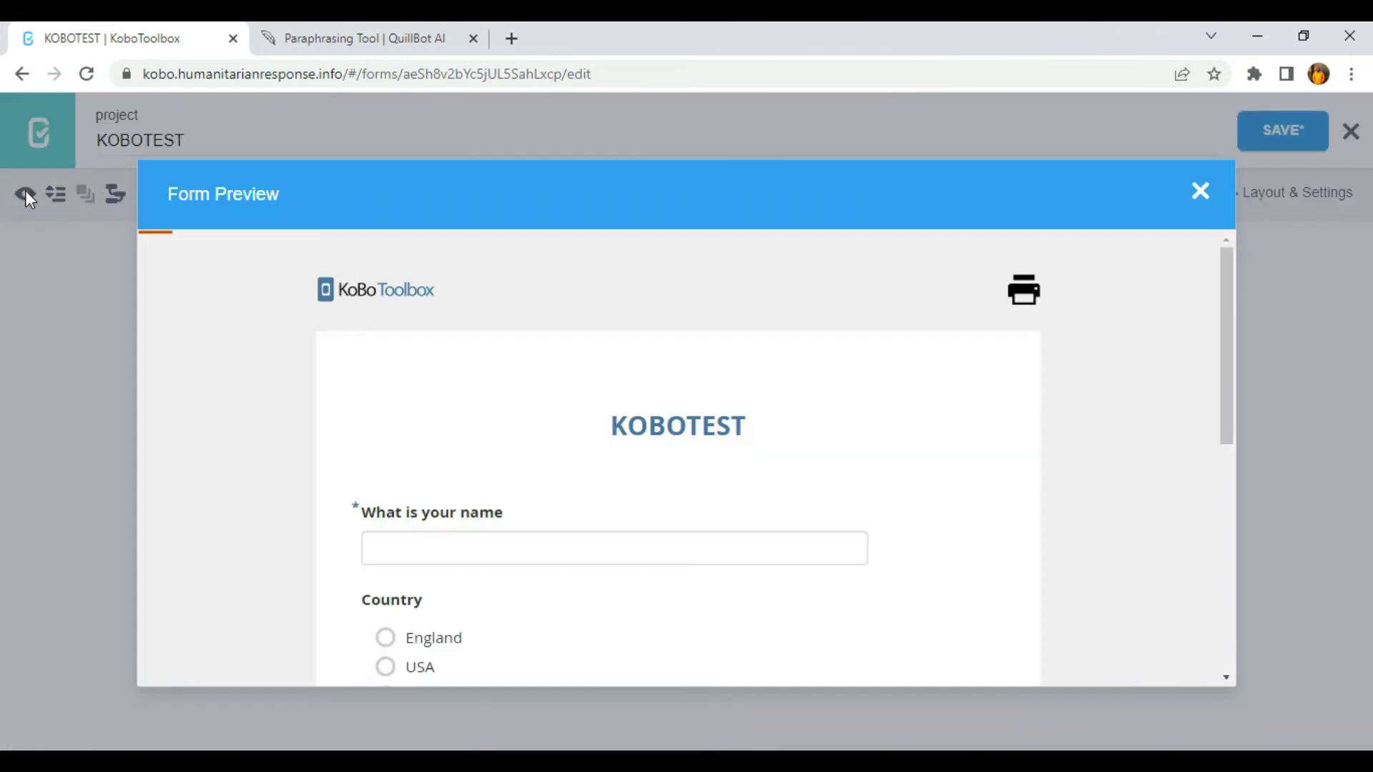
# - Fill in the preview form with Age 21, a first name as the respondent's name, and England as the country
pyautogui.scroll(-4, 420, 358)
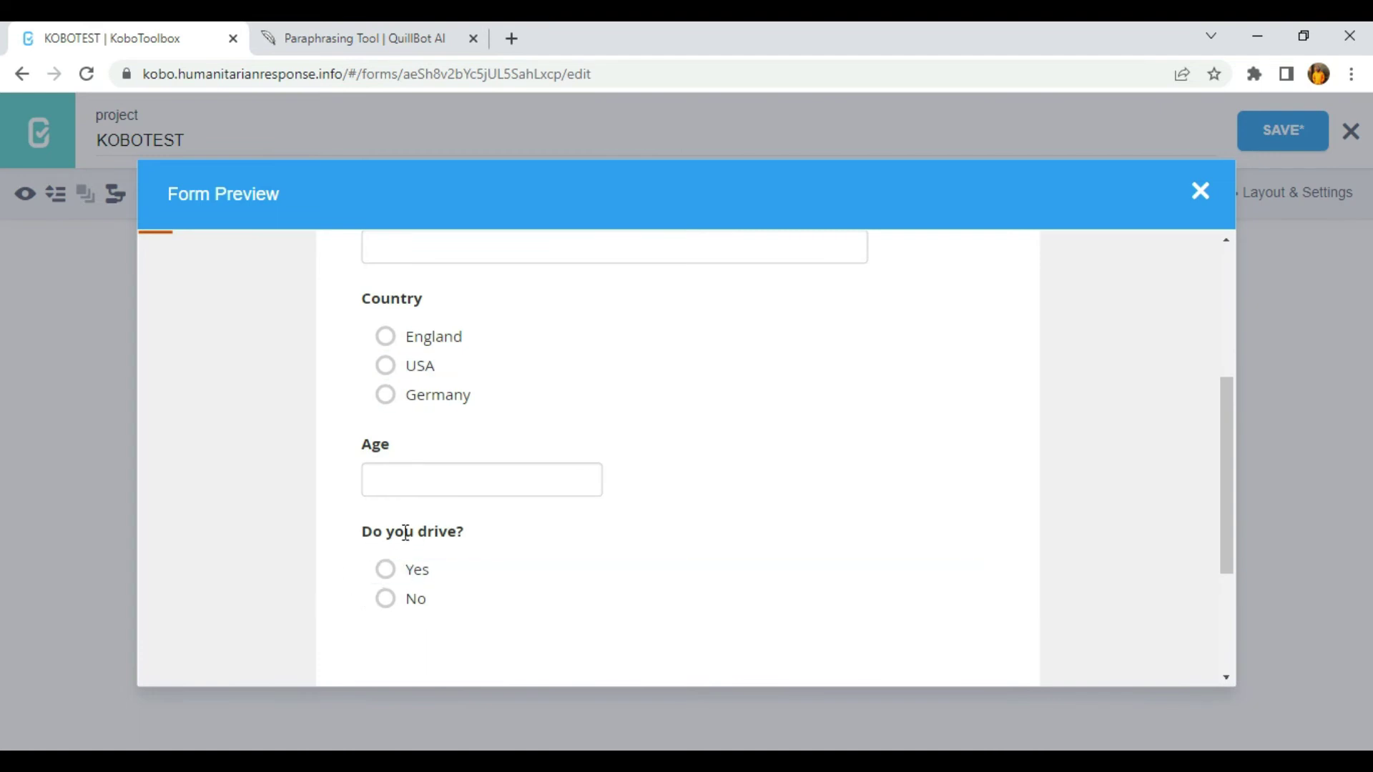
pyautogui.click(418, 481)
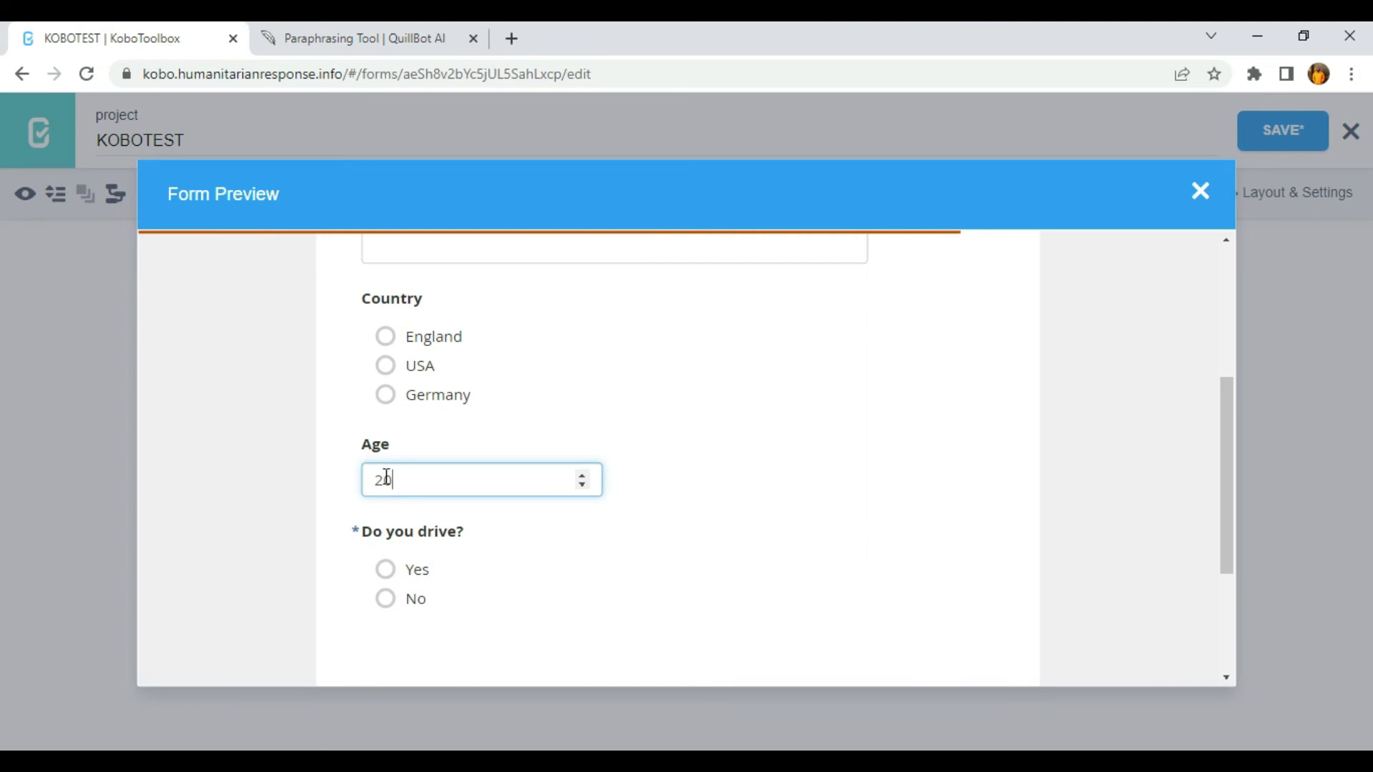
pyautogui.scroll(3, 387, 477)
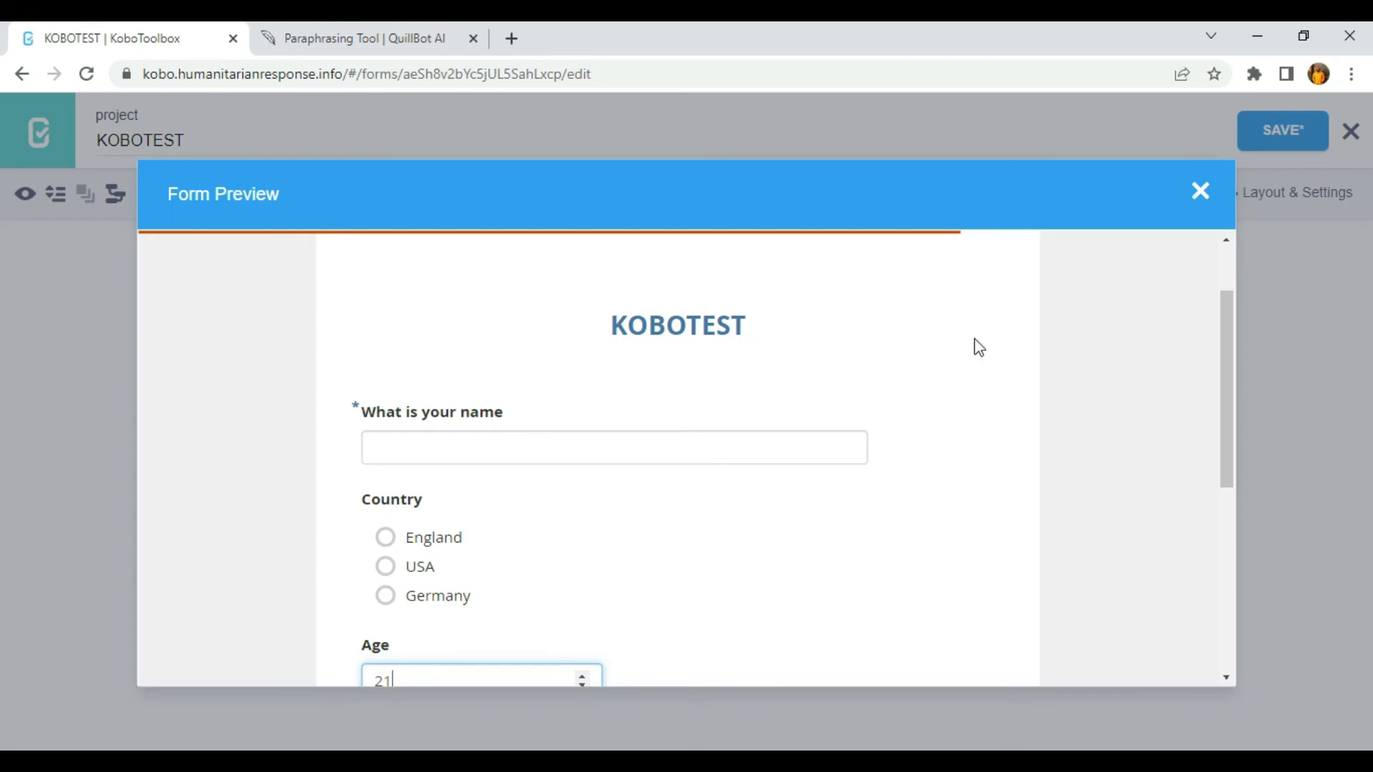
pyautogui.click(389, 449)
pyautogui.write('sau')
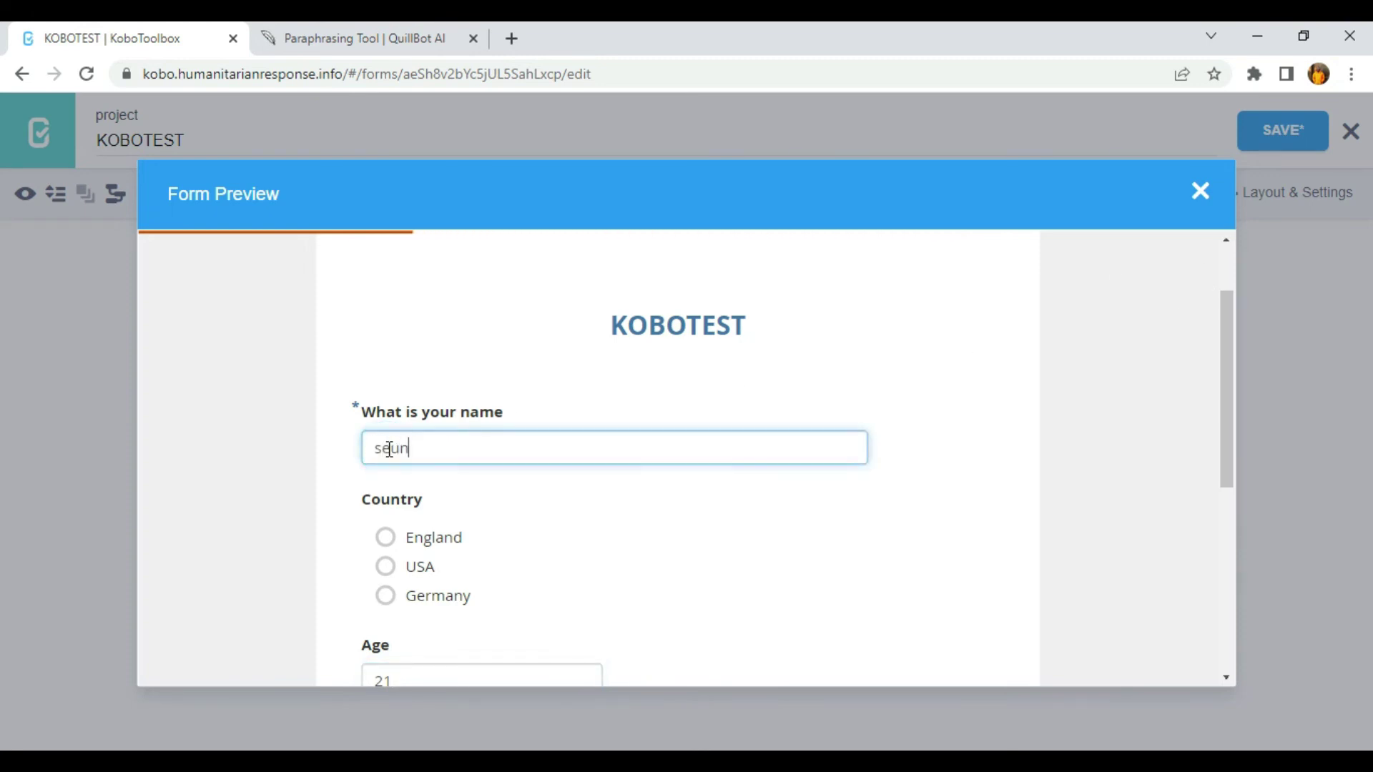
pyautogui.write('n')
pyautogui.scroll(-3, 505, 610)
pyautogui.click(419, 336)
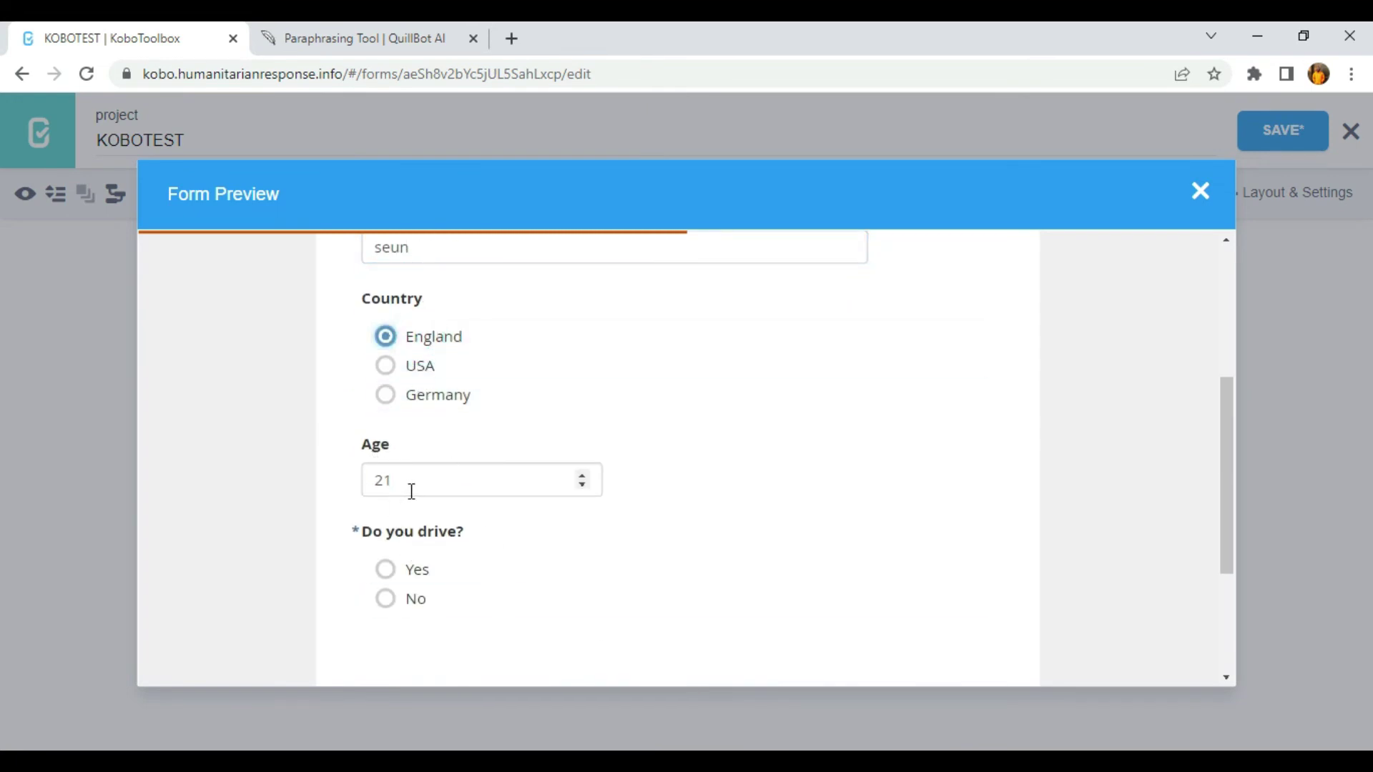
# - Set the Age answer to 17, validate the preview form and dismiss the result
pyautogui.scroll(-2, 409, 498)
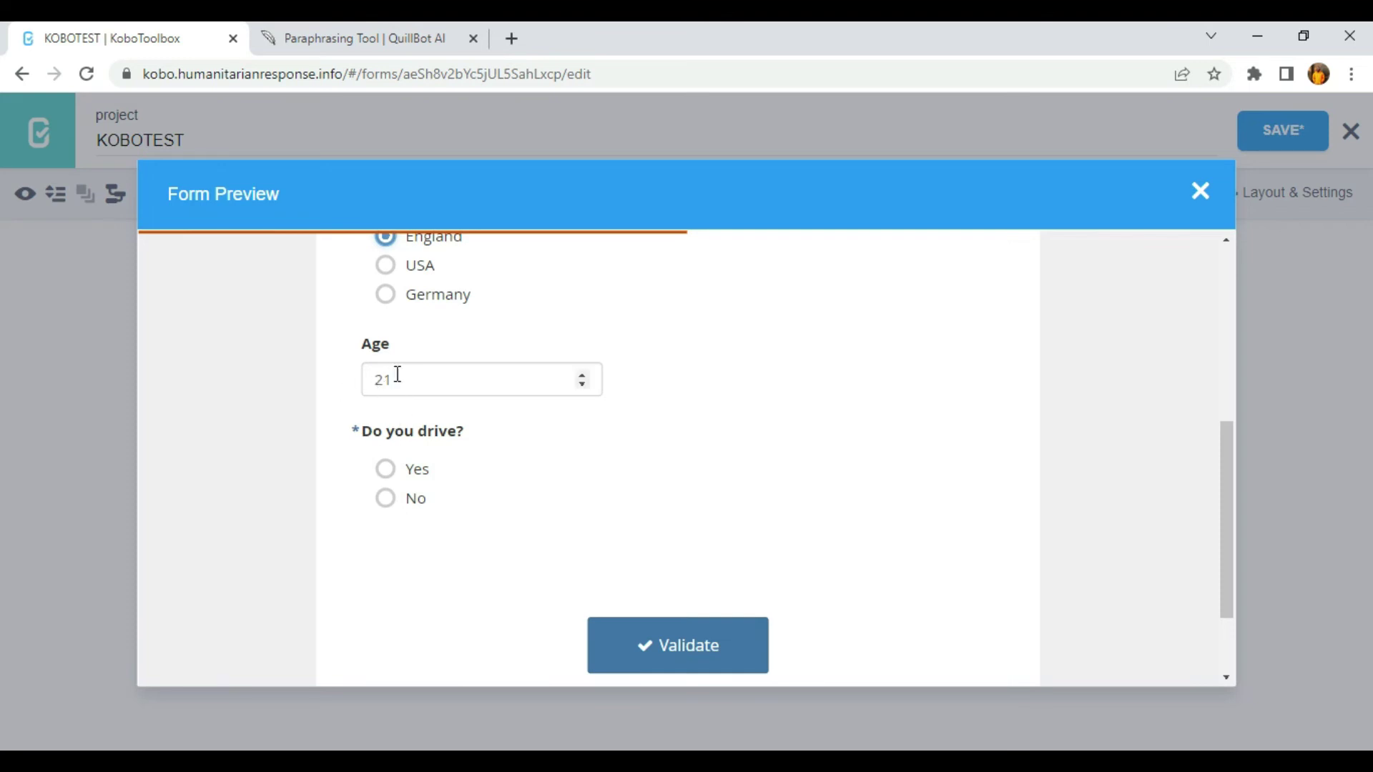
pyautogui.moveTo(395, 379); pyautogui.dragTo(319, 374)
pyautogui.write('1')
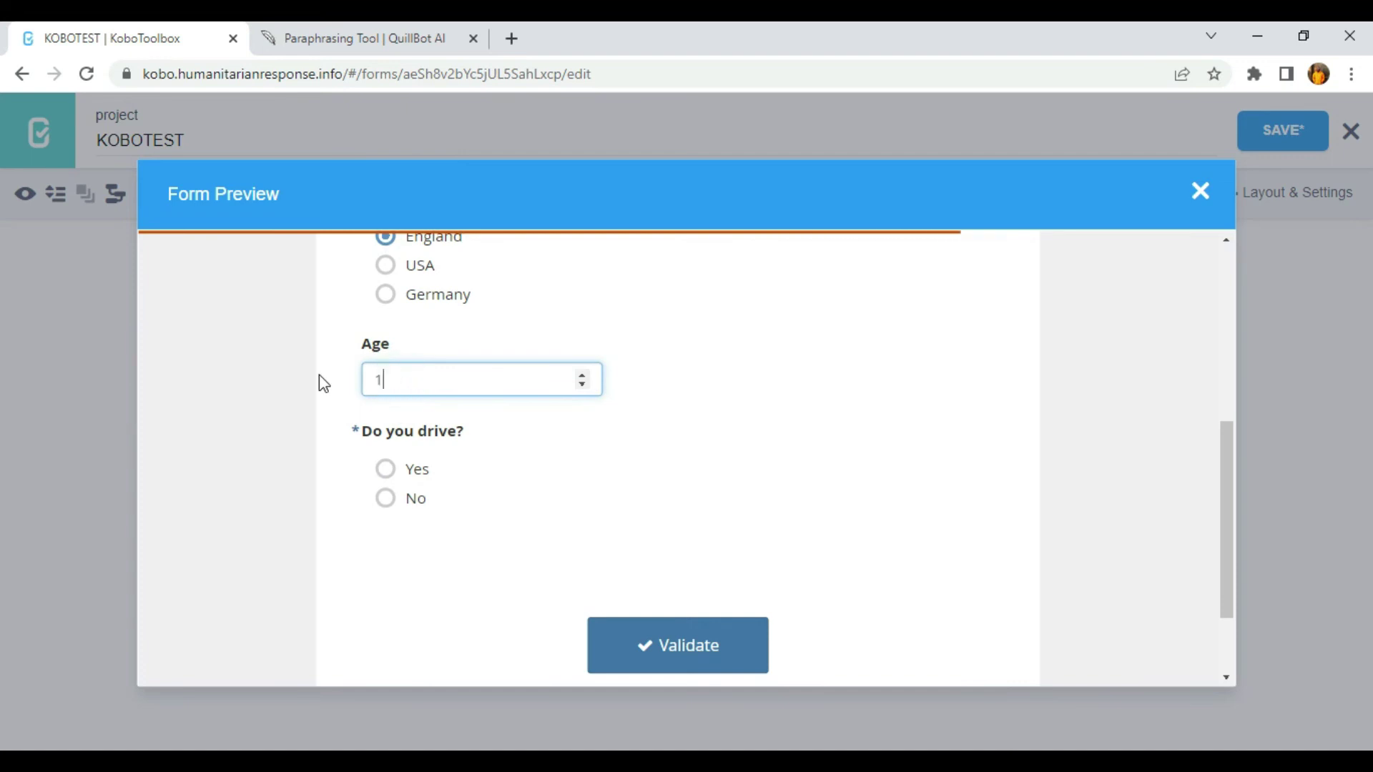
pyautogui.press('BackSpace')
pyautogui.write('17')
pyautogui.click(672, 640)
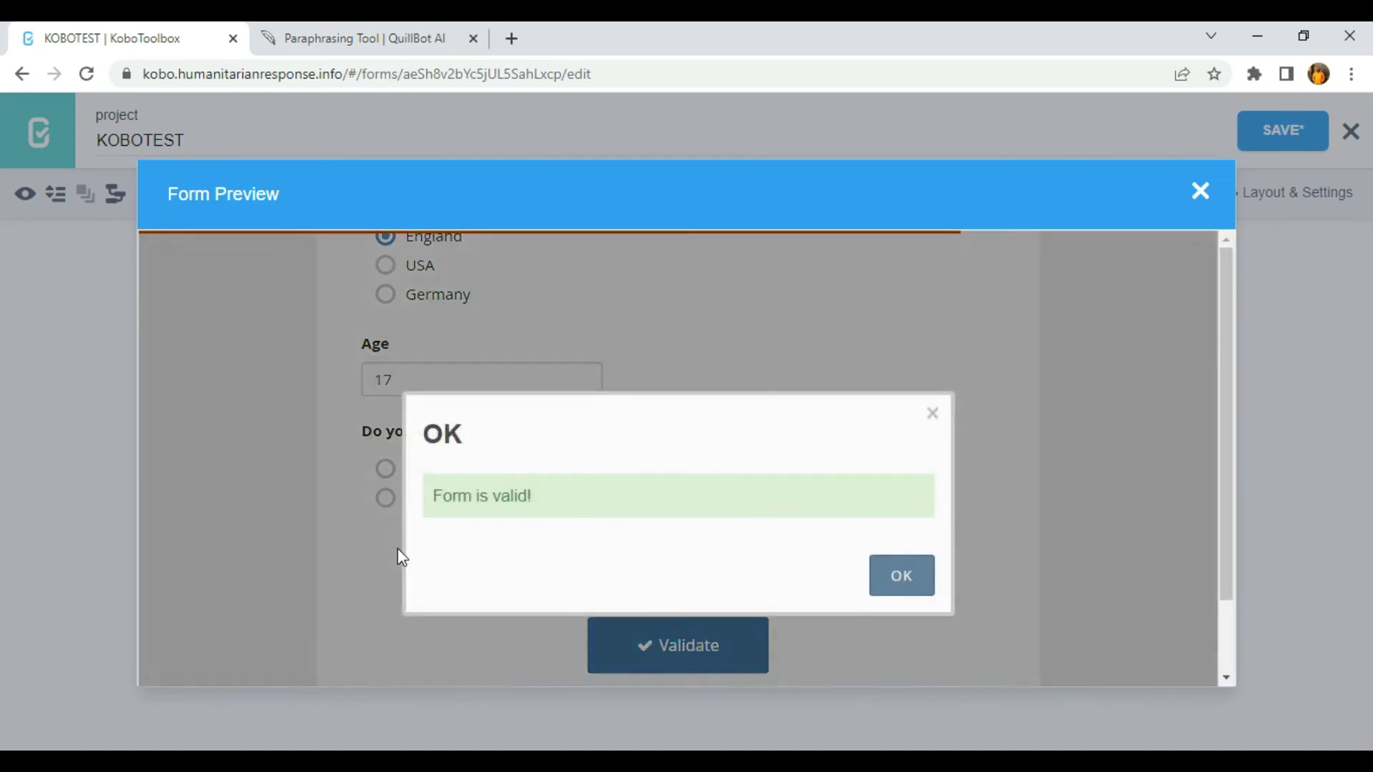
pyautogui.click(933, 414)
# - Set the Age answer to 18 and check whether the "Do you drive?" question is mandatory
pyautogui.doubleClick(432, 379)
pyautogui.write('18')
pyautogui.click(836, 401)
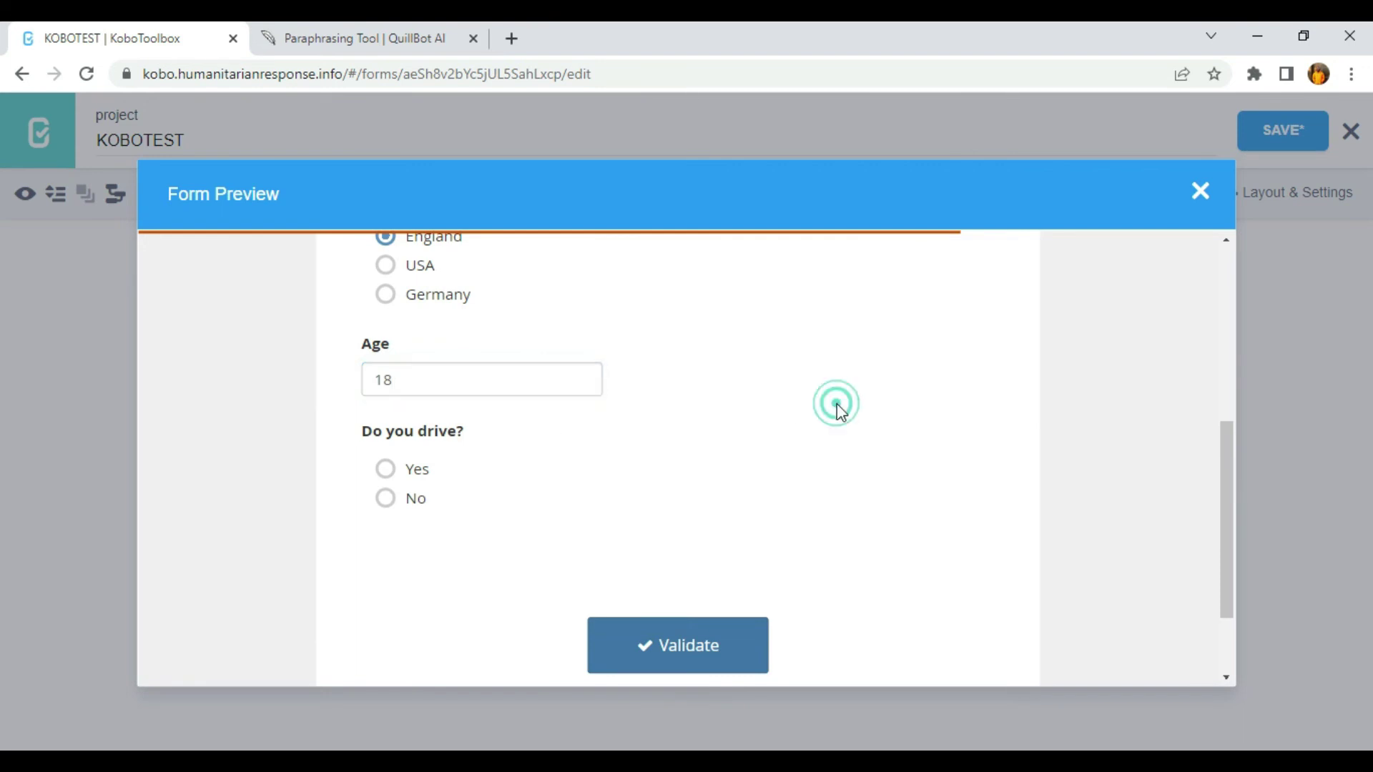
# - Set the Age answer to 20, validate the form with the driving question unanswered and dismiss the result
pyautogui.doubleClick(395, 380)
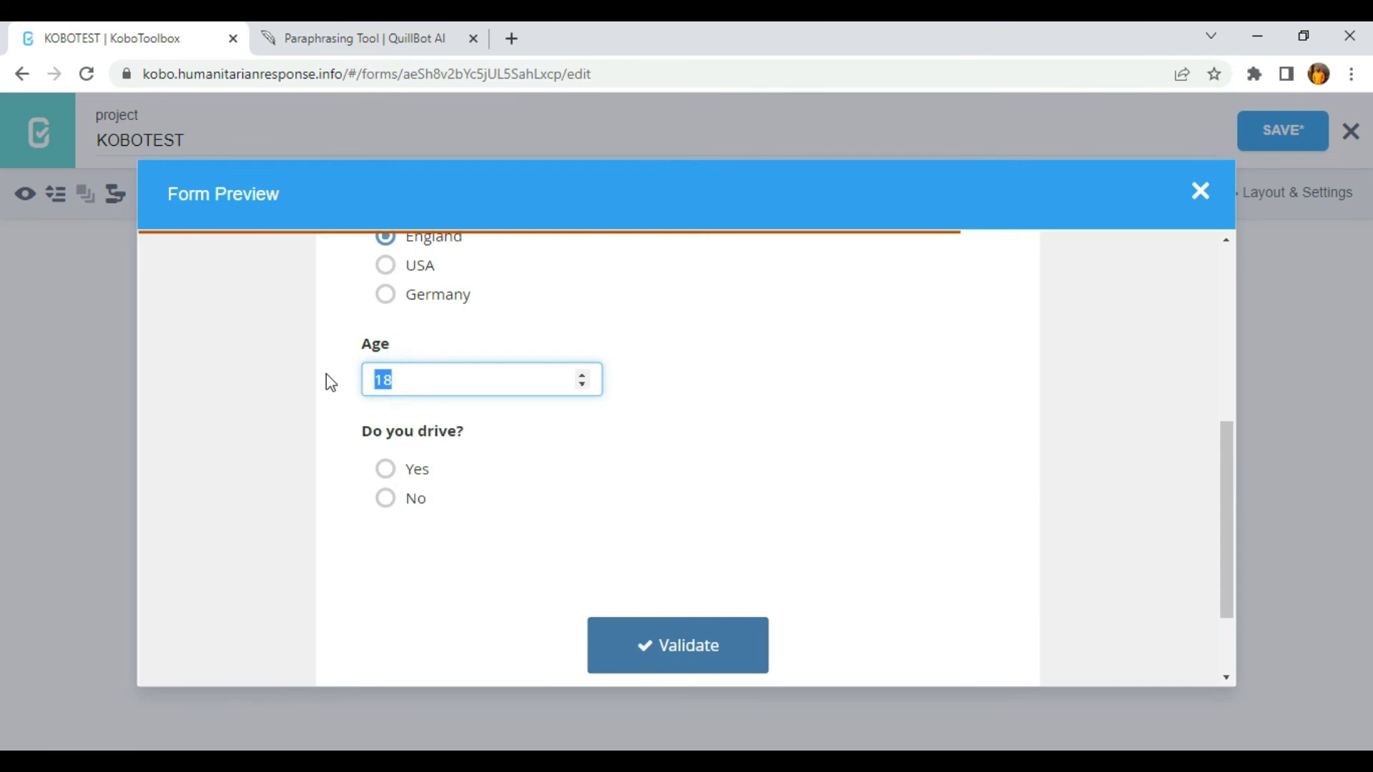
pyautogui.write('20')
pyautogui.click(691, 647)
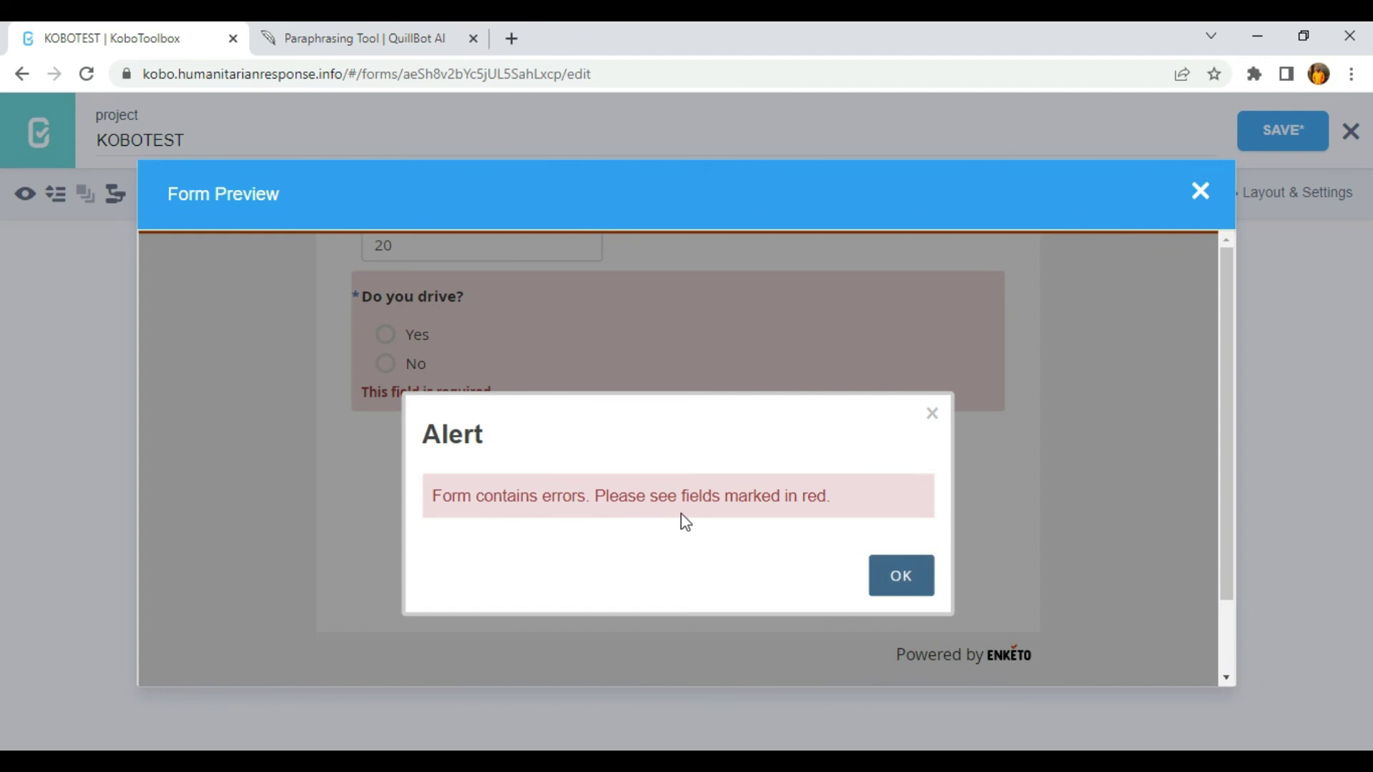
pyautogui.click(894, 577)
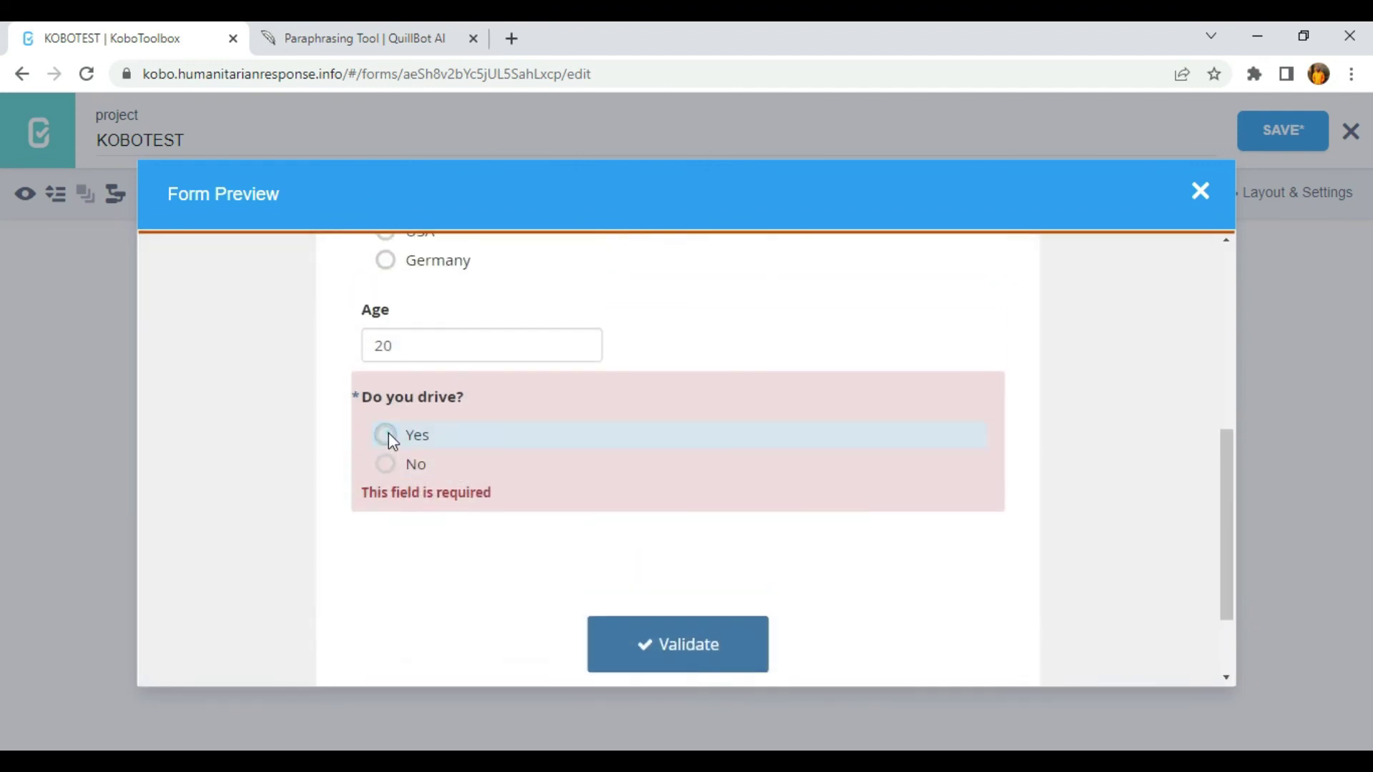
# - Answer Yes to "Do you drive?", validate the preview form again and dismiss the result
pyautogui.click(387, 433)
pyautogui.scroll(3, 484, 510)
pyautogui.scroll(3, 484, 494)
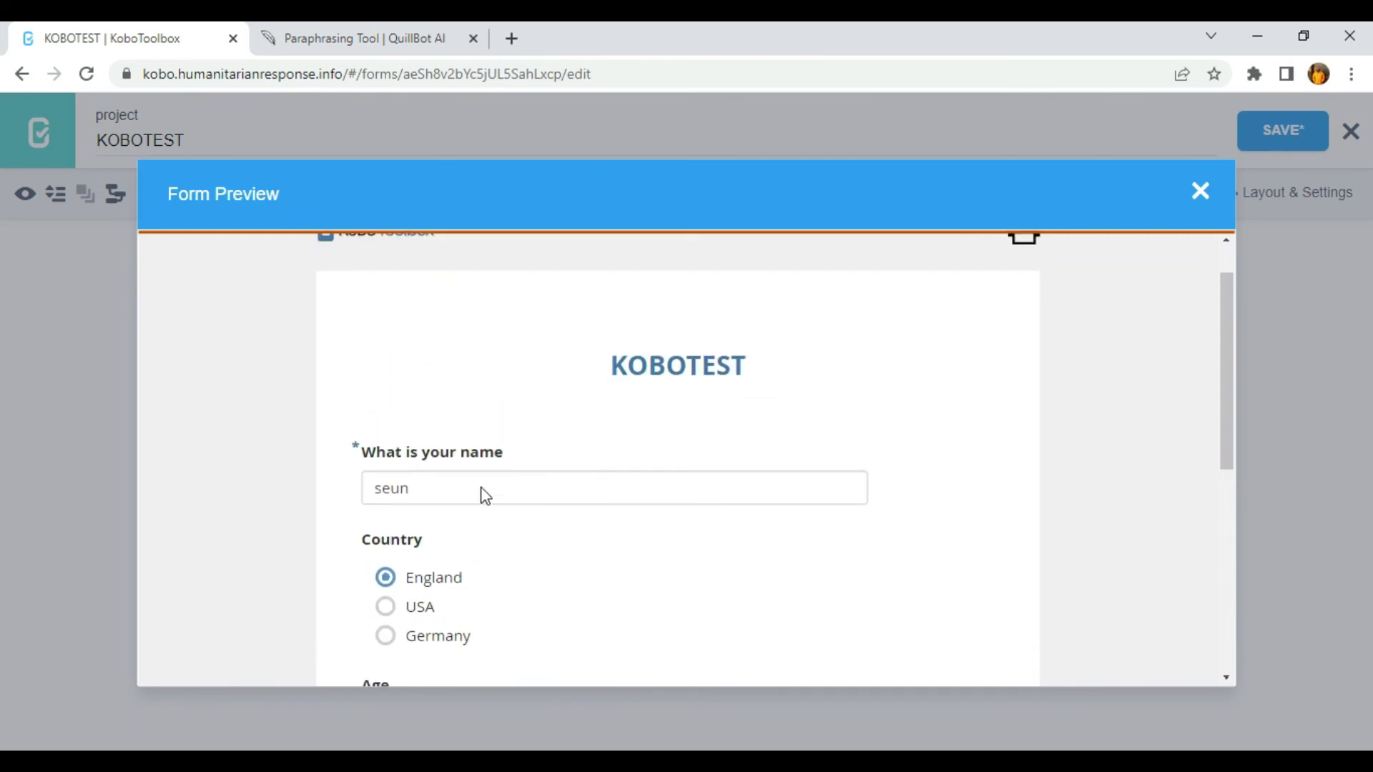
pyautogui.scroll(-5, 745, 644)
pyautogui.click(729, 620)
pyautogui.click(905, 581)
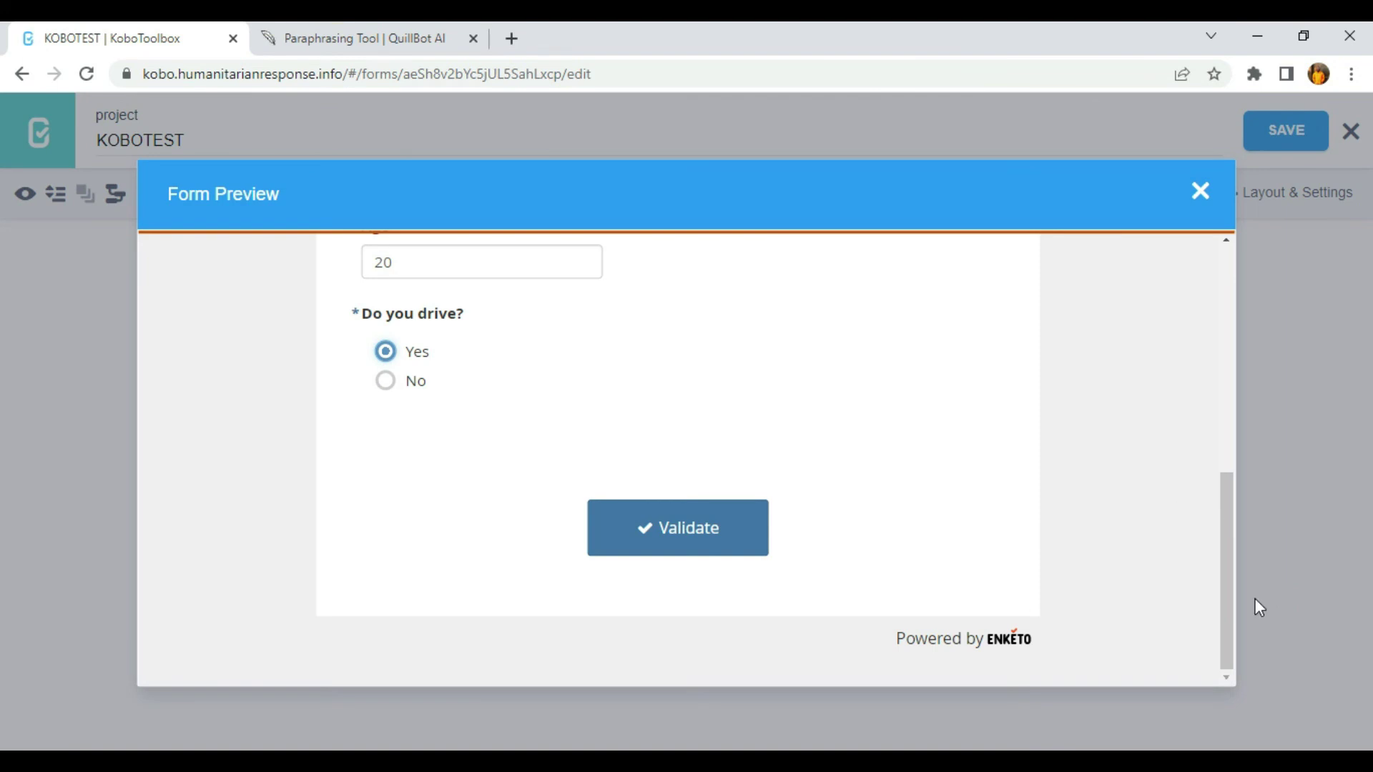
# - Validate the preview form with the name left empty, and close the preview
pyautogui.click(693, 530)
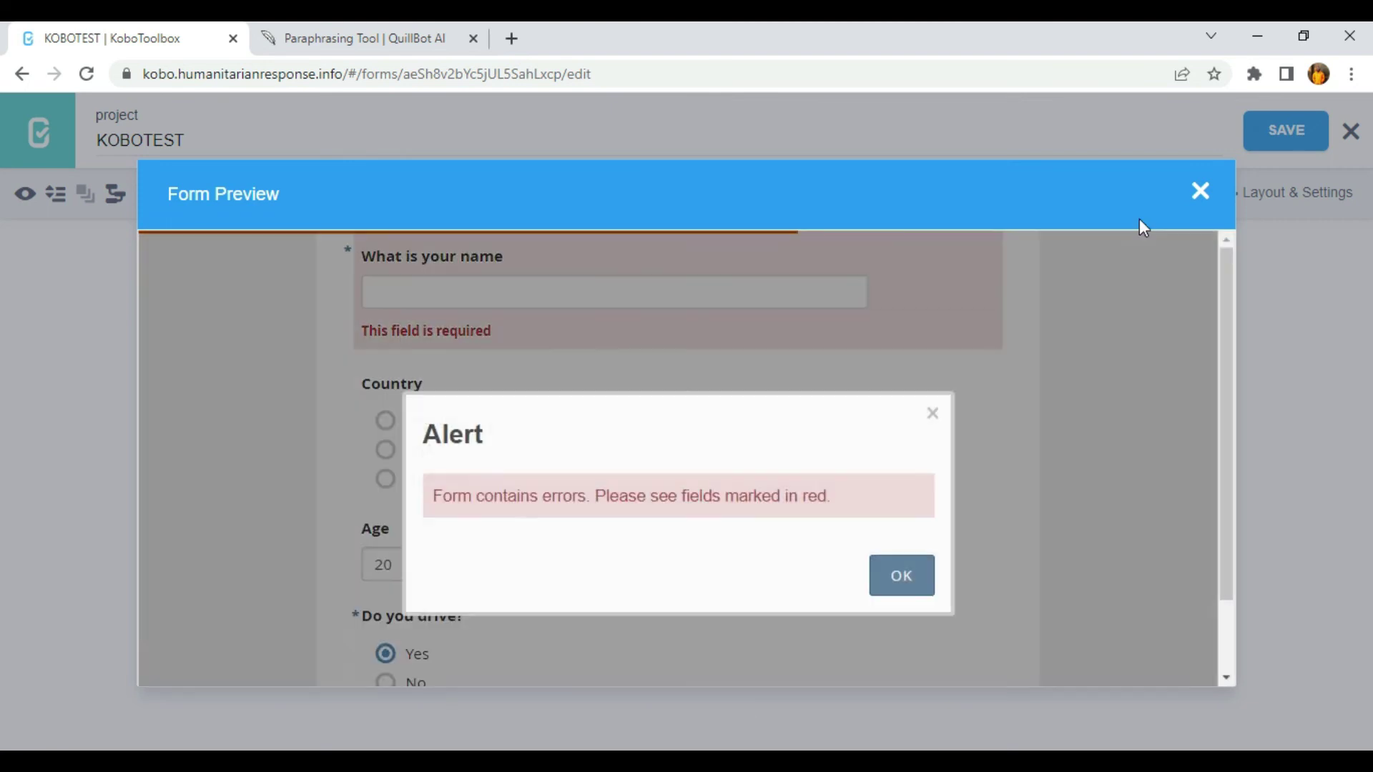
pyautogui.click(1200, 190)
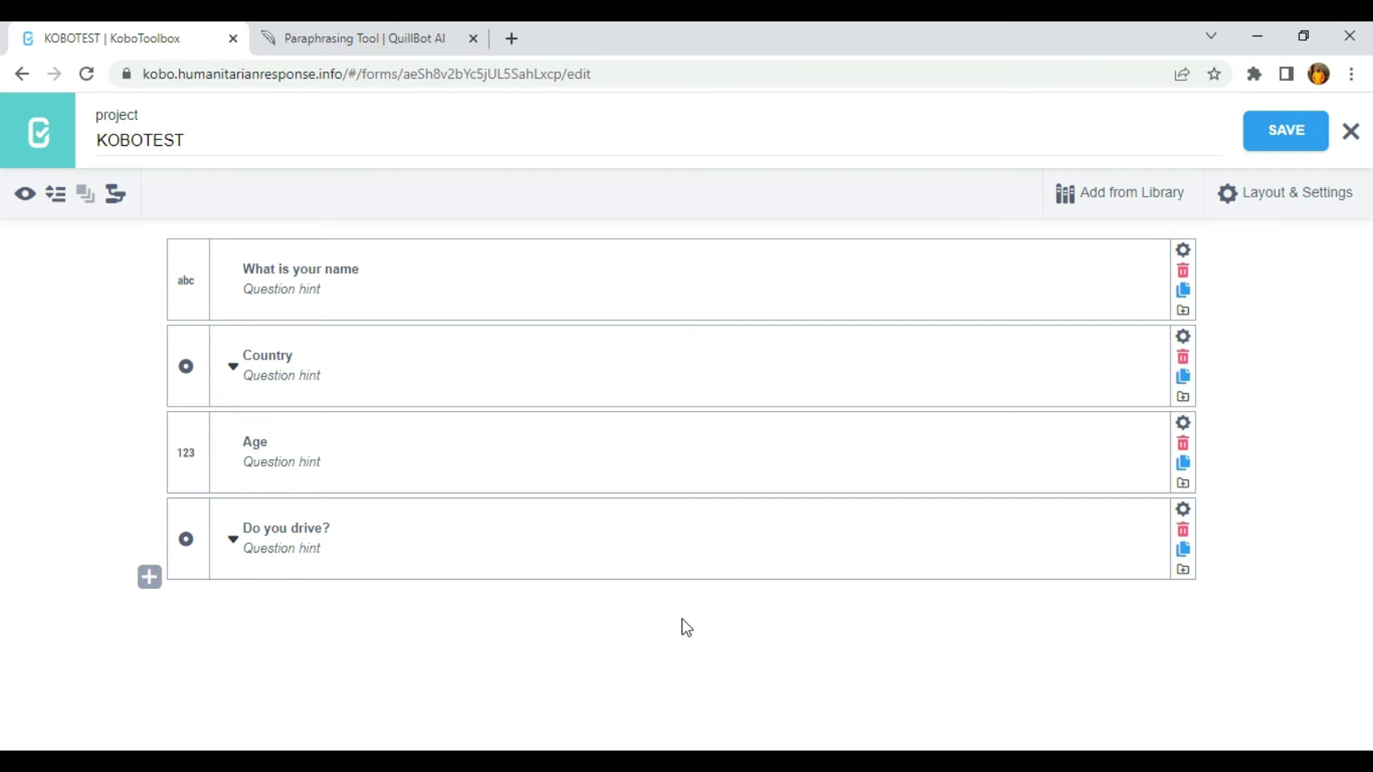
pyautogui.click(309, 293)
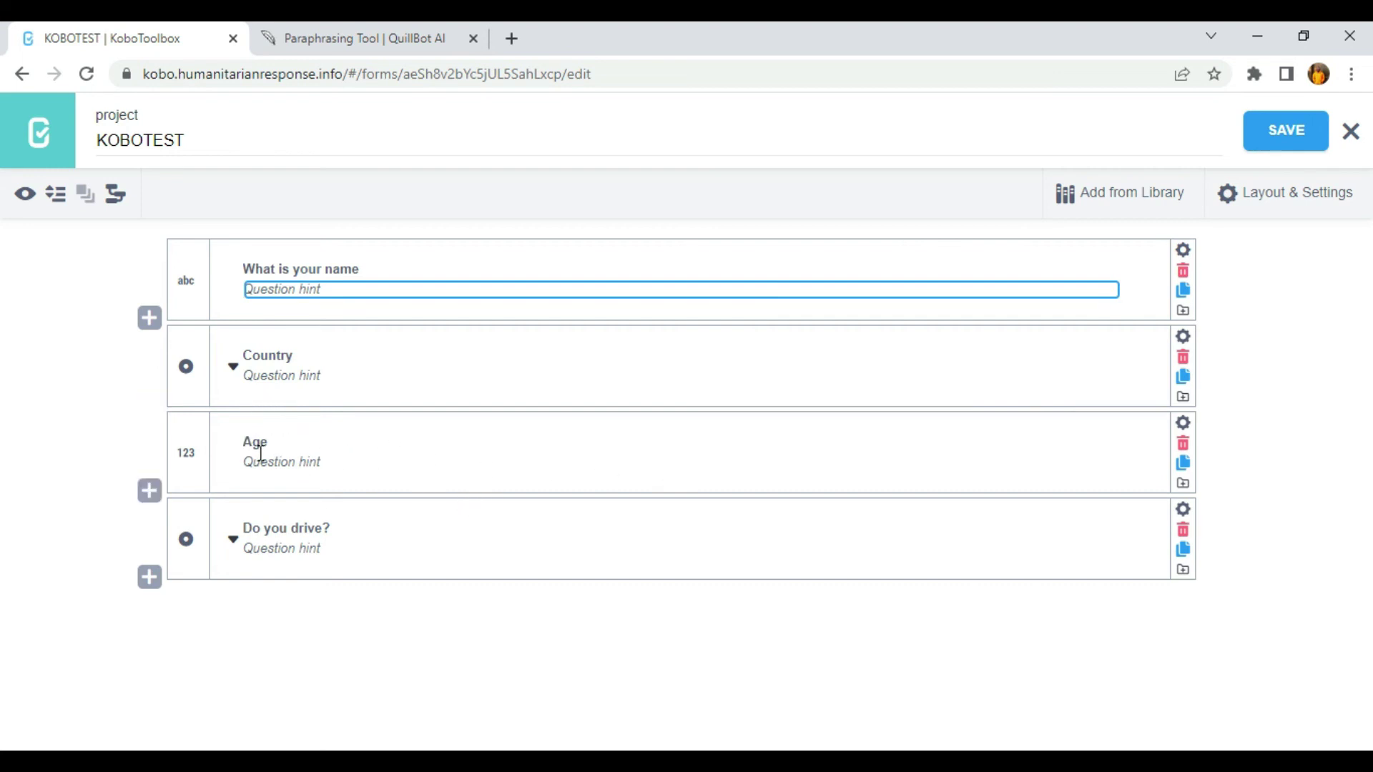
# - Set the Country question's mandatory response to Custom logic with the formula ${What_is_your_name}="Trump"
pyautogui.click(1184, 336)
pyautogui.scroll(-1, 733, 525)
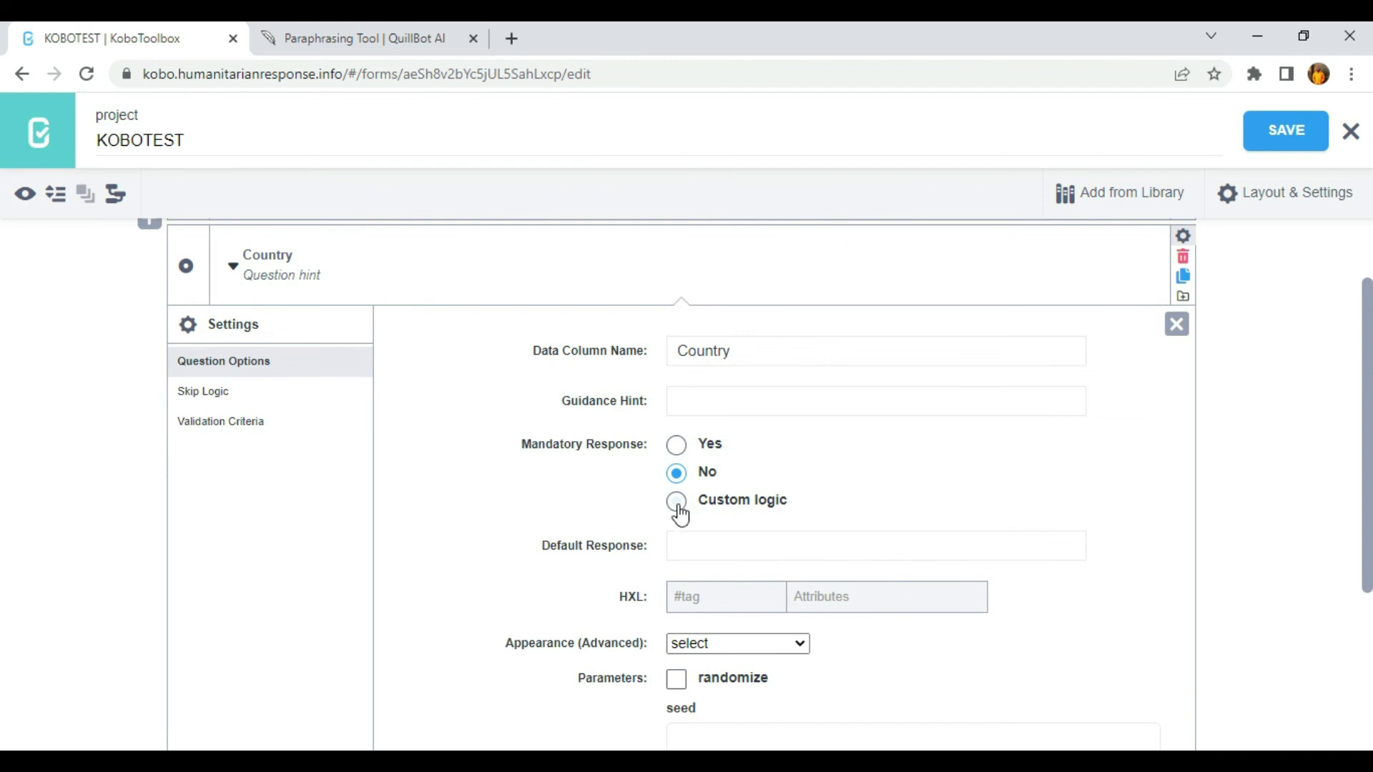
pyautogui.click(677, 505)
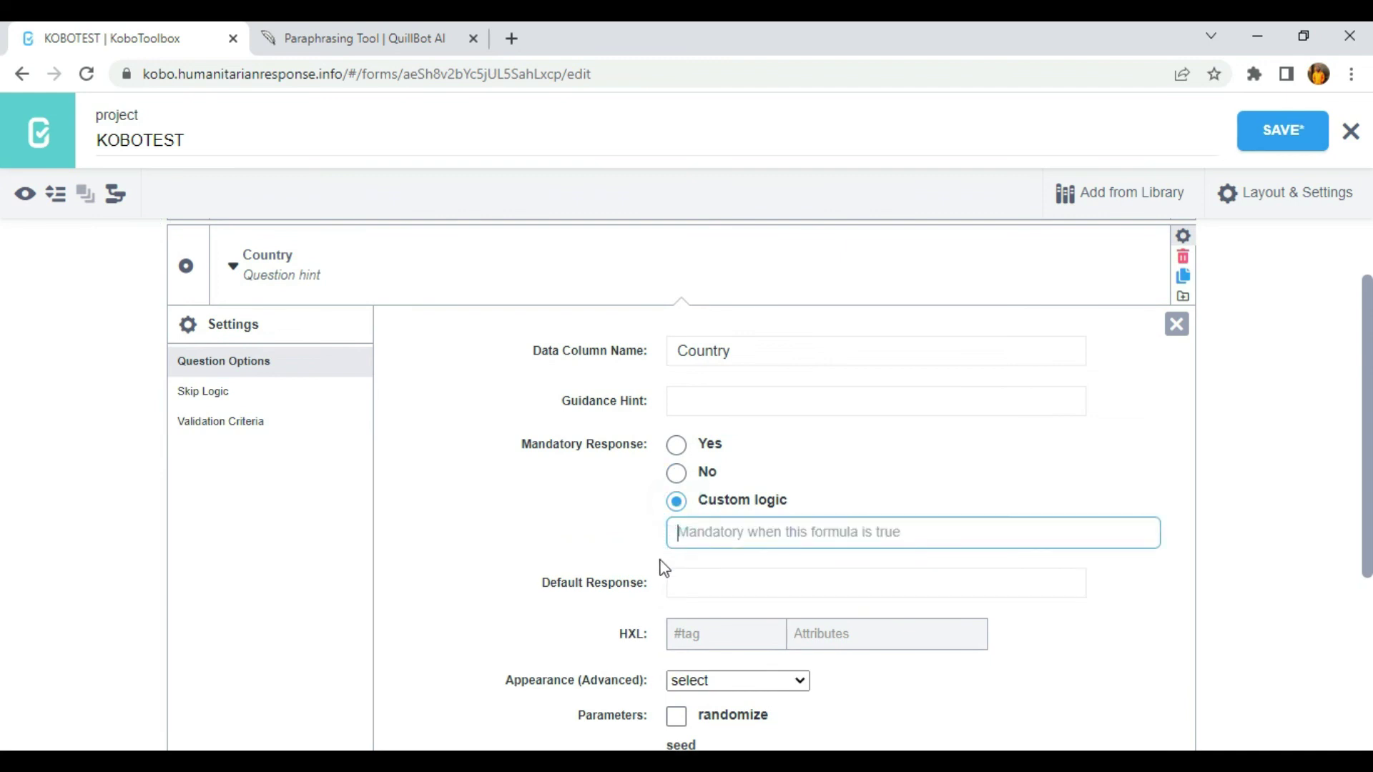
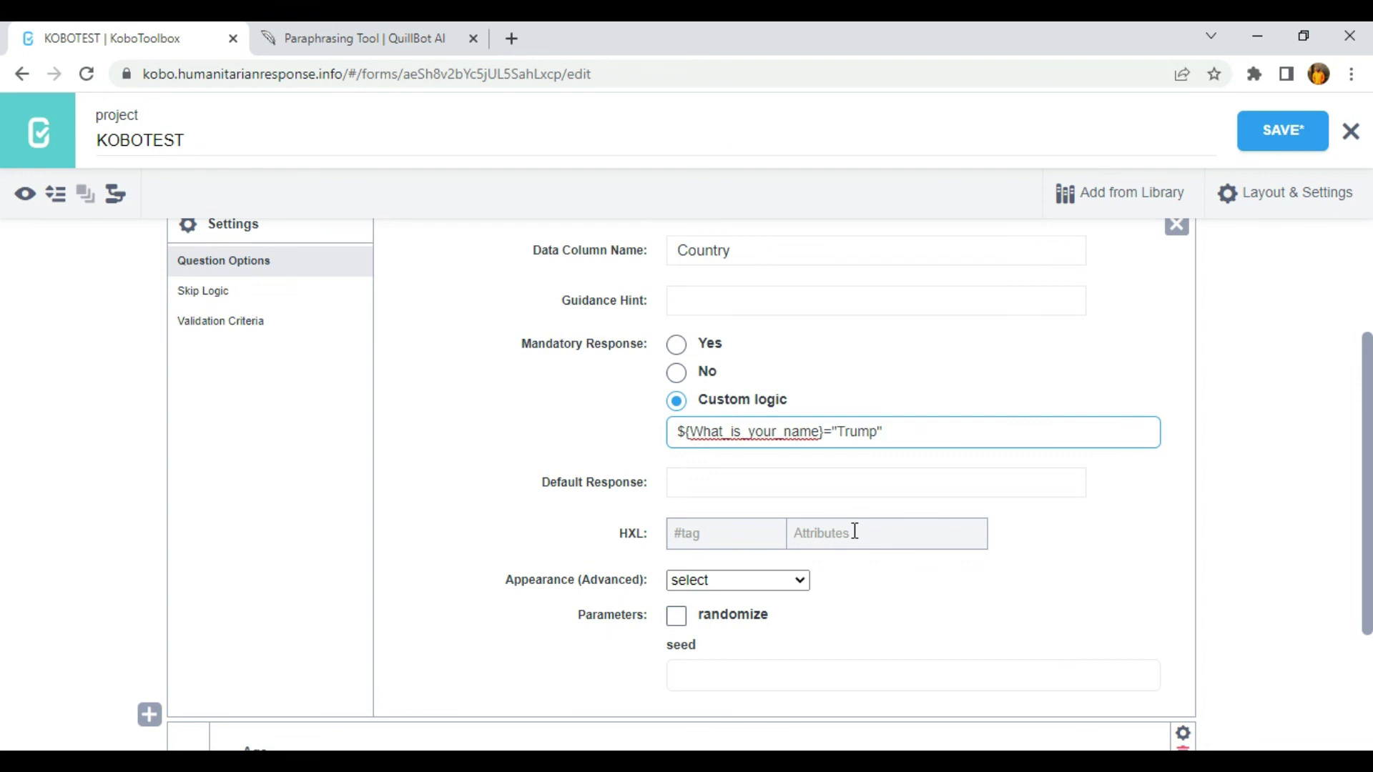
# - Check the data column name in the "What is your name" question's settings and close them
pyautogui.scroll(1, 1020, 486)
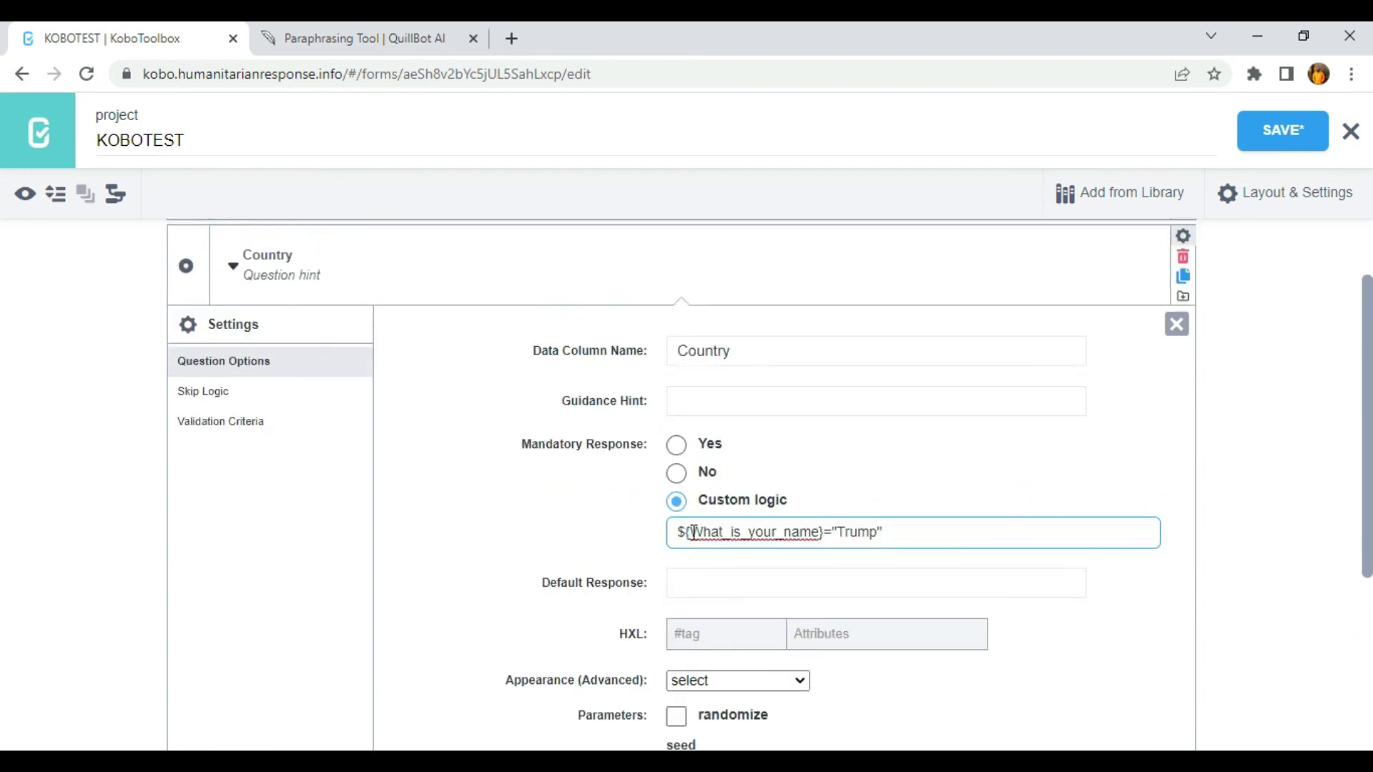
pyautogui.scroll(1, 692, 529)
pyautogui.click(1181, 247)
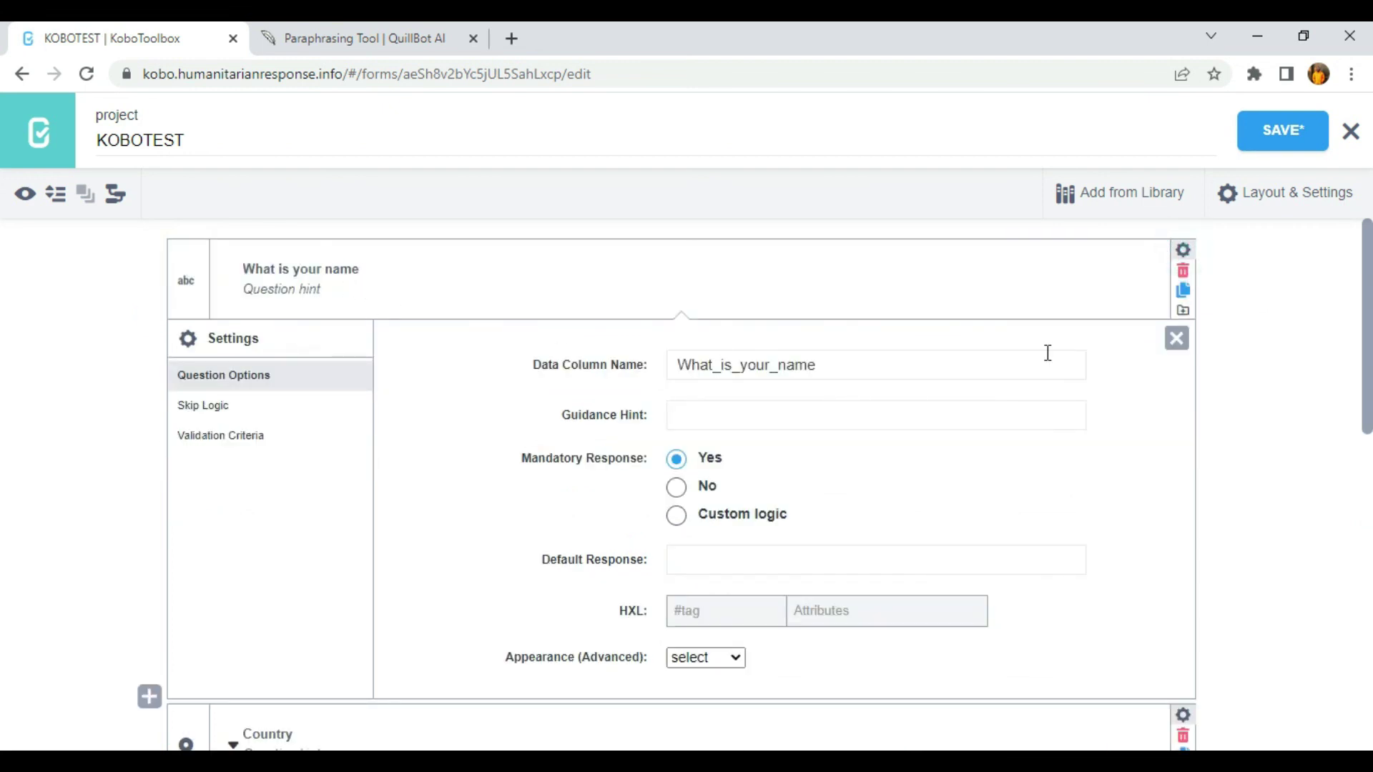
pyautogui.click(1176, 338)
# - Review the Country question's custom logic, close its settings and save the form
pyautogui.scroll(-2, 694, 592)
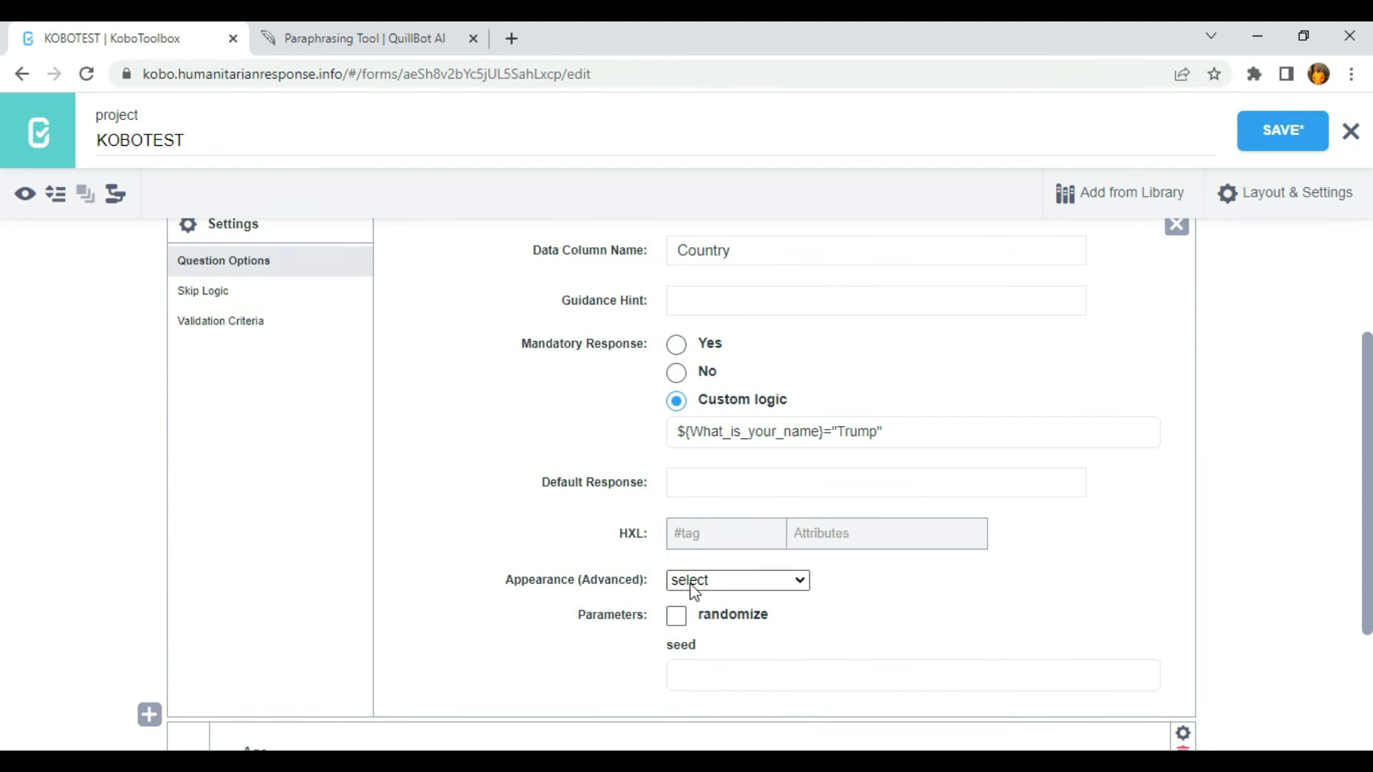
pyautogui.scroll(-1, 691, 588)
pyautogui.scroll(2, 1156, 355)
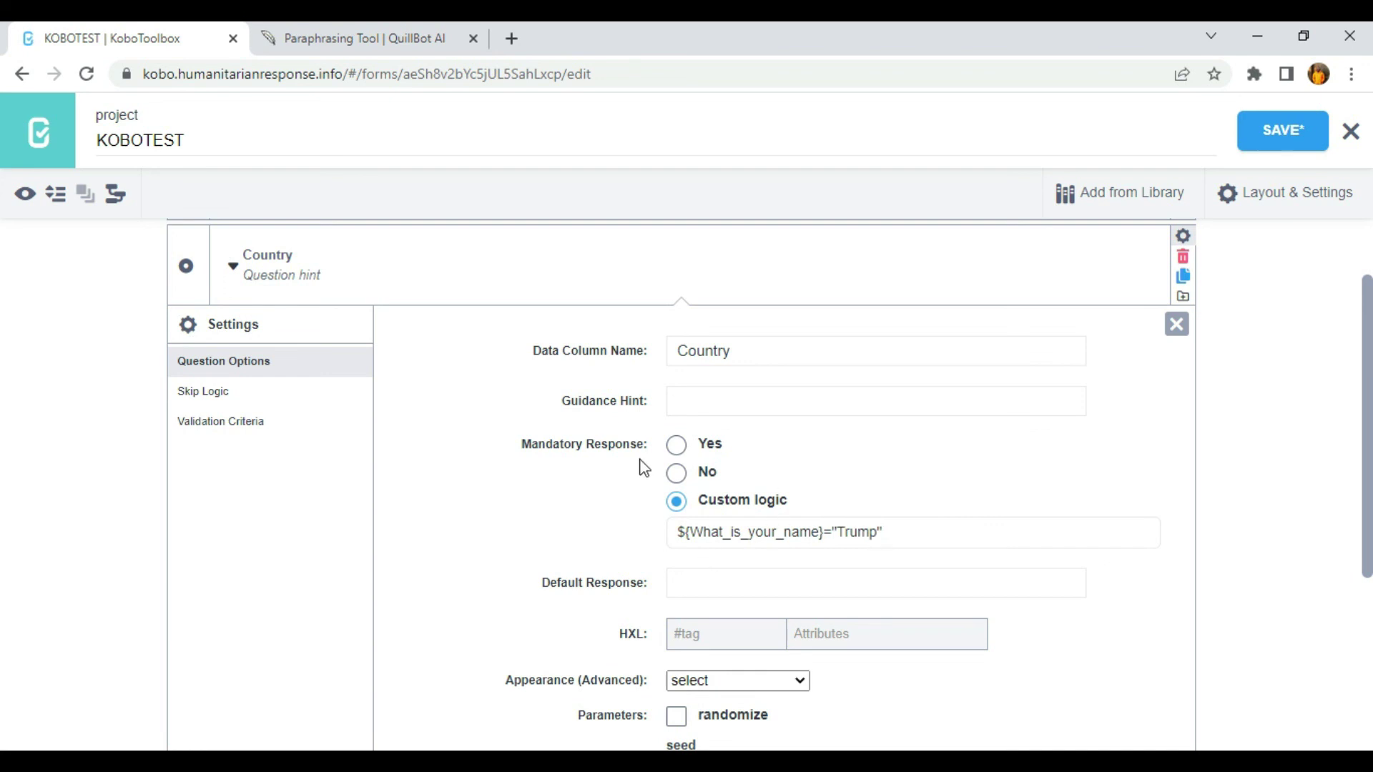
pyautogui.scroll(1, 307, 238)
pyautogui.scroll(-1, 787, 550)
pyautogui.click(1176, 324)
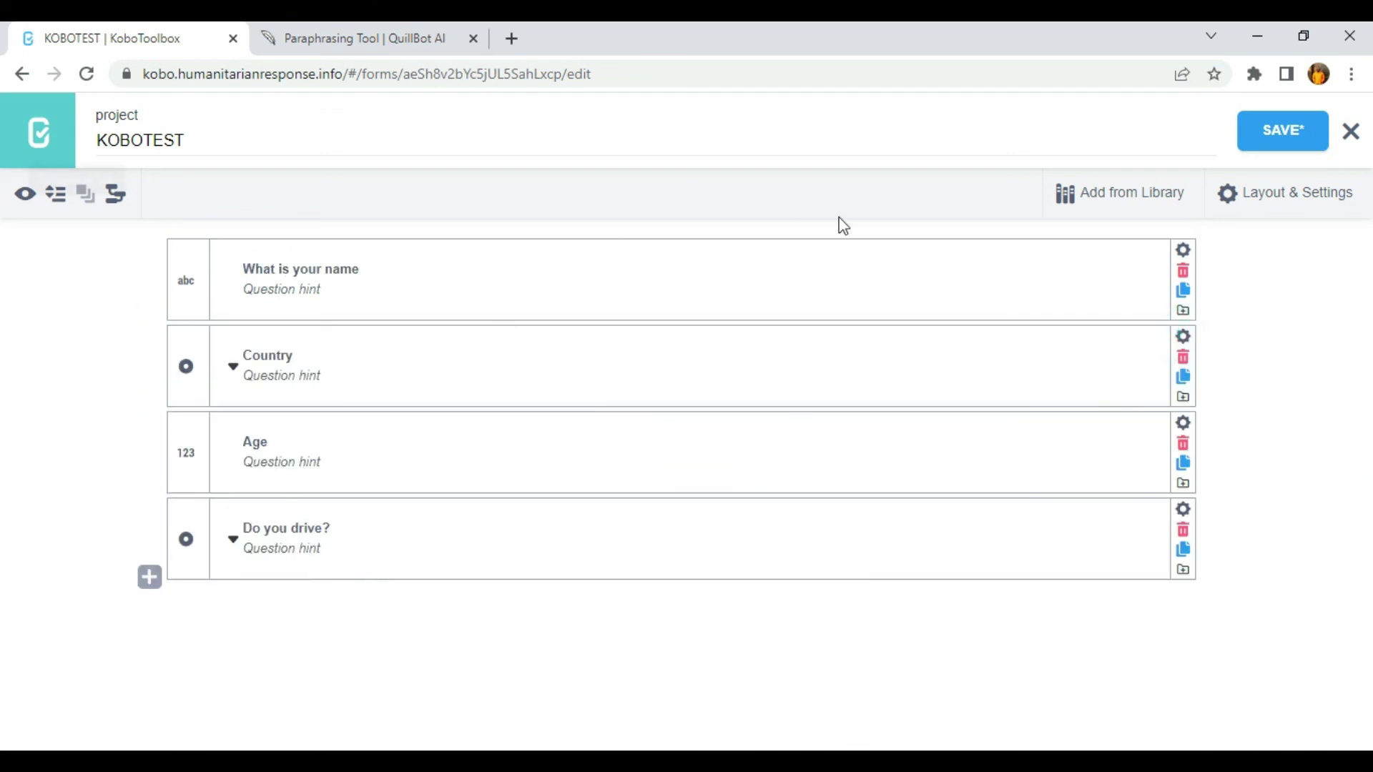
pyautogui.click(1276, 147)
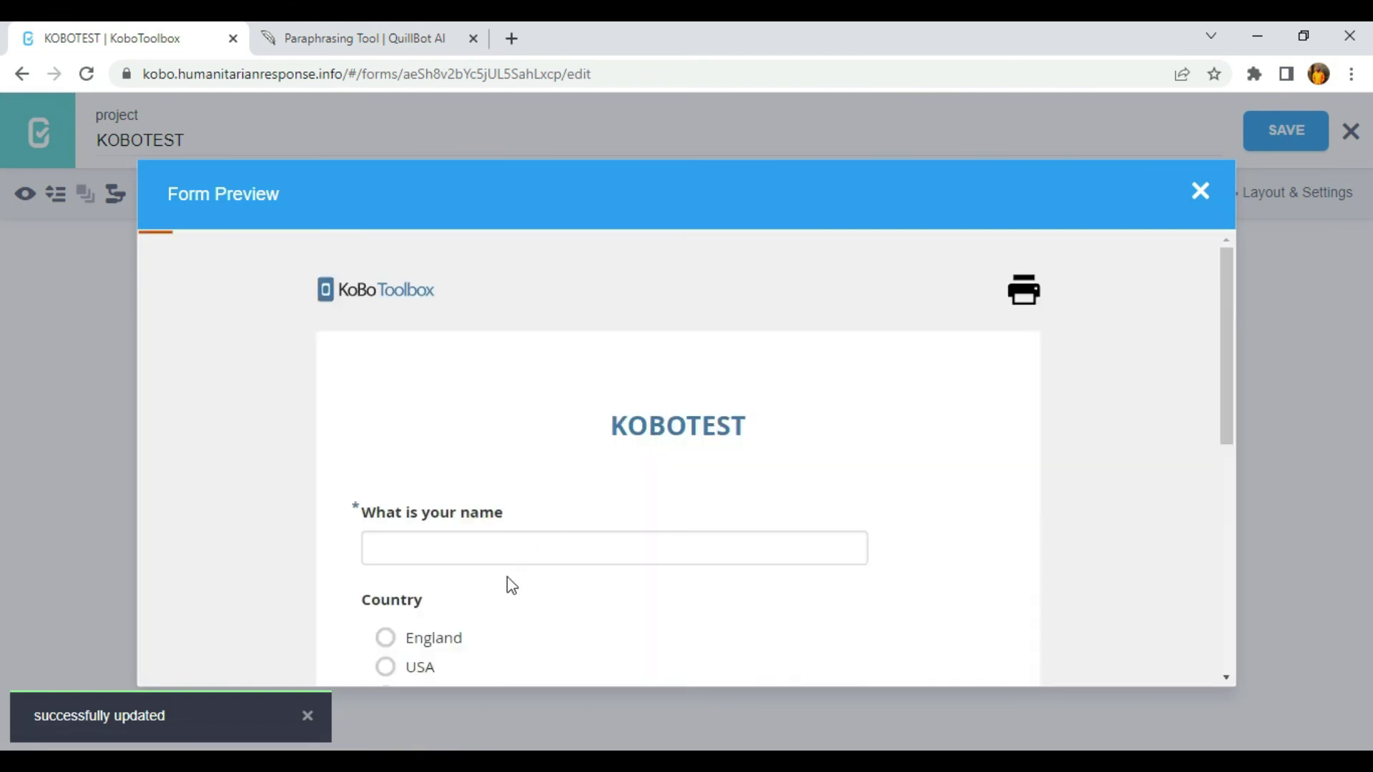
# - Preview the form and answer the name question with an ordinary first name, and replace that answer with Trump
pyautogui.scroll(-3, 418, 615)
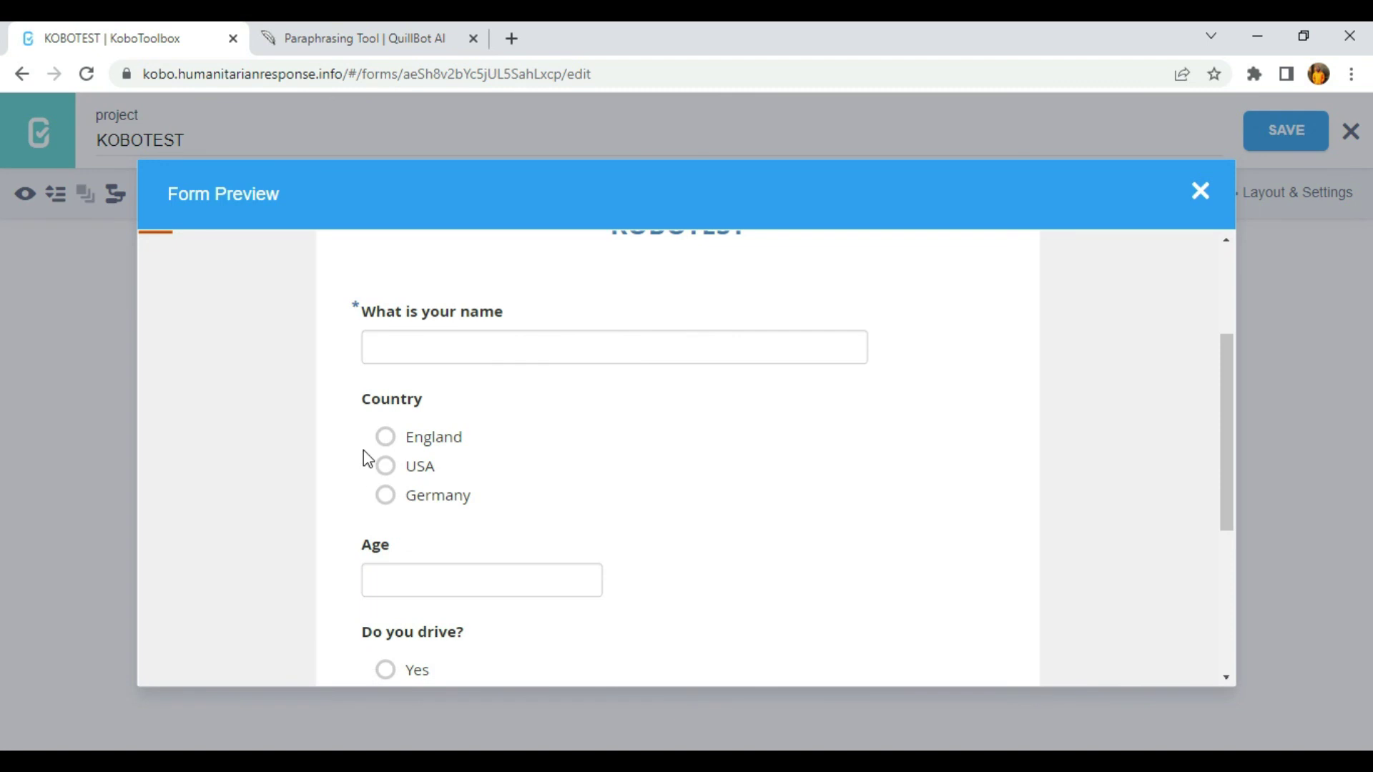
pyautogui.click(405, 347)
pyautogui.write('seun')
pyautogui.click(1008, 423)
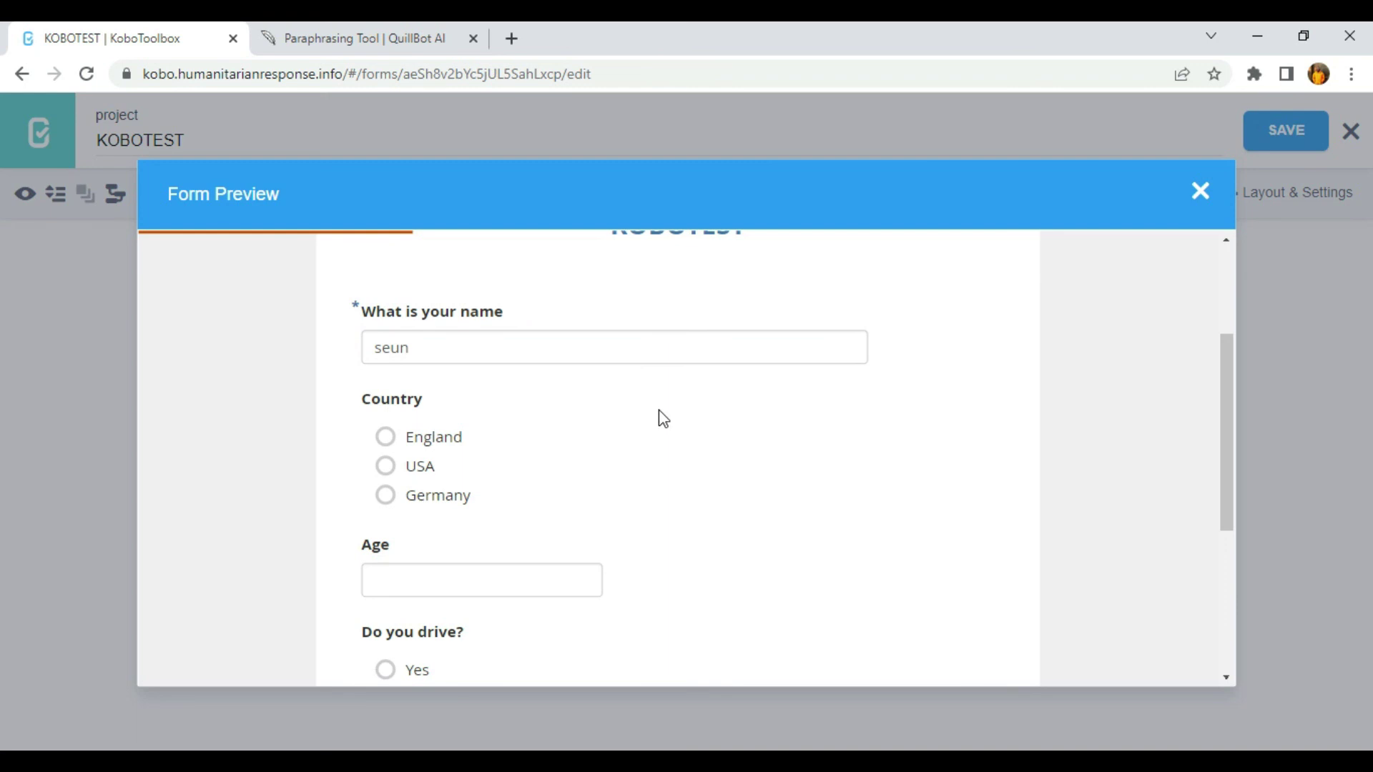
pyautogui.doubleClick(457, 346)
pyautogui.write('Trump')
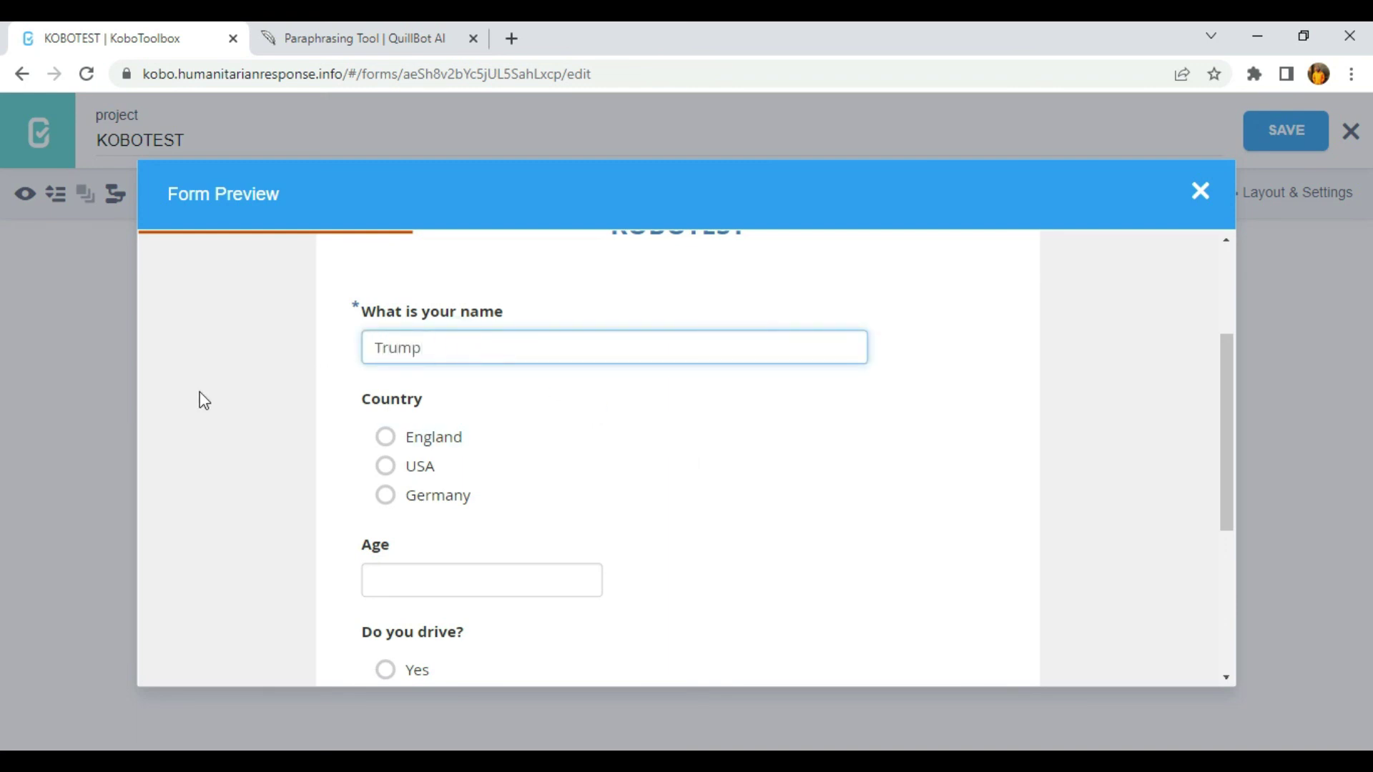